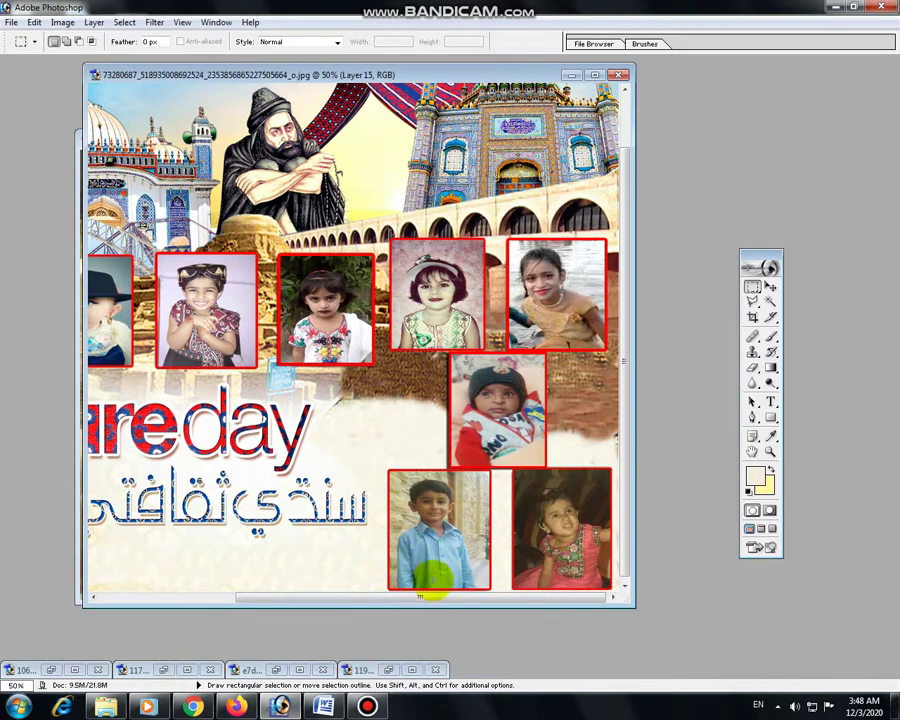
# - Paste the toddler's portrait into the collage and scale it to fill the red frame at the end of the upper photo row
pyautogui.hotkey('ctrl', 'v')
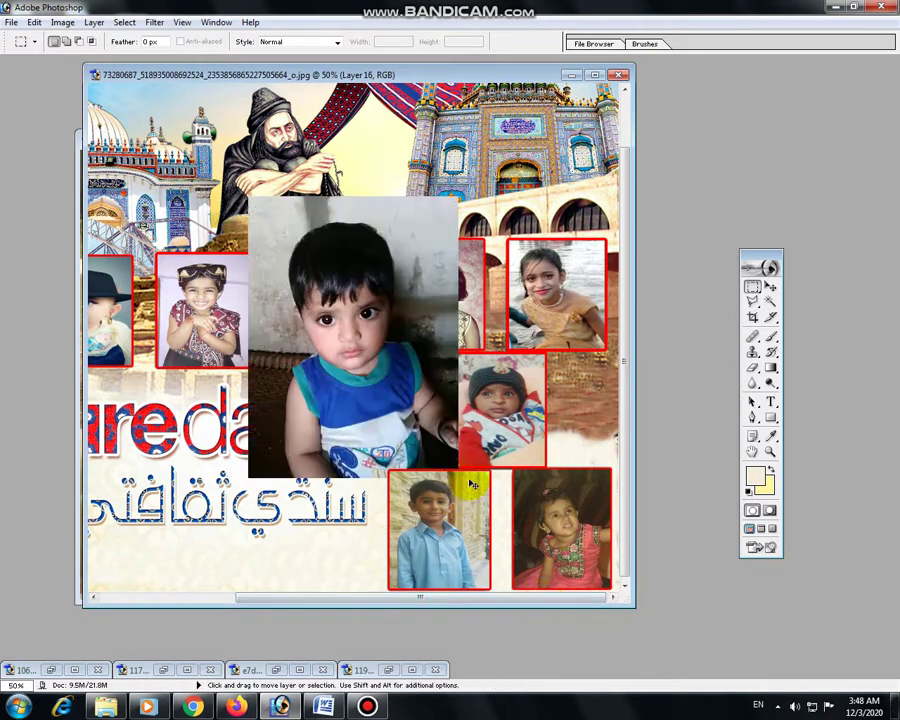
pyautogui.moveTo(466, 480); pyautogui.dragTo(534, 466)
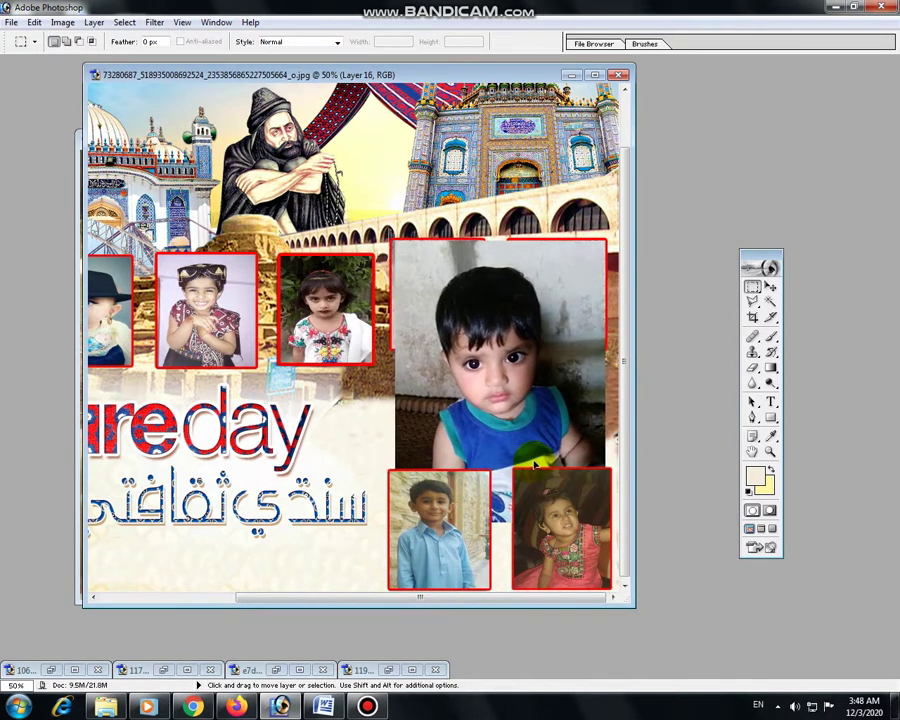
pyautogui.hotkey('ctrl', 't')
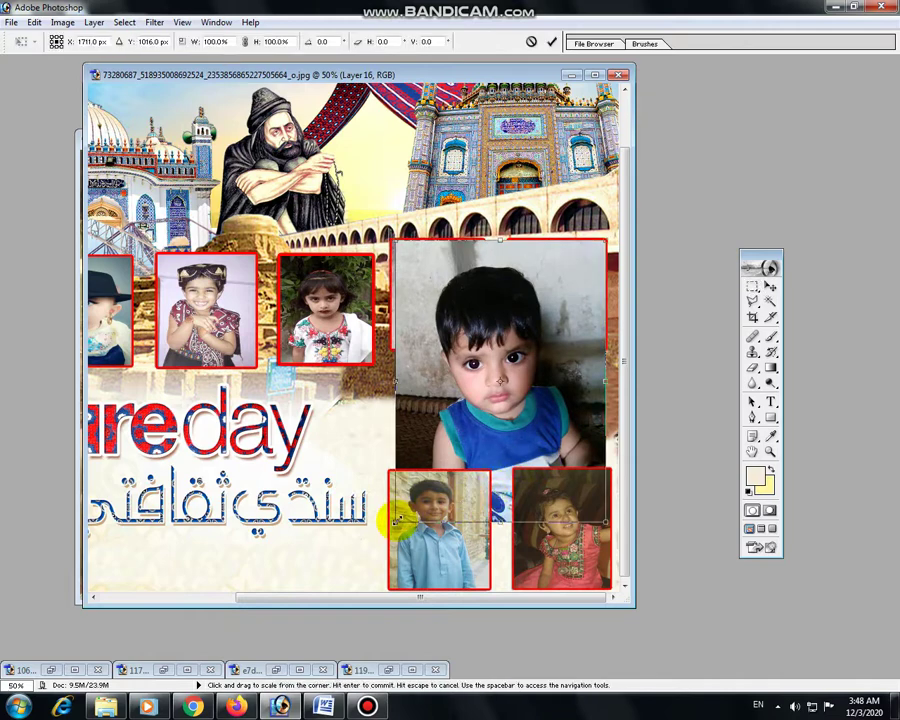
pyautogui.moveTo(396, 522); pyautogui.dragTo(511, 346)
pyautogui.press('Return')
pyautogui.press('m')
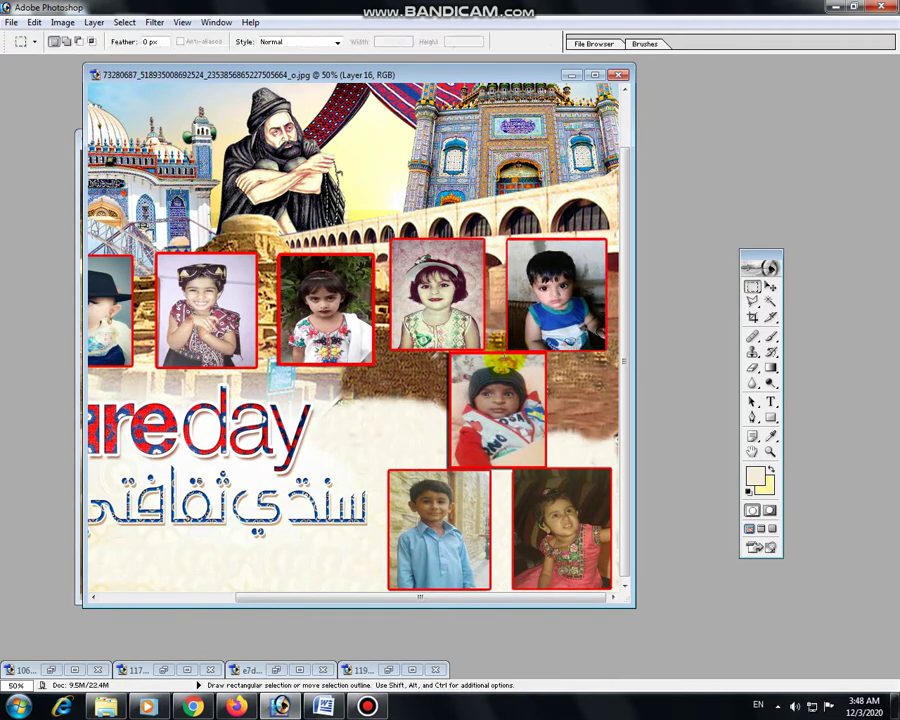
pyautogui.click(387, 669)
pyautogui.click(596, 170)
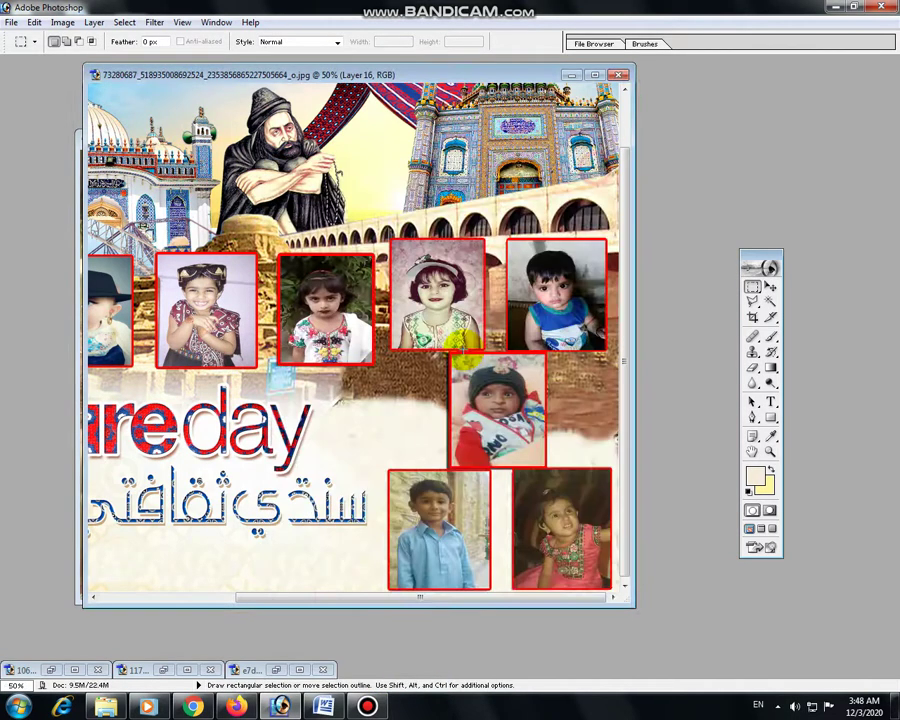
pyautogui.click(272, 668)
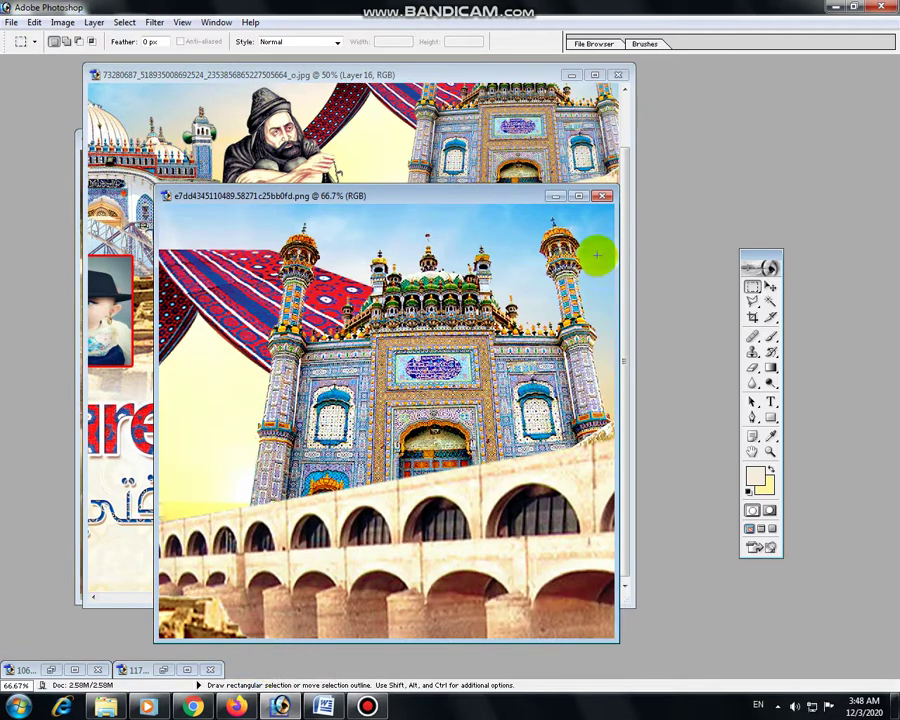
pyautogui.click(568, 194)
pyautogui.click(163, 668)
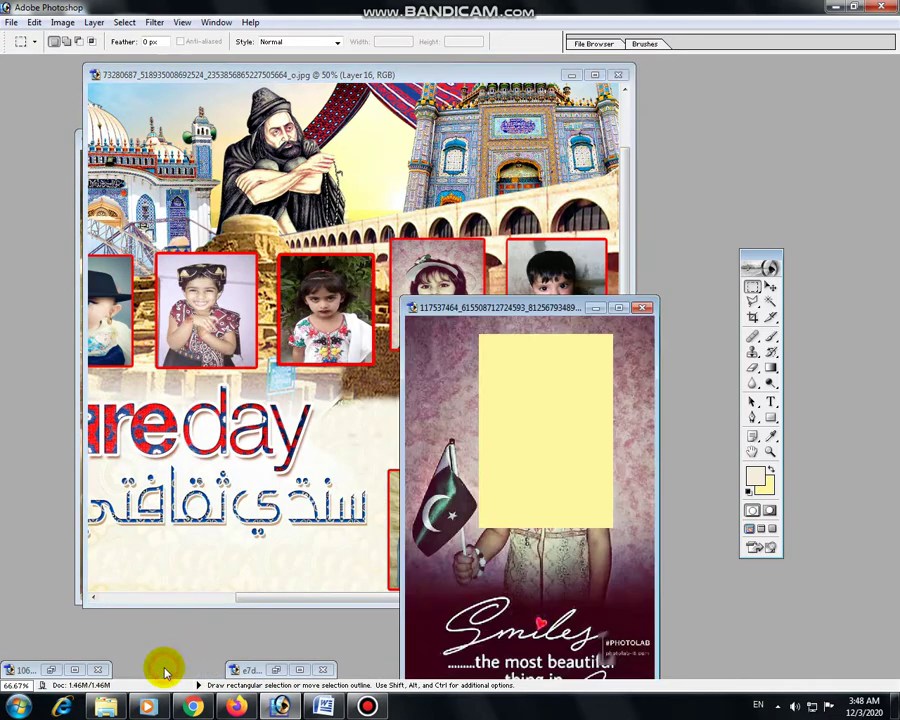
pyautogui.click(641, 307)
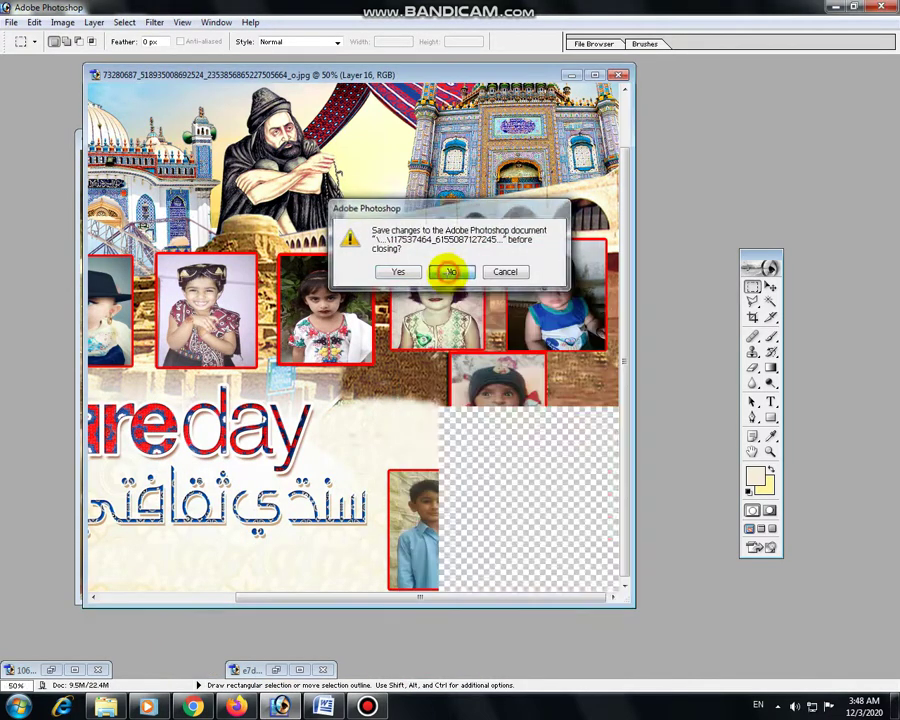
pyautogui.click(451, 269)
pyautogui.click(51, 670)
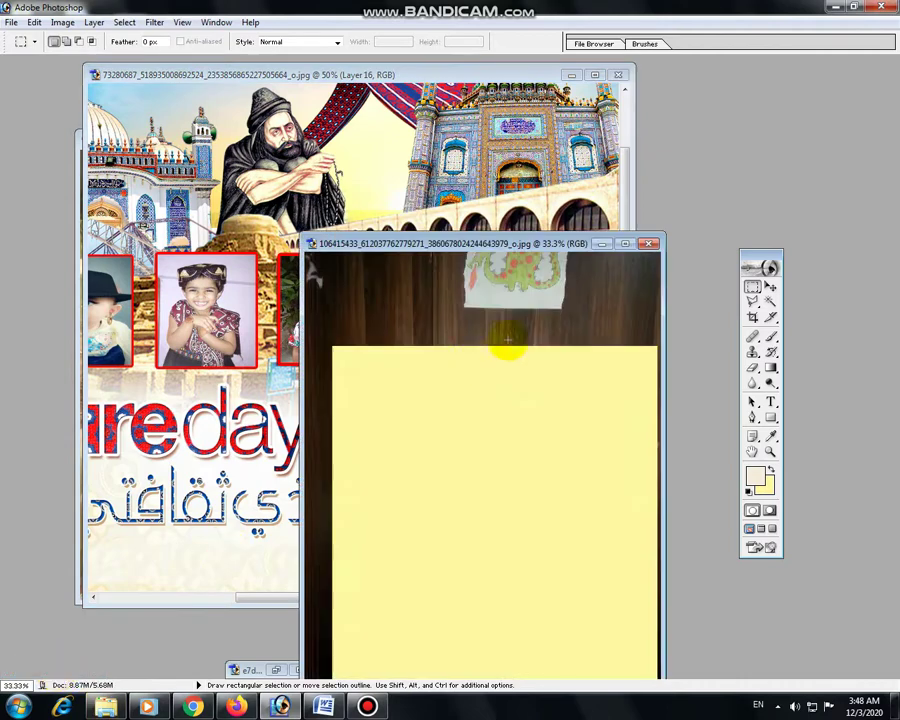
pyautogui.click(651, 244)
pyautogui.click(450, 270)
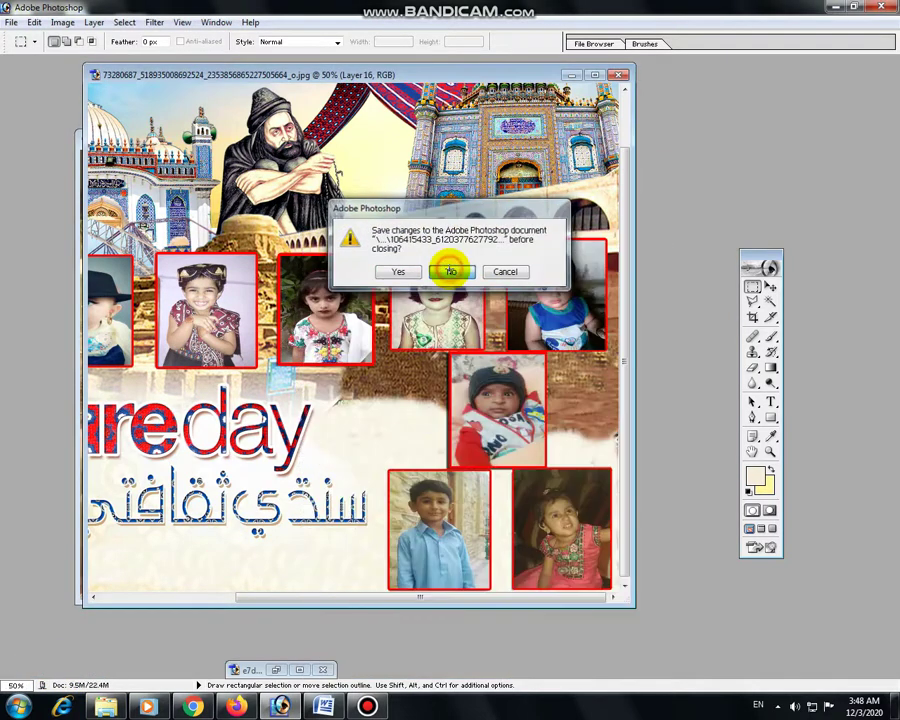
pyautogui.moveTo(627, 550); pyautogui.dragTo(628, 576)
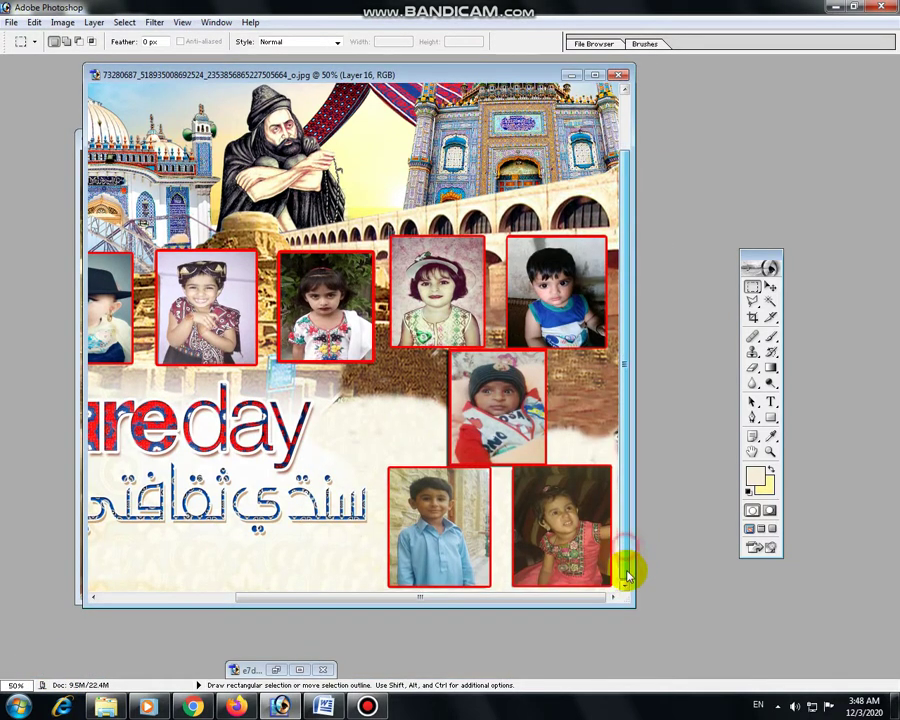
pyautogui.click(367, 706)
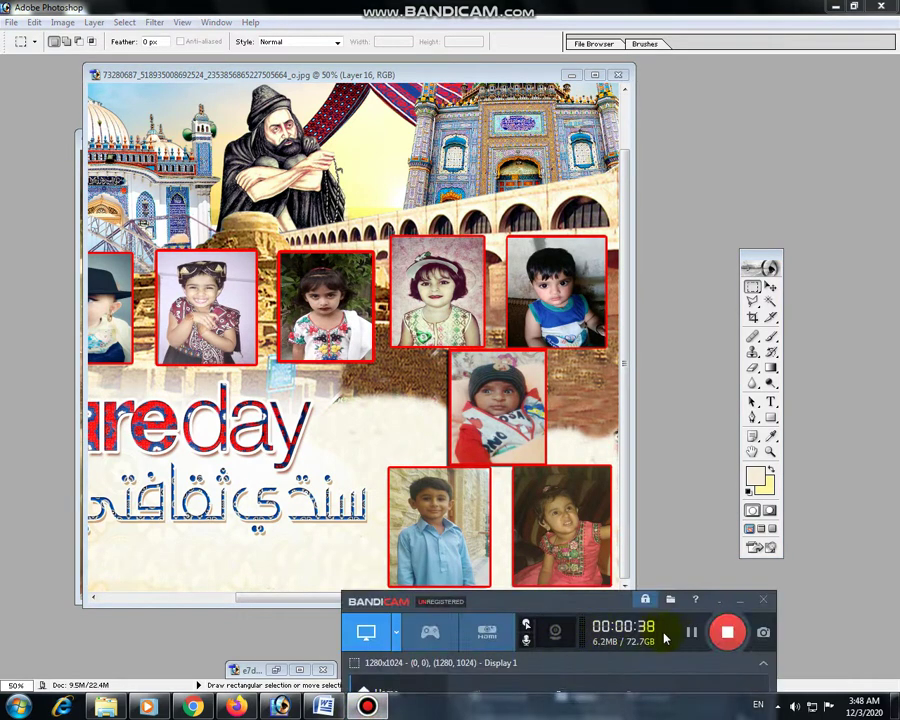
pyautogui.click(733, 601)
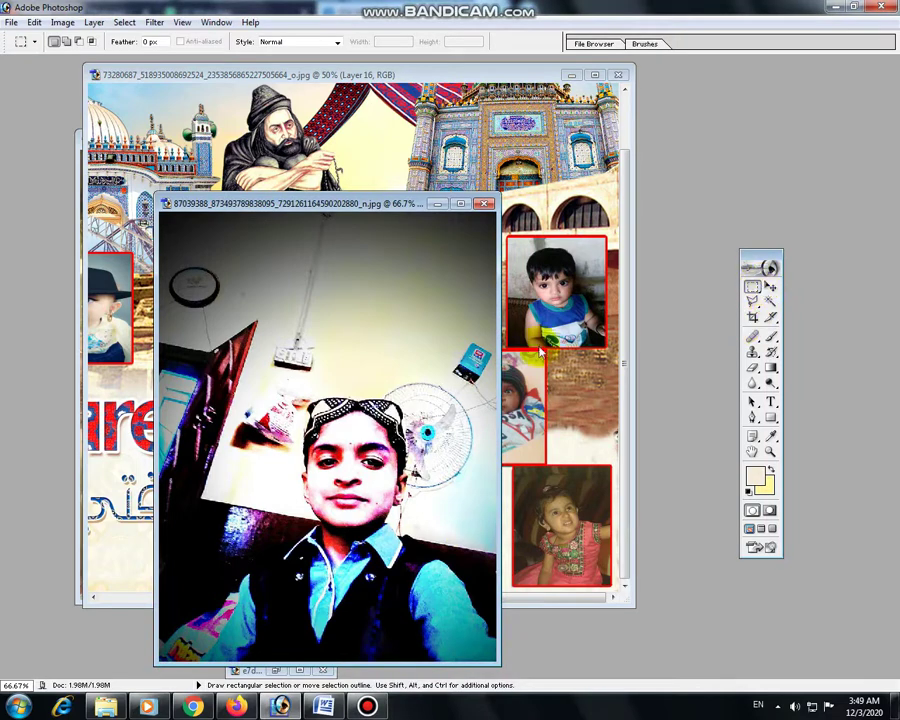
# - Cut a rectangular portrait of the boy in the embroidered cap from photo 87039388
pyautogui.click(248, 360)
pyautogui.moveTo(250, 328); pyautogui.dragTo(472, 638)
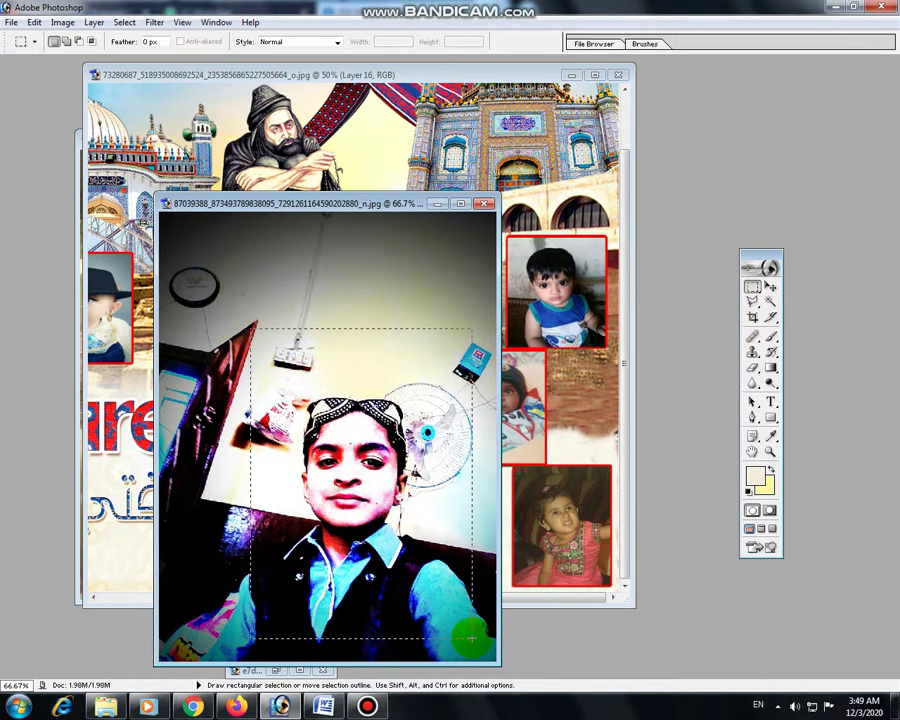
pyautogui.hotkey('alt', 'BackSpace')
# - Paste the capped boy's portrait into the collage and scale it to about 55.7% by 48.7% to fill the middle red frame
pyautogui.click(560, 540)
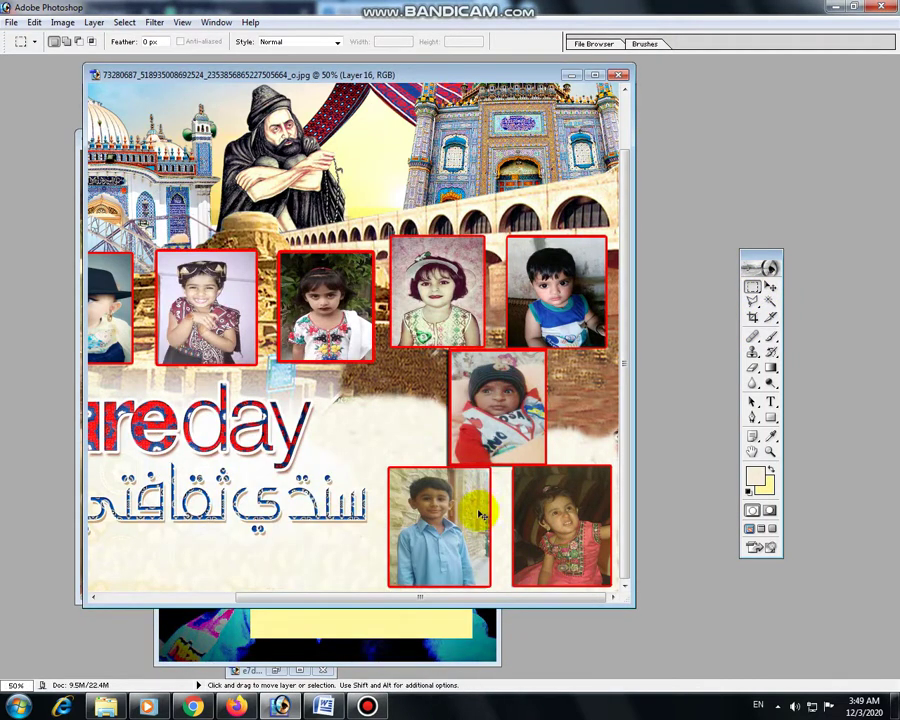
pyautogui.hotkey('ctrl', 'v')
pyautogui.moveTo(377, 404); pyautogui.dragTo(486, 534)
pyautogui.hotkey('ctrl', 't')
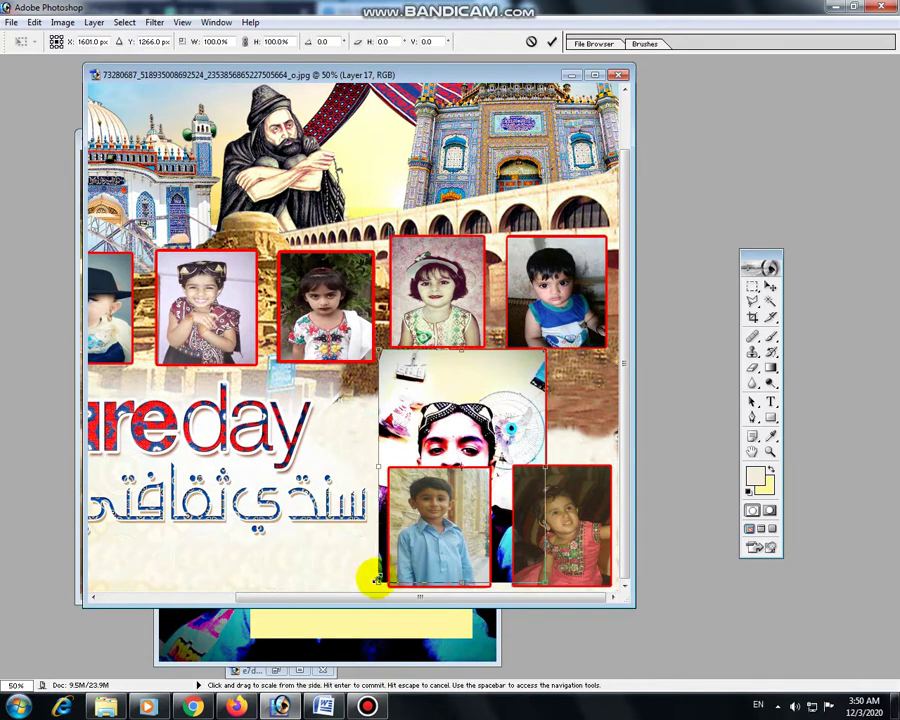
pyautogui.moveTo(378, 582); pyautogui.dragTo(452, 463)
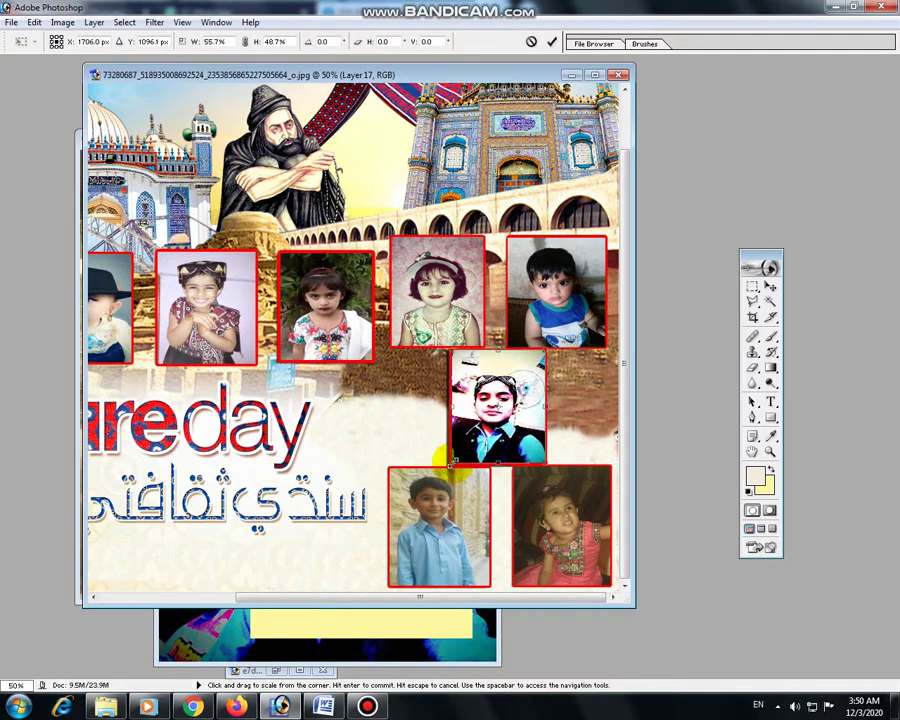
pyautogui.press('Return')
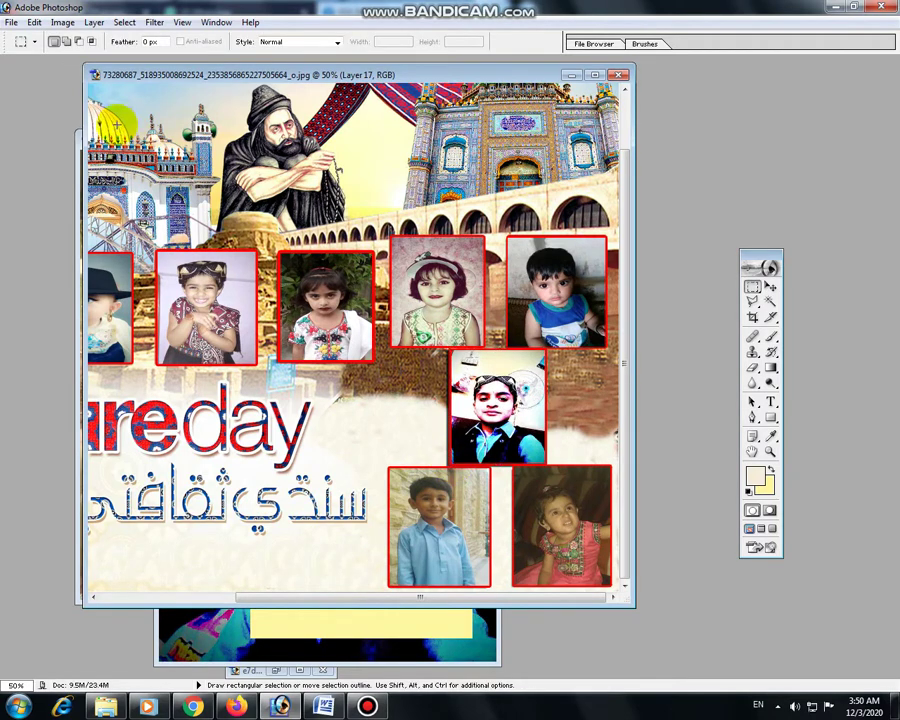
# - Close the capped boy's source photo without saving its changes
pyautogui.click(321, 625)
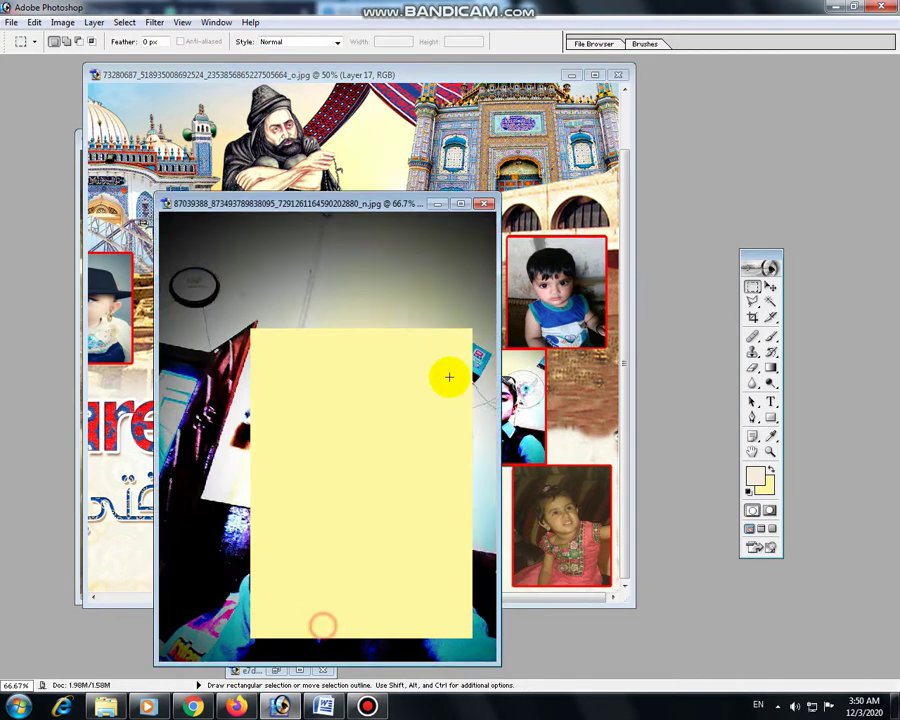
pyautogui.click(486, 205)
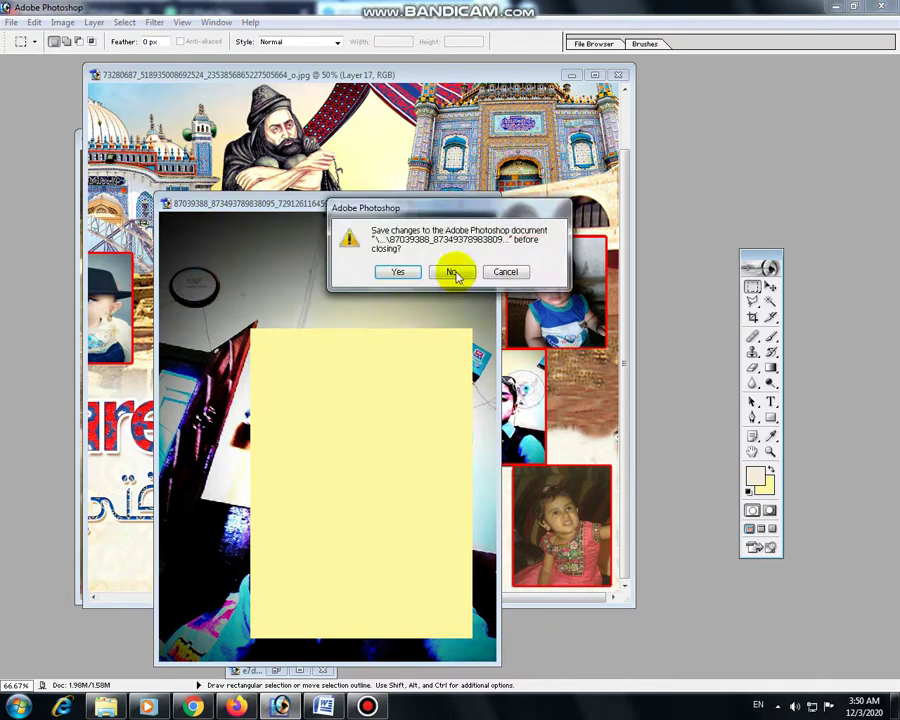
pyautogui.click(454, 269)
pyautogui.click(276, 669)
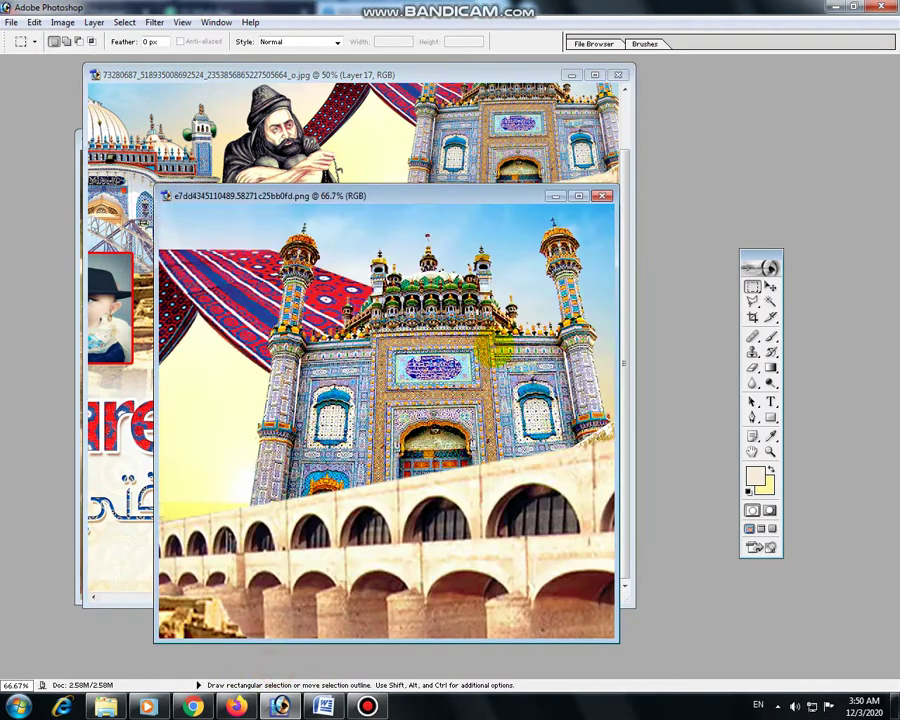
pyautogui.click(555, 195)
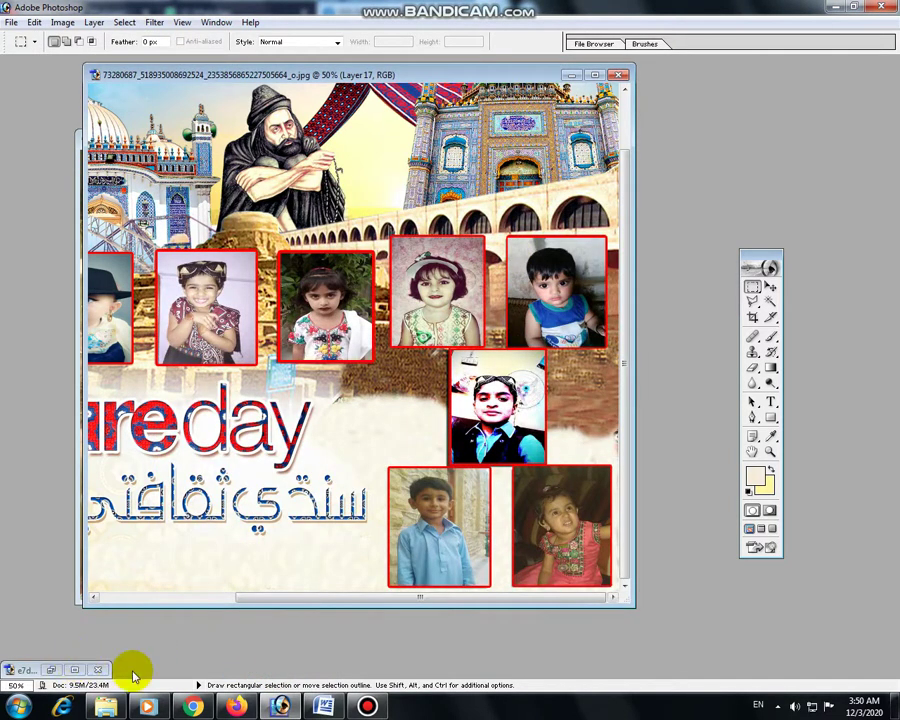
pyautogui.click(352, 708)
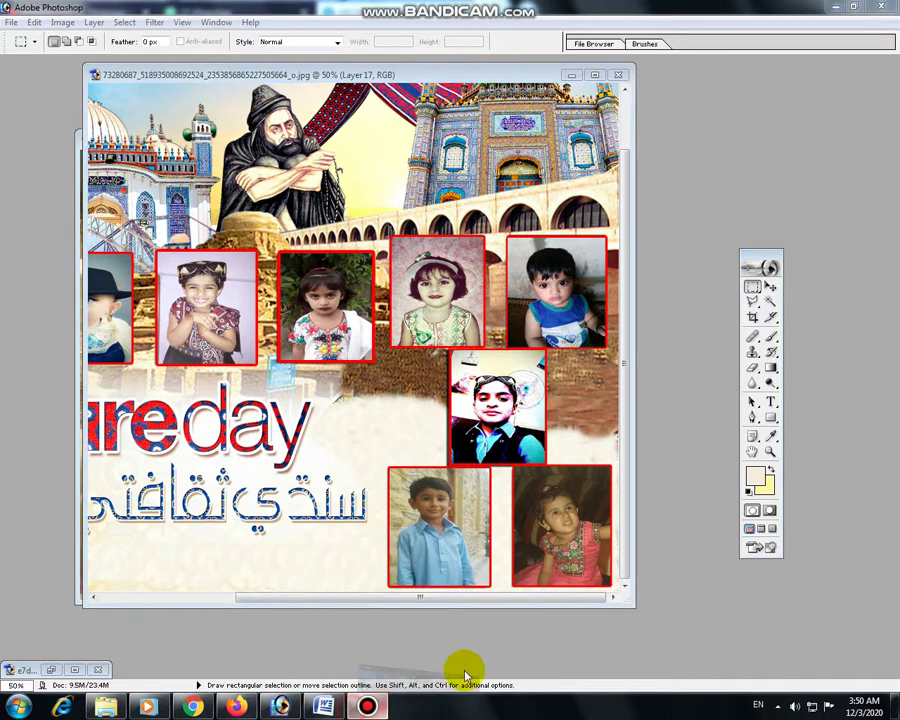
pyautogui.click(691, 633)
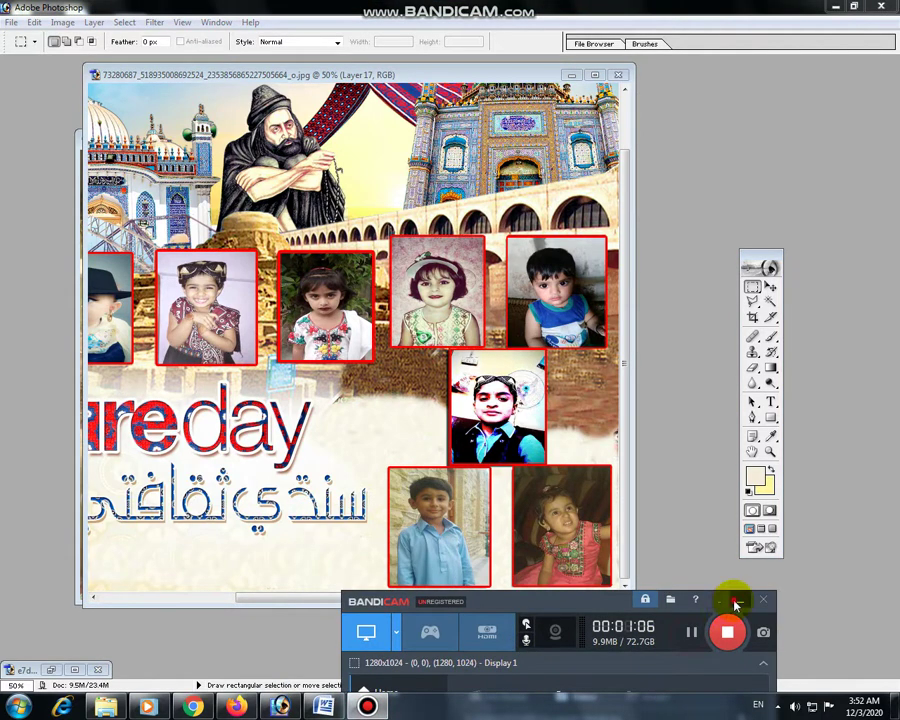
pyautogui.click(735, 603)
# - Open the group photo 40337712 from the Desktop and cut a rectangular head-and-shoulders portrait of the girl in pink
pyautogui.doubleClick(683, 546)
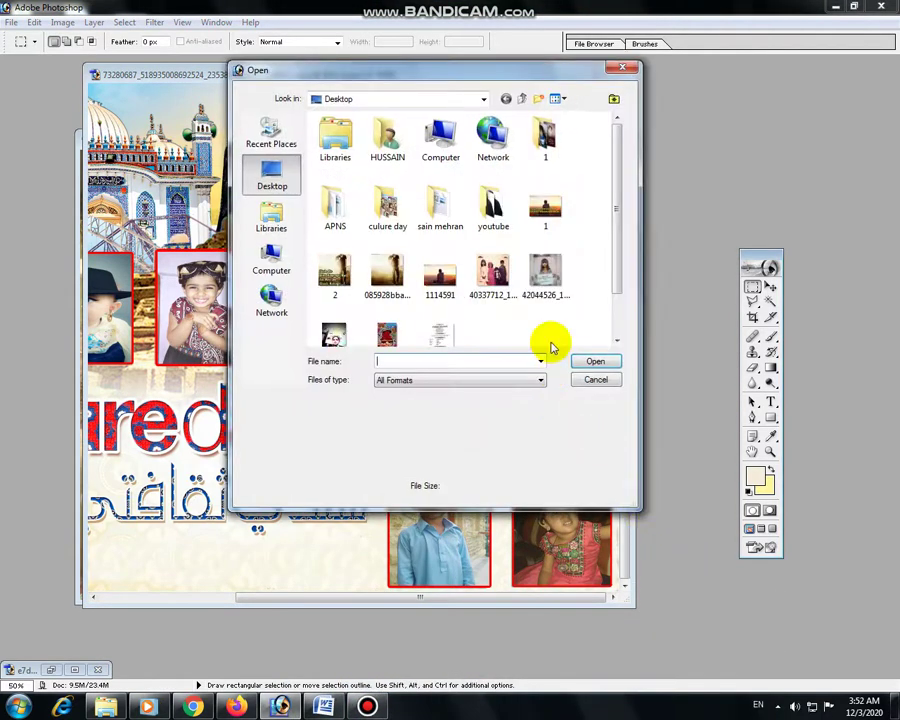
pyautogui.doubleClick(493, 268)
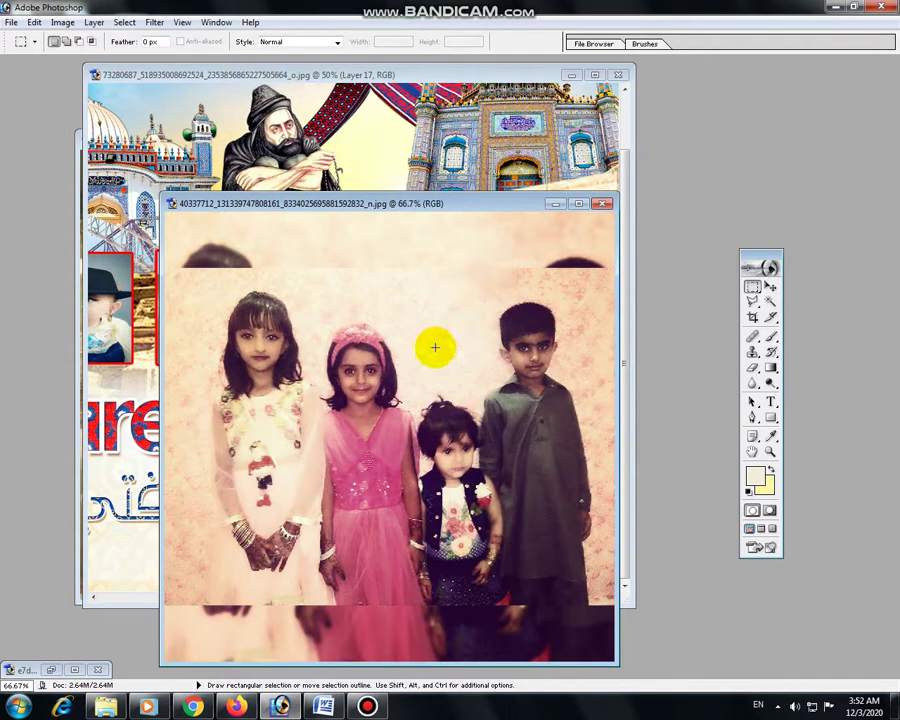
pyautogui.moveTo(197, 280); pyautogui.dragTo(317, 457)
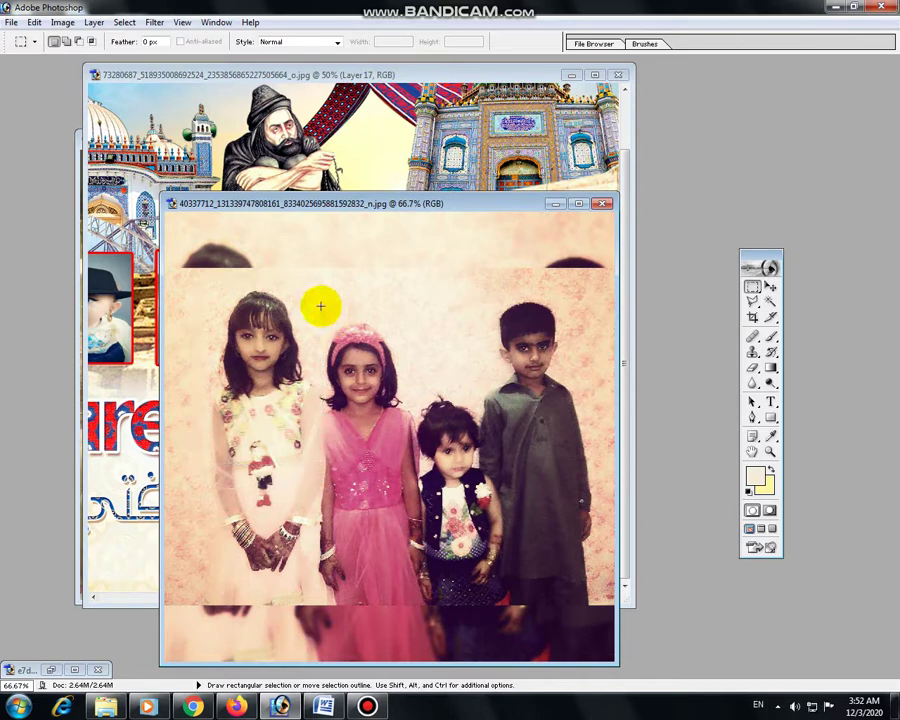
pyautogui.moveTo(319, 306); pyautogui.dragTo(403, 458)
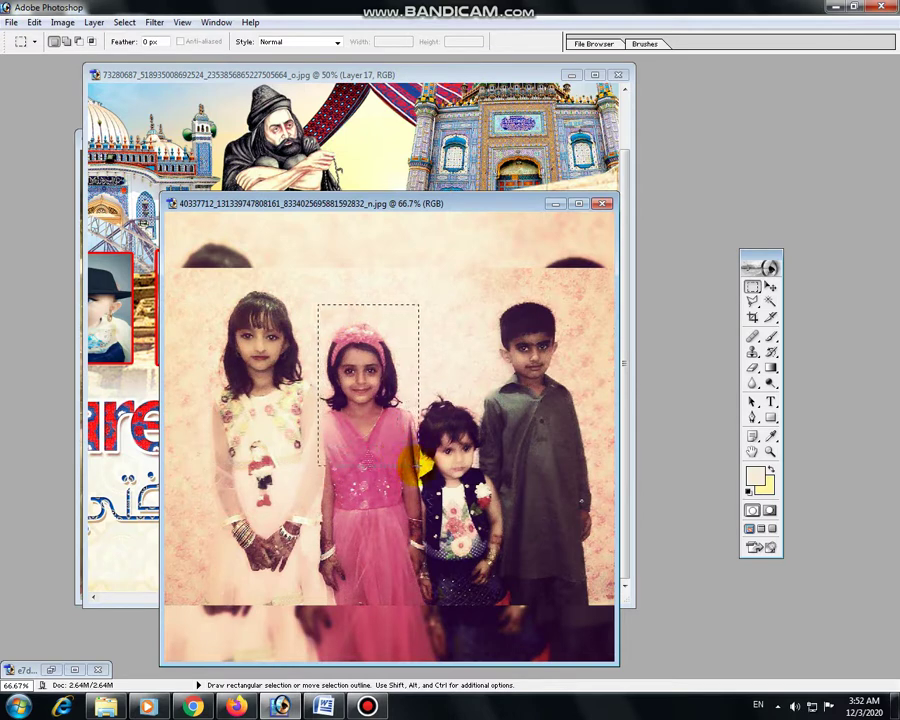
pyautogui.moveTo(311, 301); pyautogui.dragTo(390, 403)
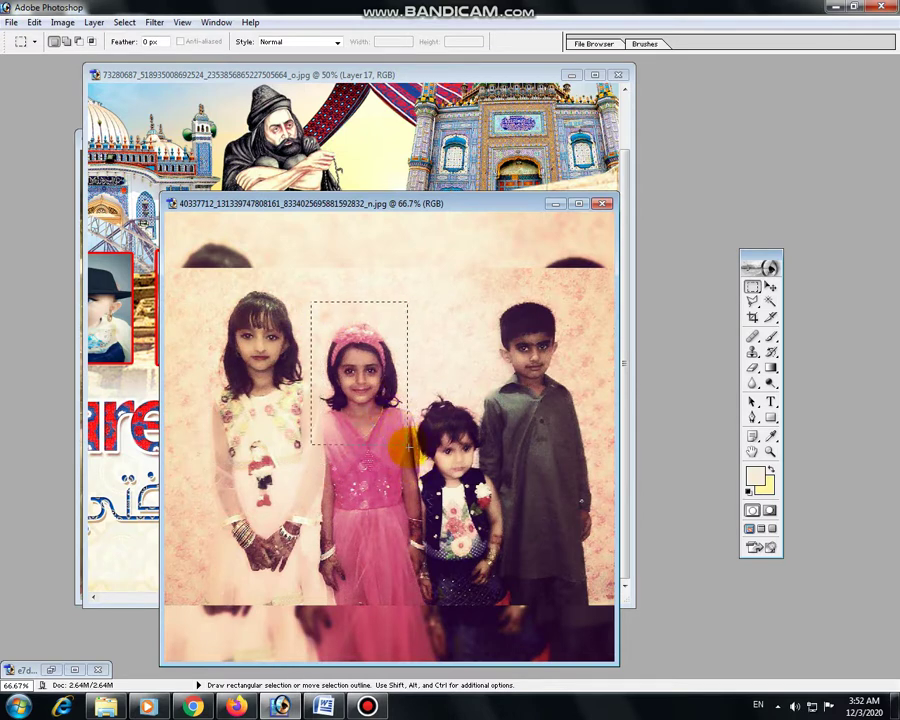
pyautogui.hotkey('ctrl', 'x')
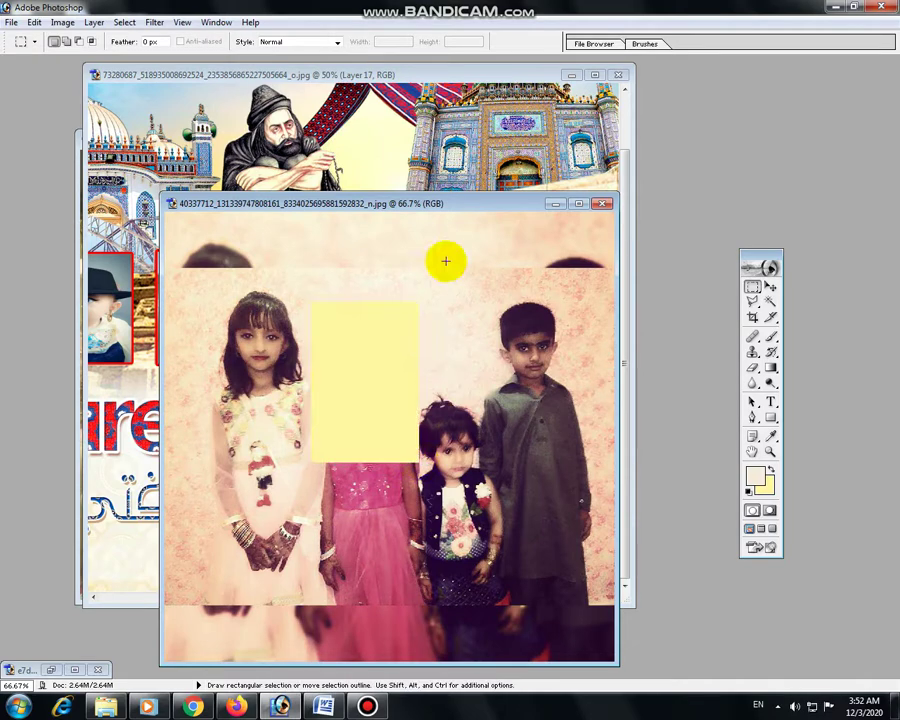
# - In the collage, move the capped boy's portrait on Layer 17 out of the middle frame onto the Sindhi lettering
pyautogui.click(451, 196)
pyautogui.click(334, 109)
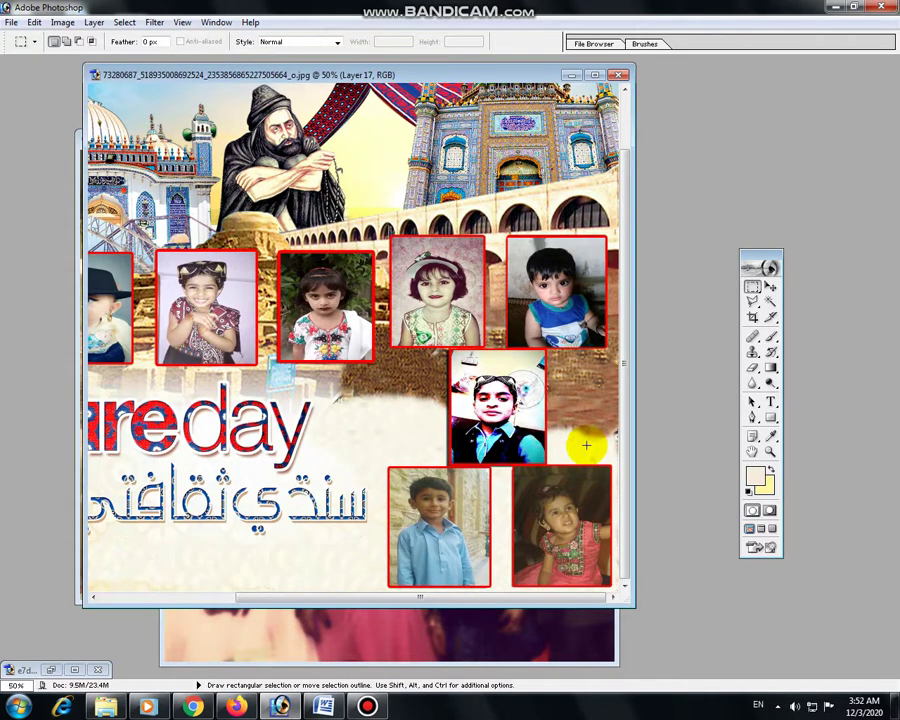
pyautogui.click(770, 286)
pyautogui.rightClick(505, 435)
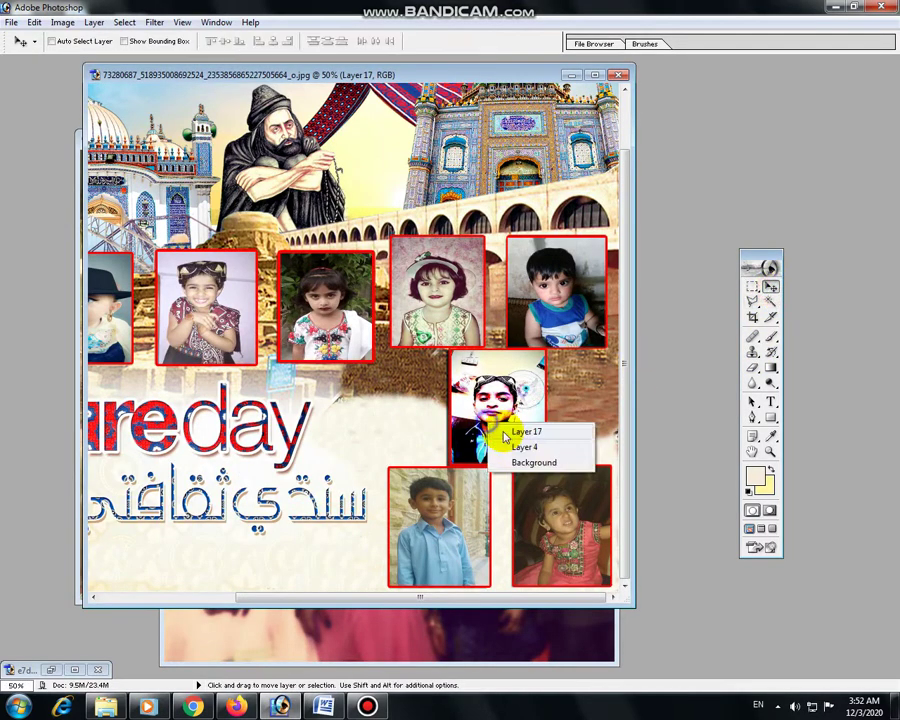
pyautogui.click(518, 431)
pyautogui.moveTo(505, 437); pyautogui.dragTo(430, 545)
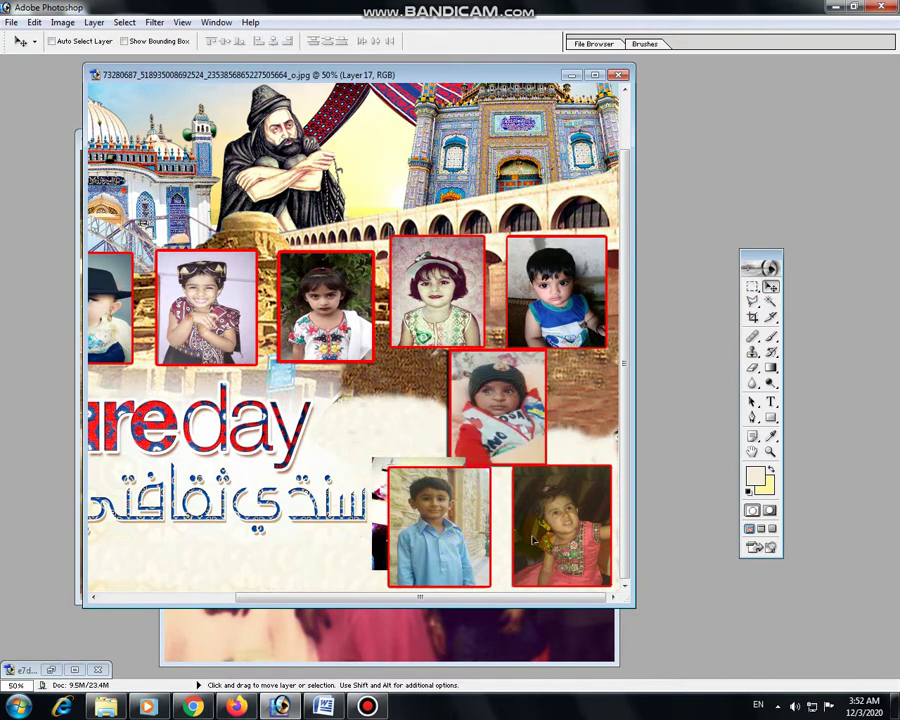
pyautogui.moveTo(532, 540); pyautogui.dragTo(321, 490)
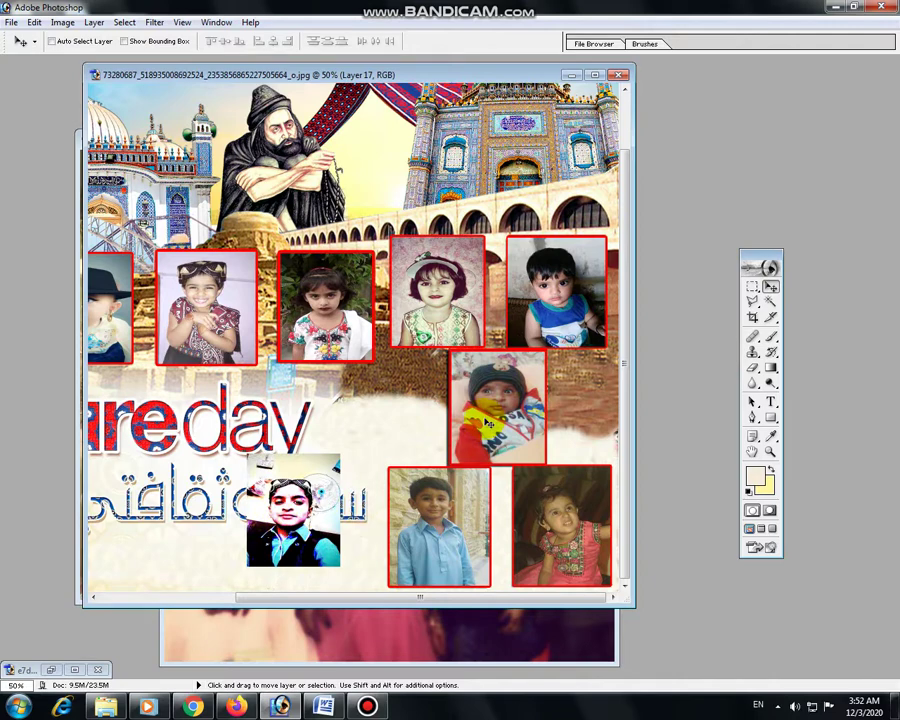
# - Move the toddler's portrait on Layer 16 from the upper row's last frame into the middle red frame
pyautogui.rightClick(578, 291)
pyautogui.click(605, 297)
pyautogui.moveTo(567, 315); pyautogui.dragTo(510, 431)
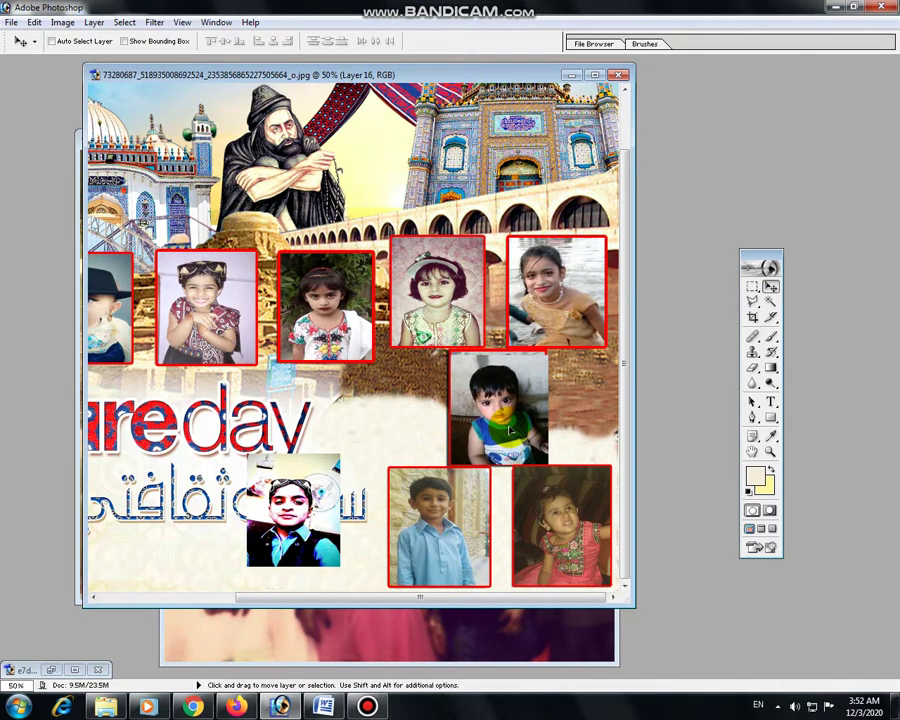
# - Scale the toddler's portrait on Layer 16 to about 96.4% width and 103.8% height to fit the middle red frame
pyautogui.hotkey('ctrl', 't')
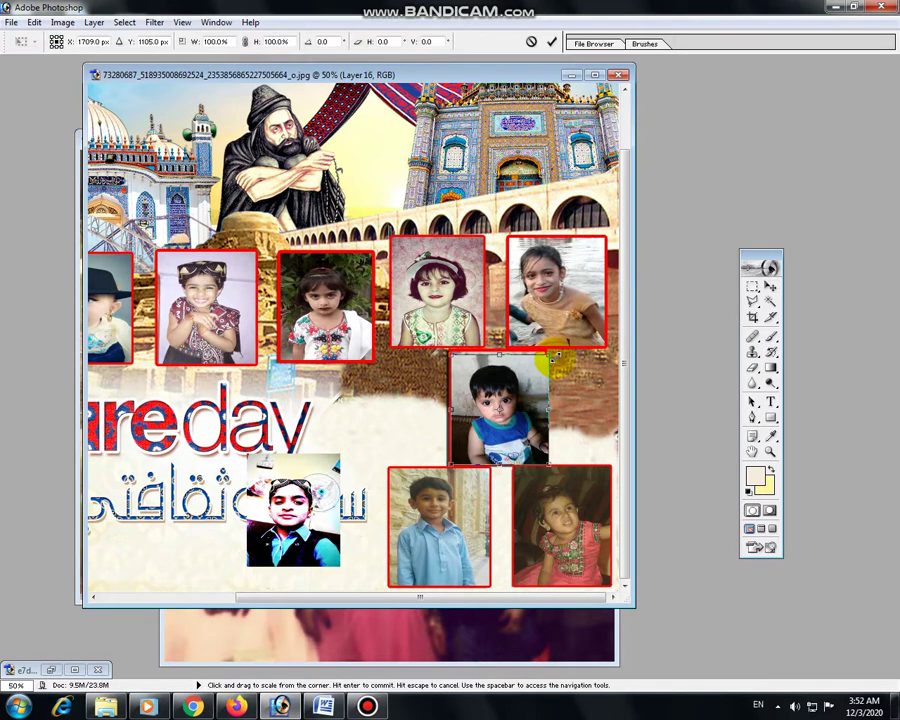
pyautogui.moveTo(548, 355); pyautogui.dragTo(546, 349)
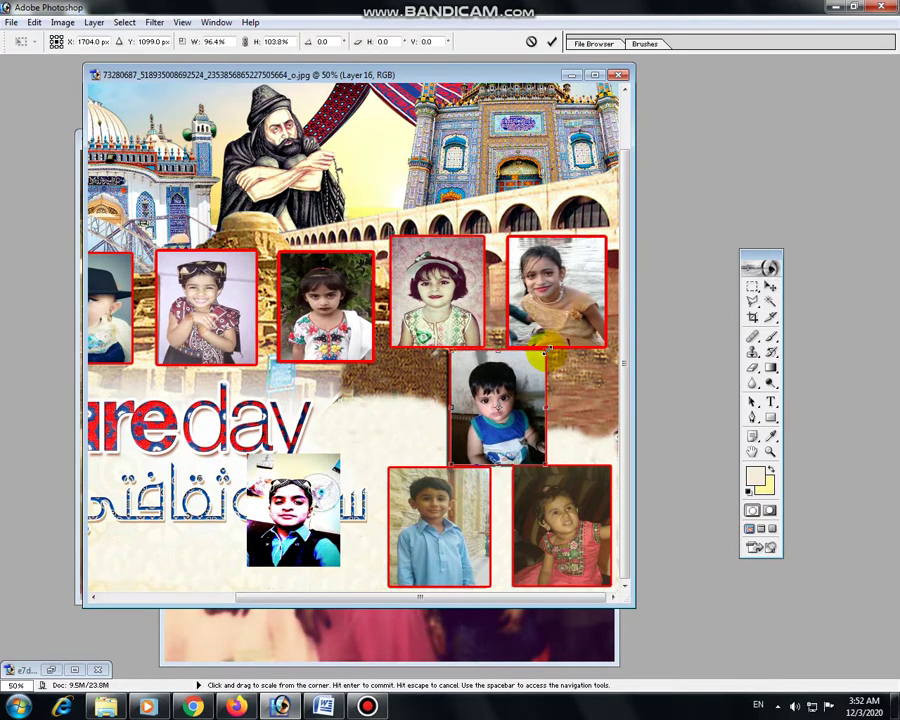
pyautogui.press('Return')
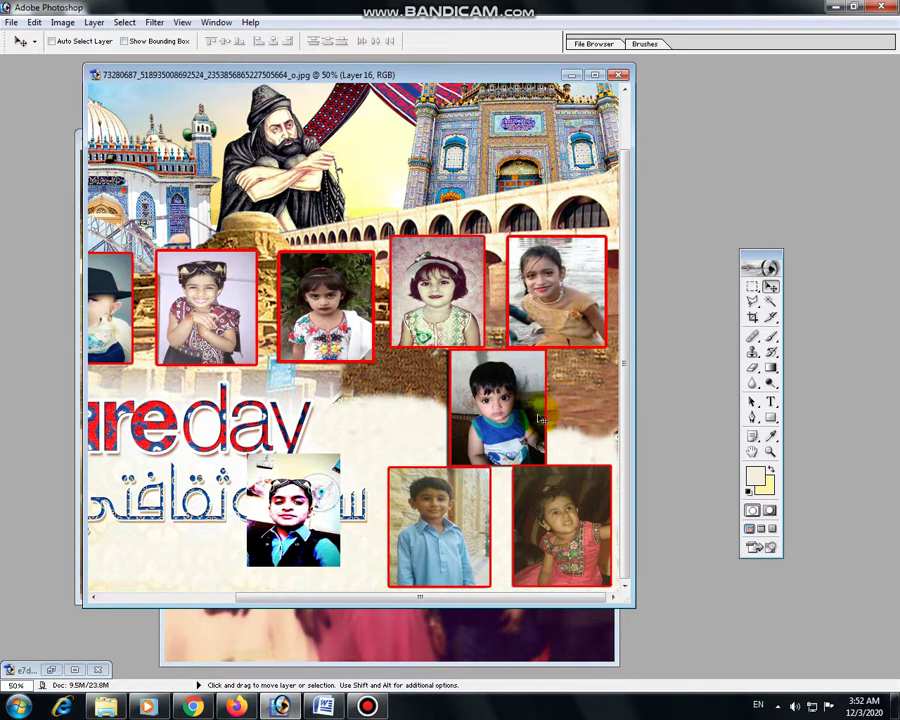
# - Paste the pink-dressed girl's portrait into the upper row's last frame and scale it to about 121.6% width and 89.5% height
pyautogui.hotkey('ctrl', 'v')
pyautogui.moveTo(373, 367); pyautogui.dragTo(588, 328)
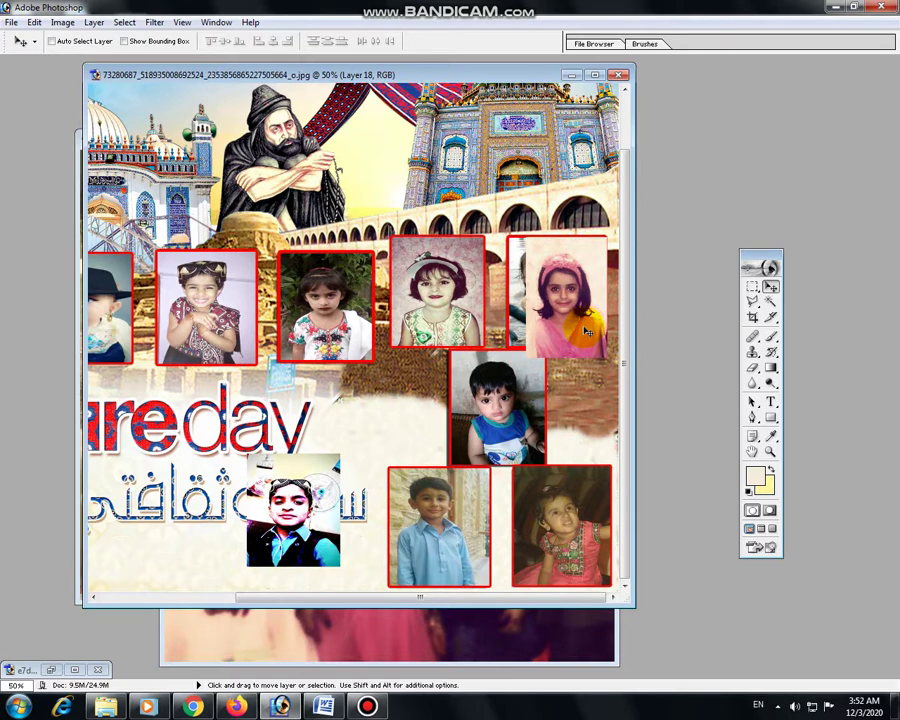
pyautogui.hotkey('ctrl', 't')
pyautogui.moveTo(510, 353)
pyautogui.mouseDown()
pyautogui.moveTo(514, 344)
pyautogui.moveTo(507, 347)
pyautogui.mouseUp()
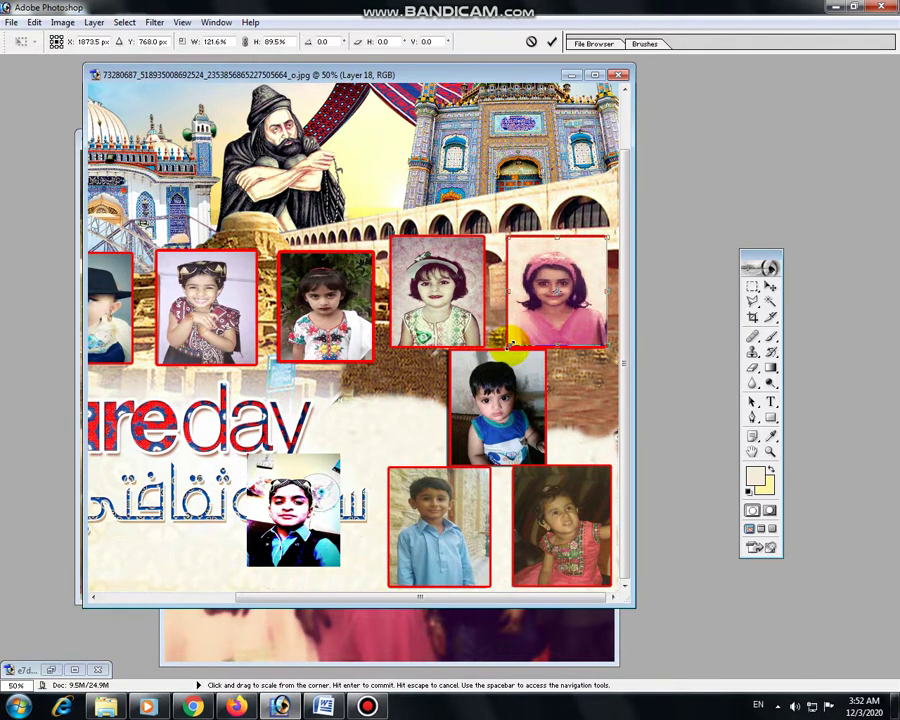
pyautogui.press('Return')
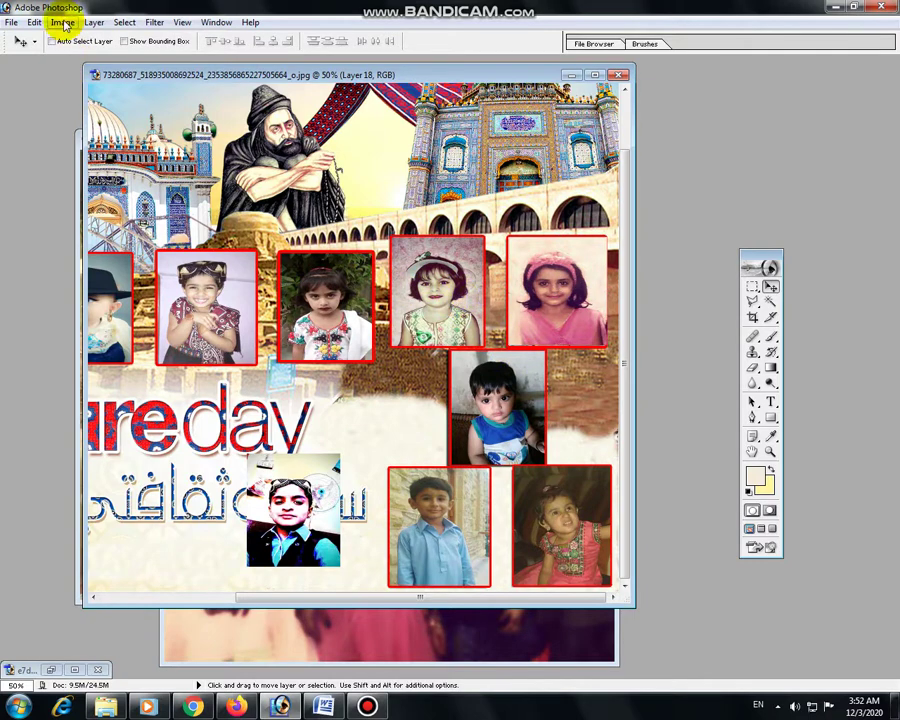
# - Add a red outside Stroke layer style at 100% opacity to the pink-dressed girl's portrait on Layer 18
pyautogui.click(93, 22)
pyautogui.moveTo(116, 106)
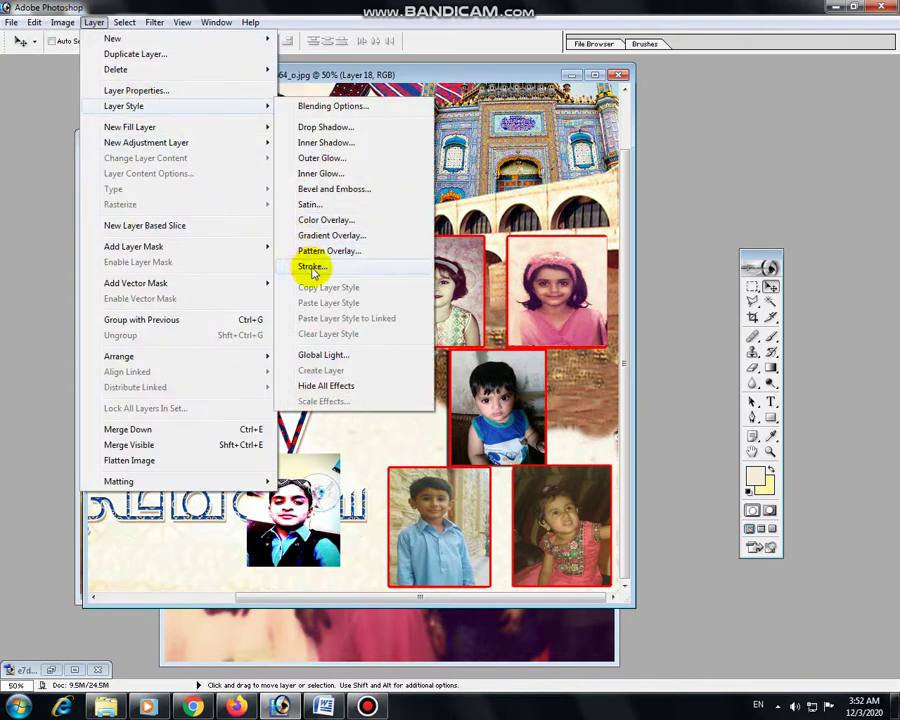
pyautogui.click(311, 268)
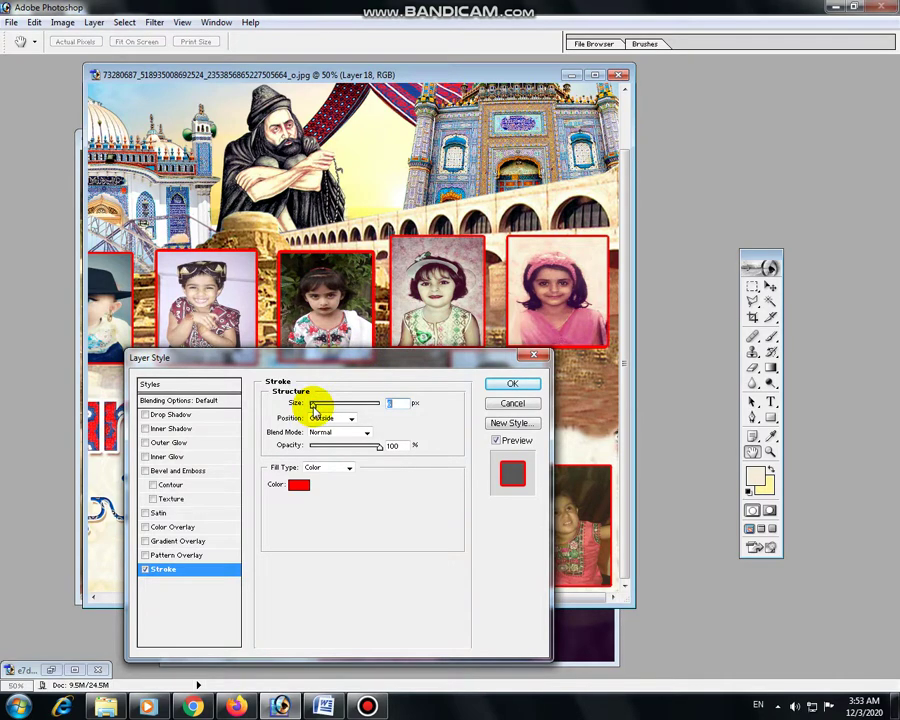
pyautogui.click(512, 383)
pyautogui.press('v')
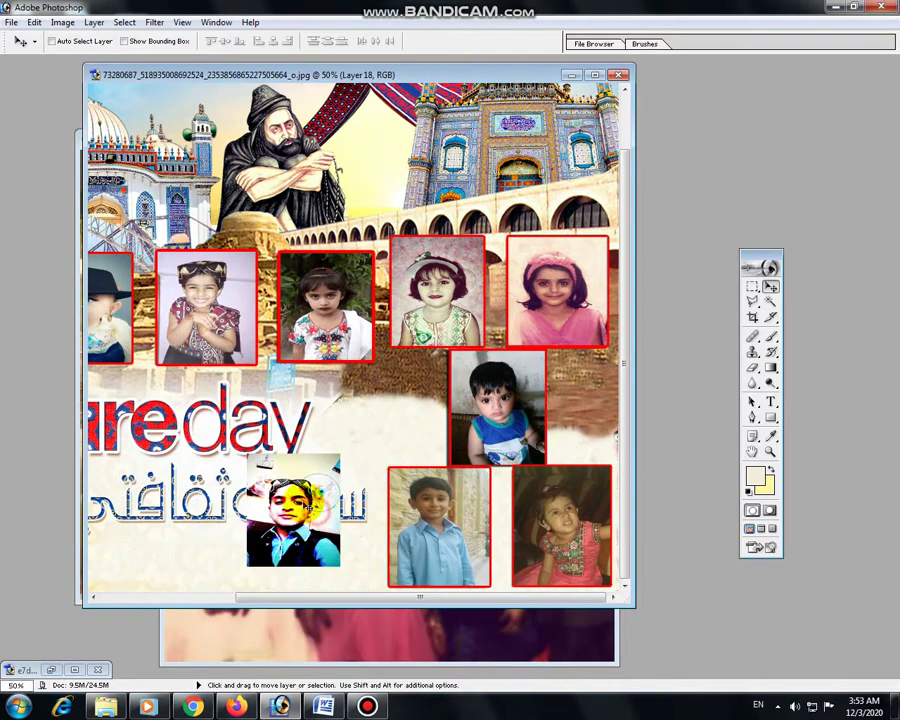
# - Select Layer 17 and cut the capped boy's portrait off the Sindhi lettering
pyautogui.rightClick(306, 506)
pyautogui.click(342, 506)
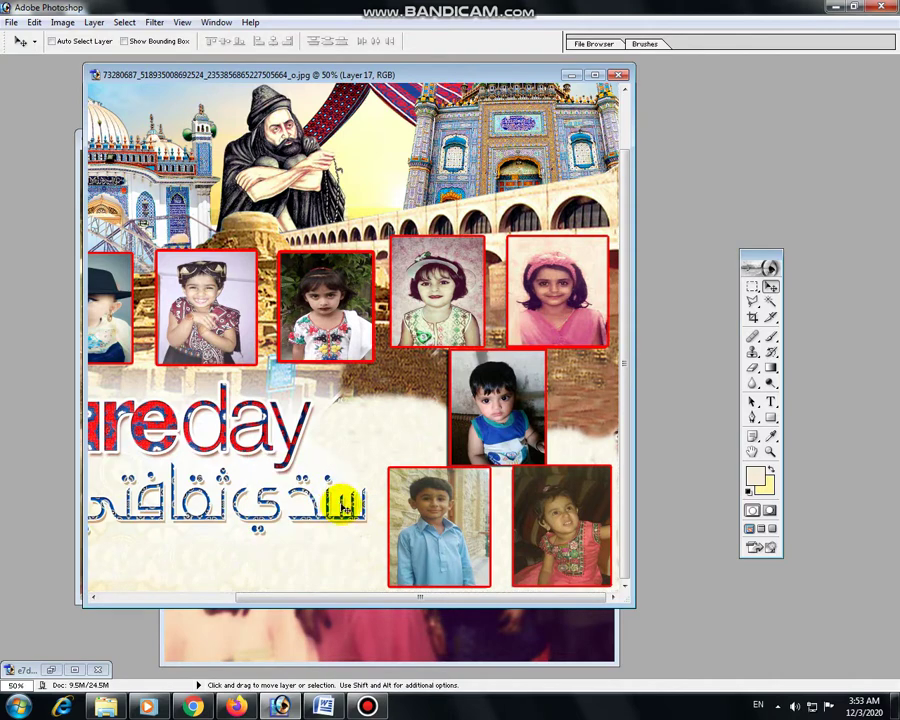
pyautogui.click(752, 287)
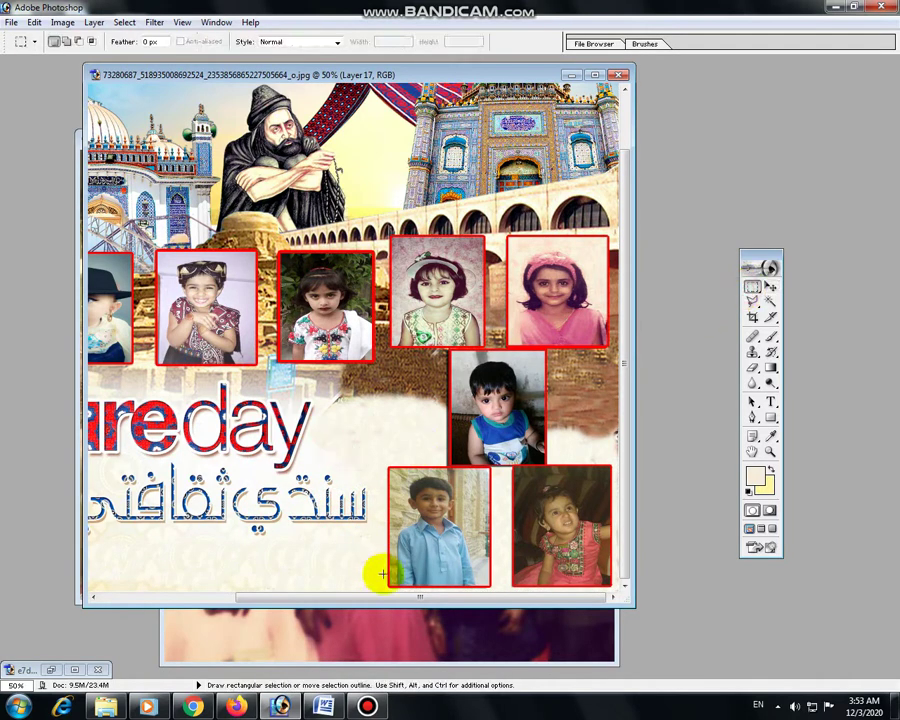
# - Paste the capped boy's portrait over the baby in the black hat in the upper row's second frame and scale it to fit
pyautogui.moveTo(376, 596); pyautogui.dragTo(209, 596)
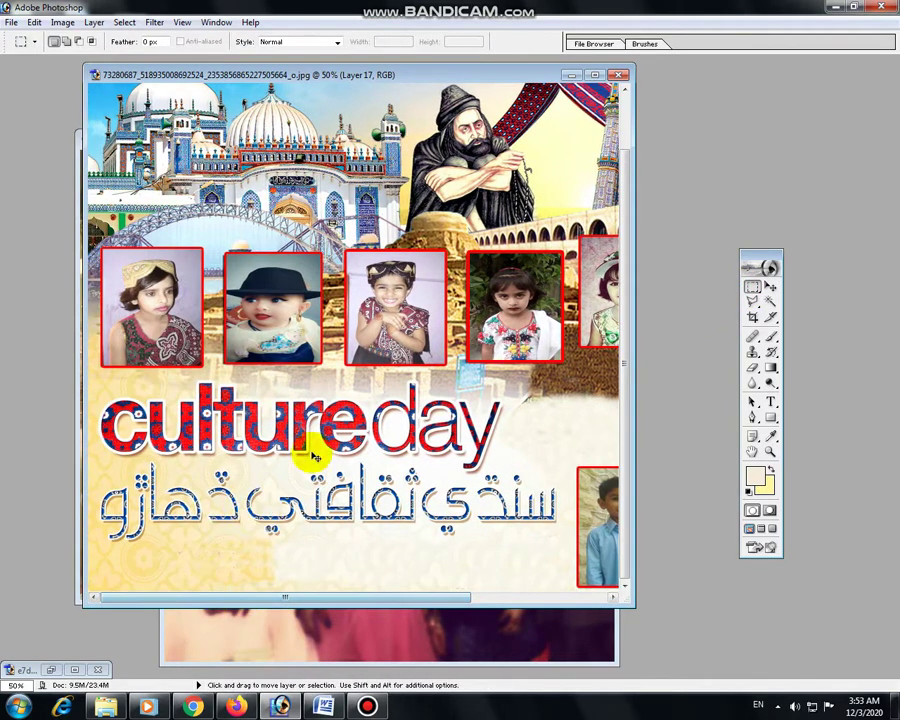
pyautogui.hotkey('ctrl', 'v')
pyautogui.moveTo(374, 367); pyautogui.dragTo(295, 339)
pyautogui.hotkey('ctrl', 't')
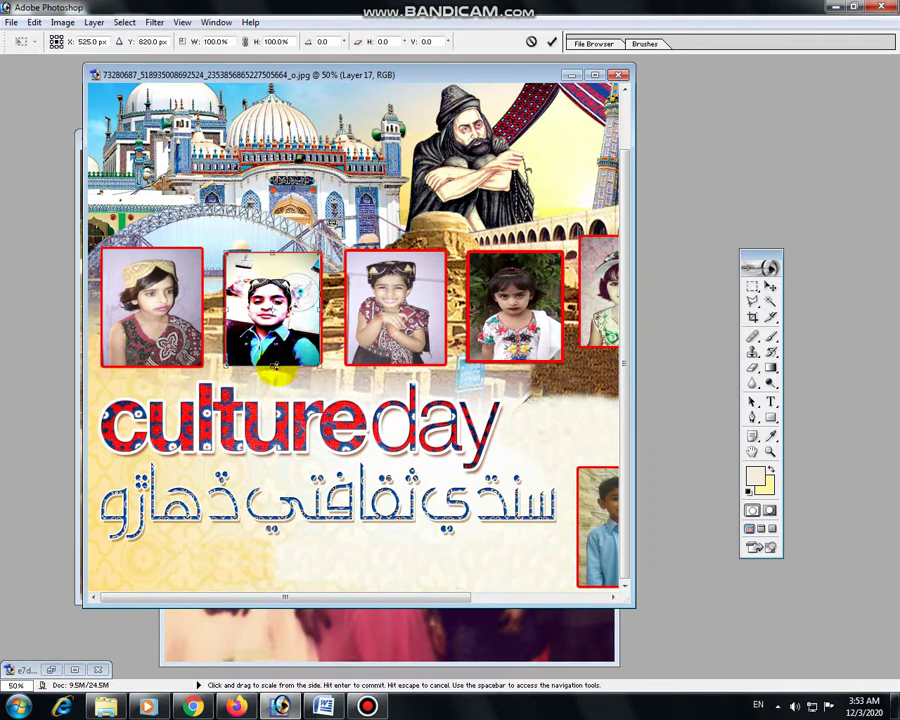
pyautogui.press('Return')
pyautogui.press('m')
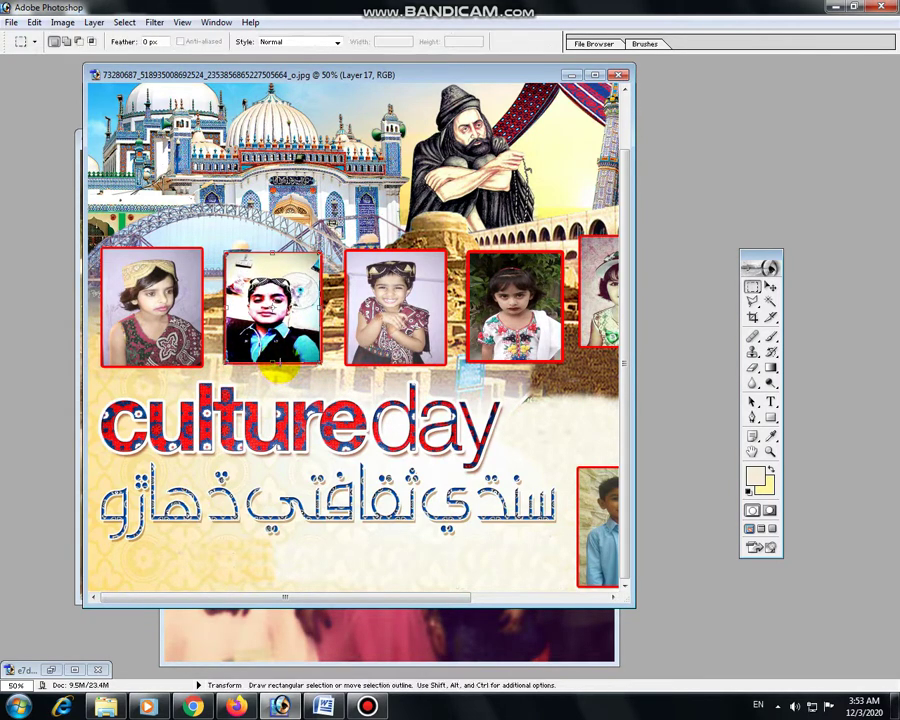
# - Add a red outside stroke to the capped boy's portrait on Layer 17 and cut the portrait back out of the second frame
pyautogui.click(62, 22)
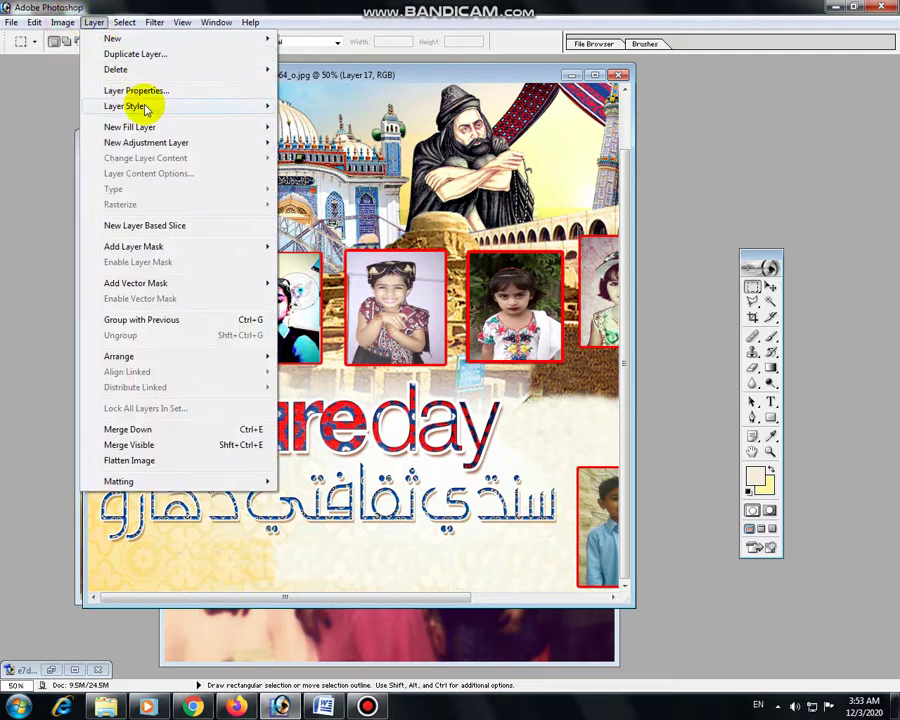
pyautogui.moveTo(145, 108)
pyautogui.click(312, 266)
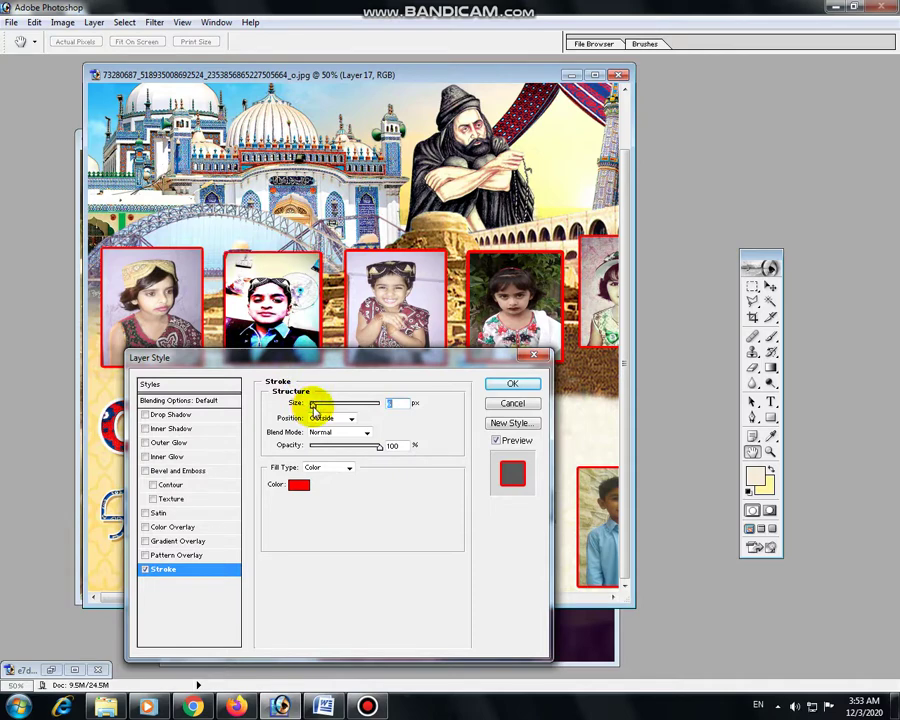
pyautogui.click(511, 386)
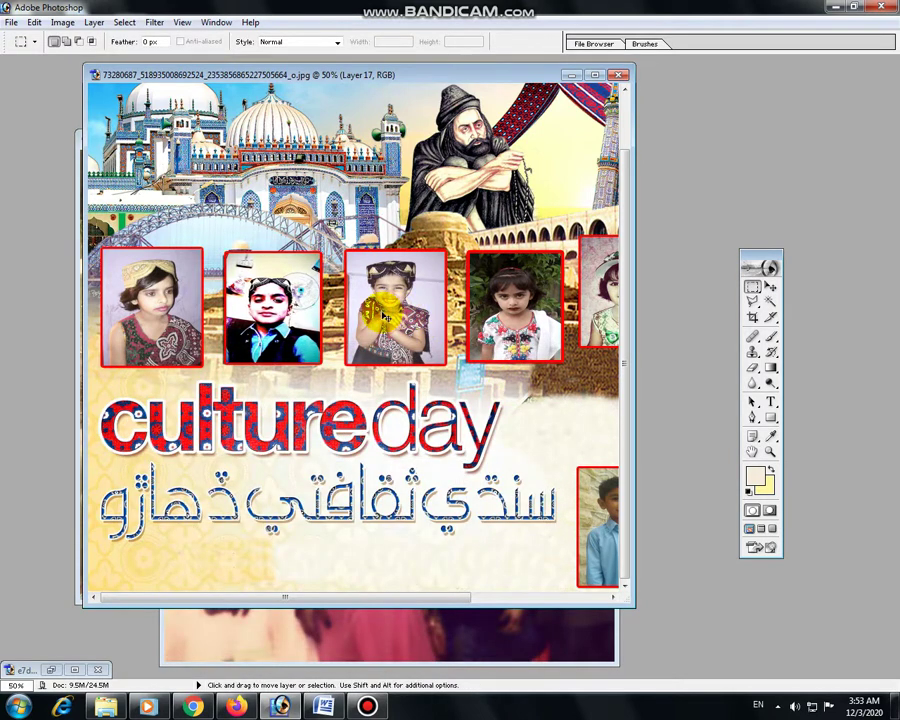
pyautogui.hotkey('ctrl', 'a')
pyautogui.hotkey('ctrl', 'x')
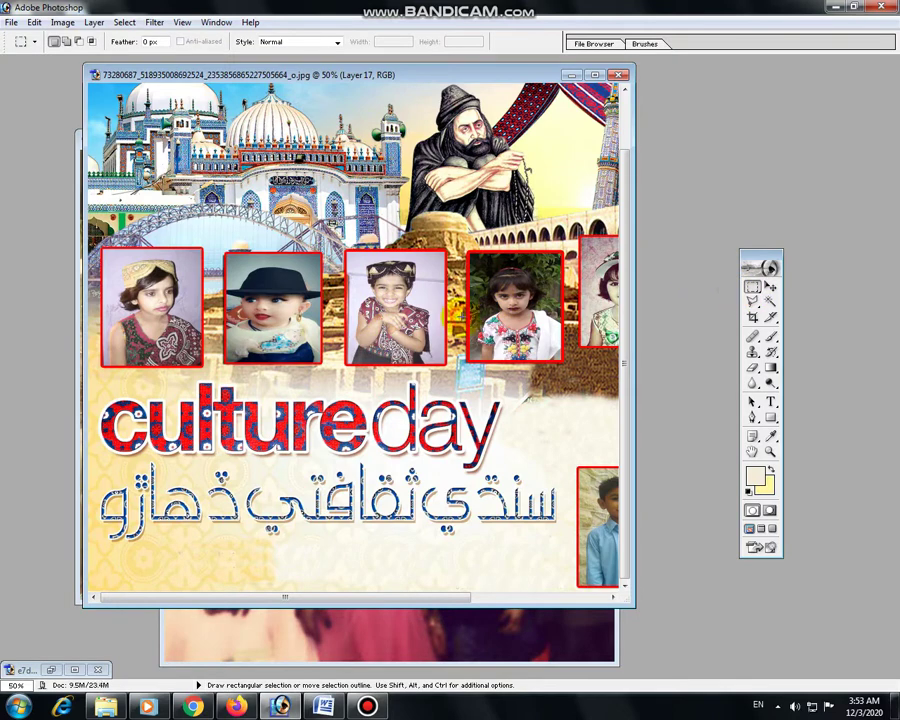
# - Move the smiling girl's portrait on Layer 12 from the upper row's third frame into the second frame
pyautogui.click(770, 288)
pyautogui.rightClick(398, 305)
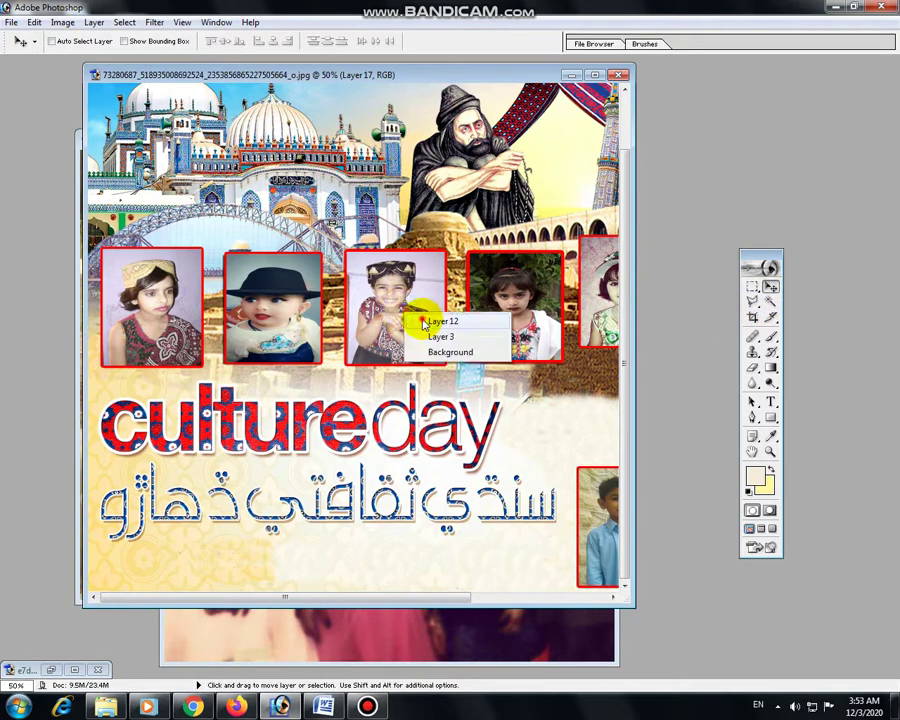
pyautogui.click(418, 316)
pyautogui.moveTo(390, 318); pyautogui.dragTo(282, 320)
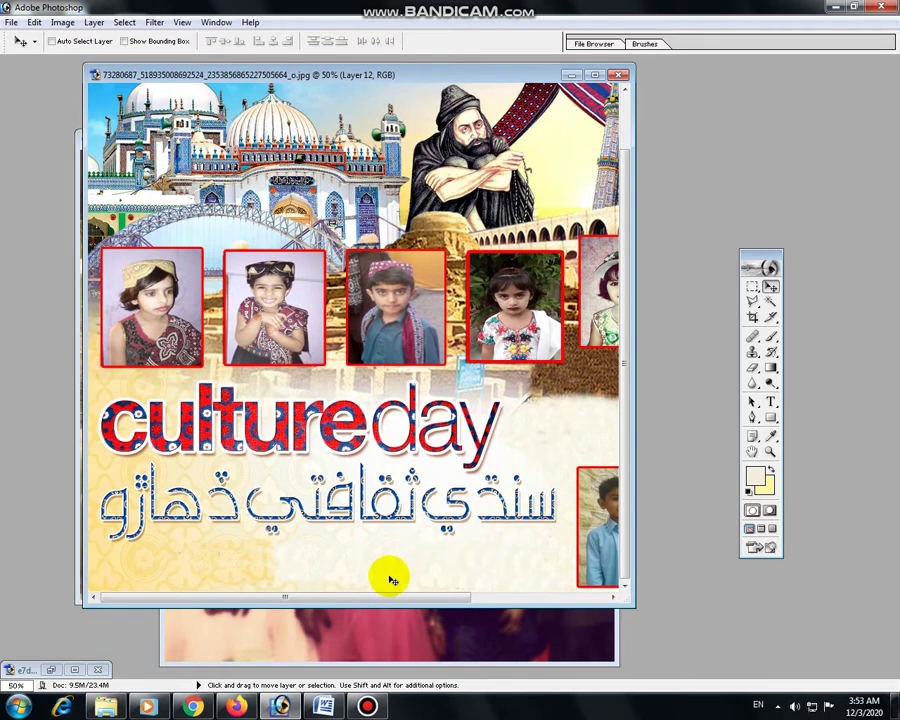
pyautogui.moveTo(402, 596); pyautogui.dragTo(573, 601)
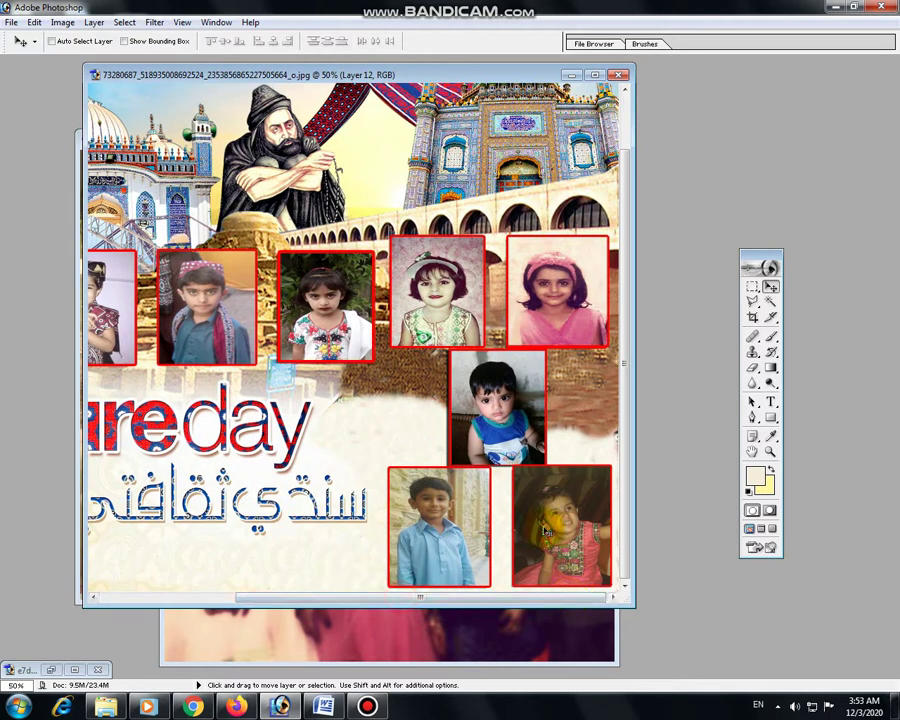
pyautogui.hotkey('ctrl', 'v')
pyautogui.moveTo(382, 389); pyautogui.dragTo(366, 533)
pyautogui.hotkey('ctrl', 'z')
pyautogui.click(751, 287)
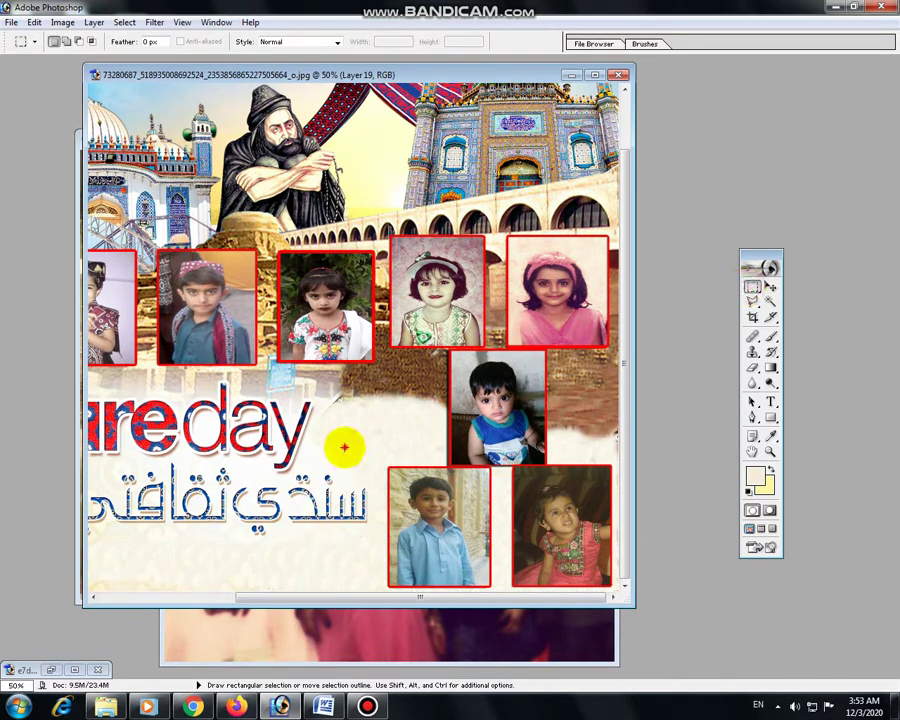
# - Paste the capped boy's portrait over the girl in the lower row's last frame and scale it to about 106.0% by 105.8%
pyautogui.click(772, 288)
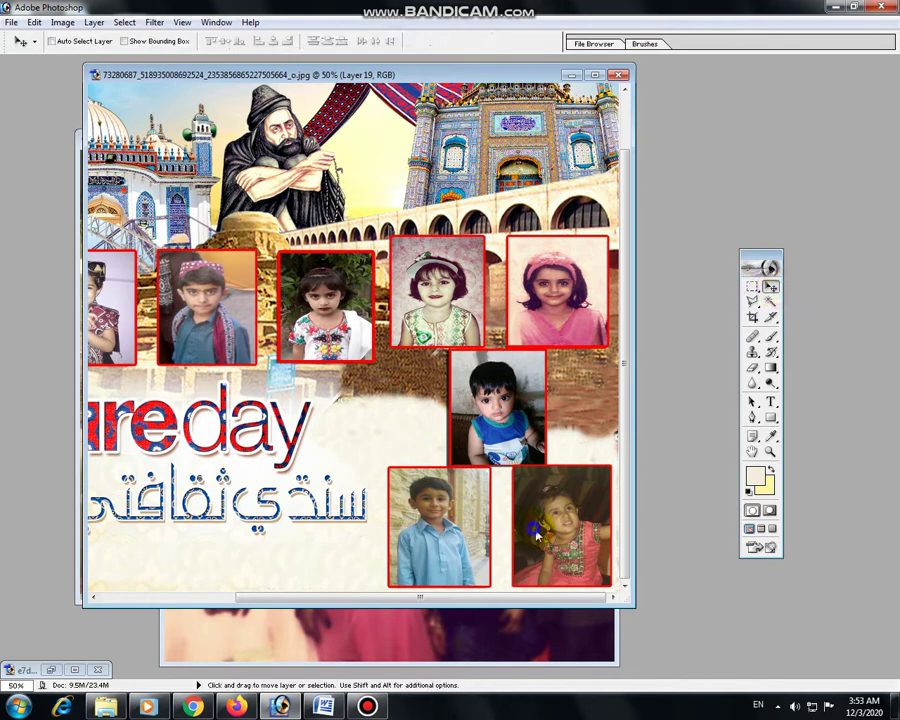
pyautogui.rightClick(535, 530)
pyautogui.click(546, 537)
pyautogui.hotkey('ctrl', 'v')
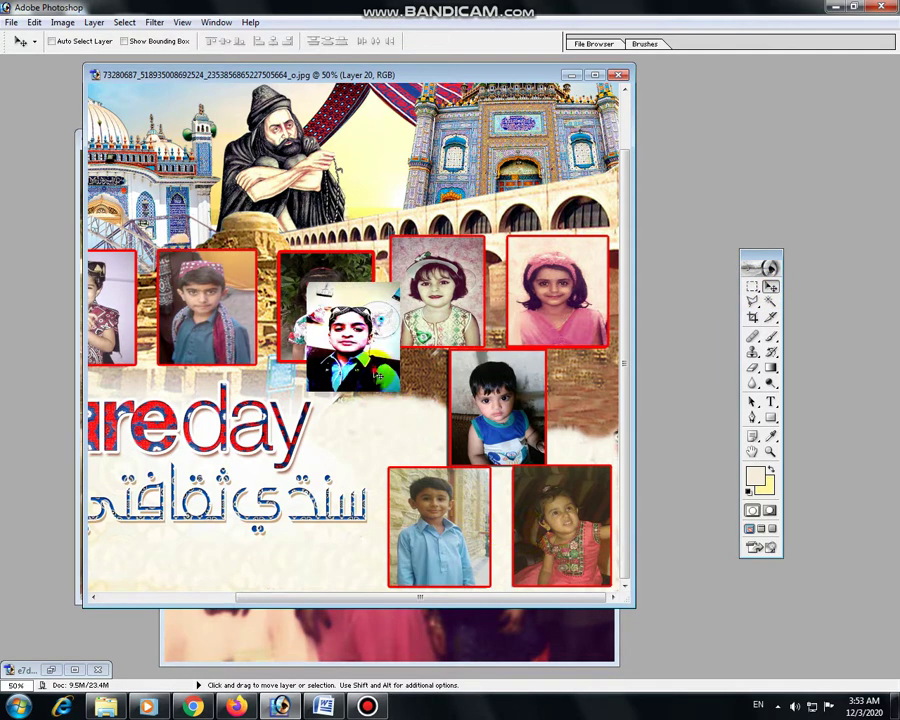
pyautogui.moveTo(378, 376); pyautogui.dragTo(588, 566)
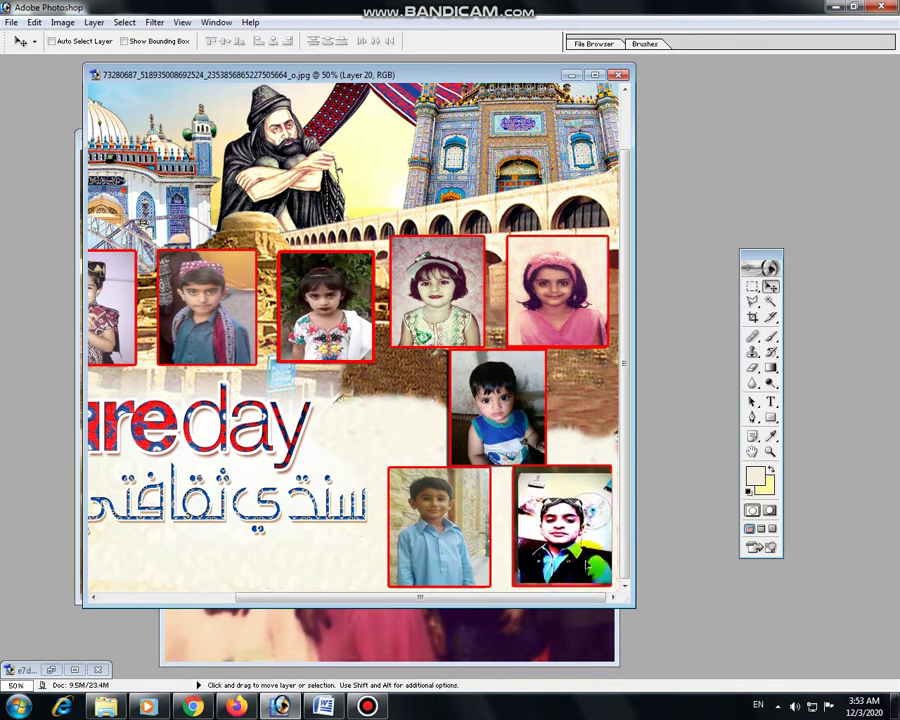
pyautogui.hotkey('ctrl', 't')
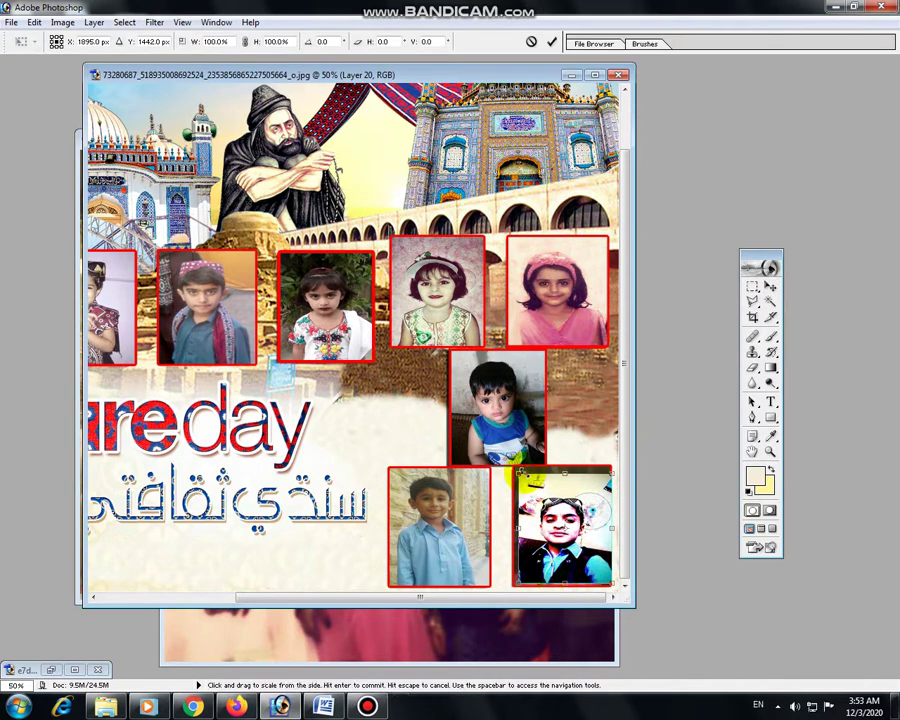
pyautogui.moveTo(516, 475); pyautogui.dragTo(509, 470)
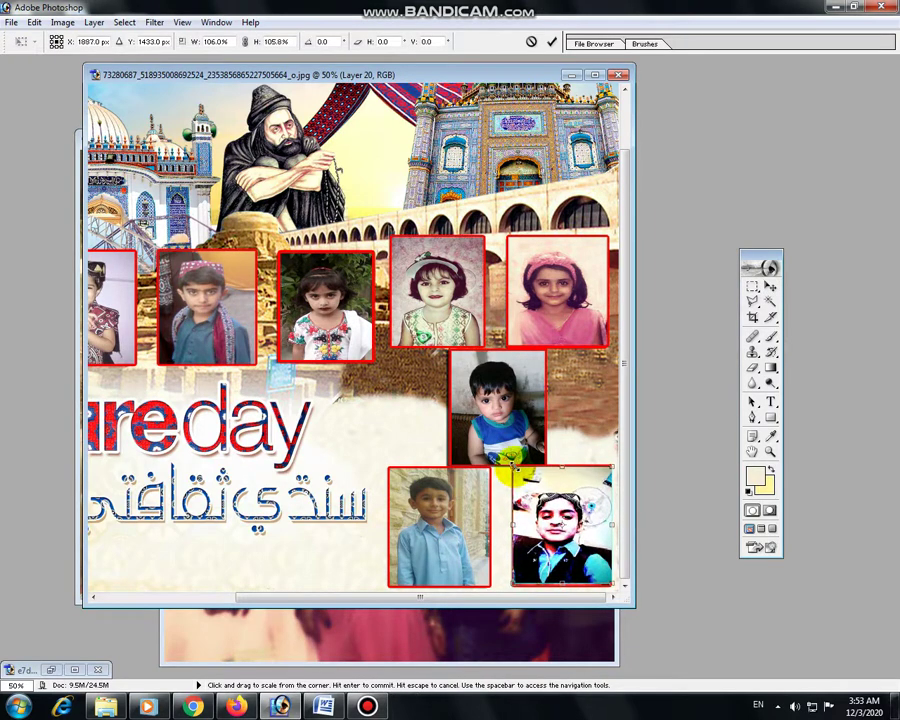
pyautogui.press('Return')
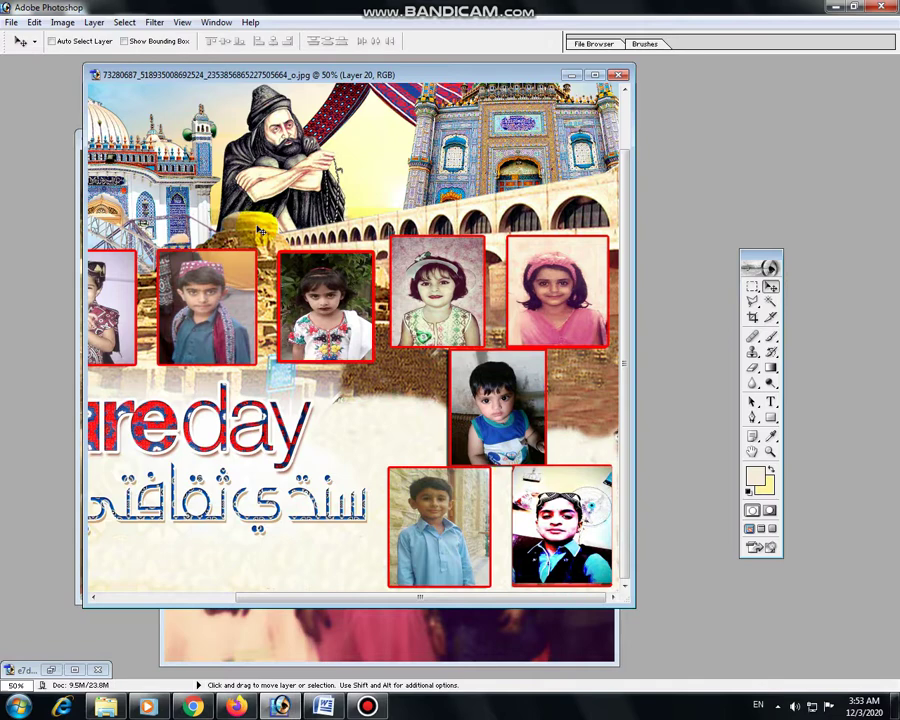
# - Add a red outside Stroke layer style at 100% opacity to the capped boy's portrait on Layer 20
pyautogui.click(92, 21)
pyautogui.moveTo(156, 106)
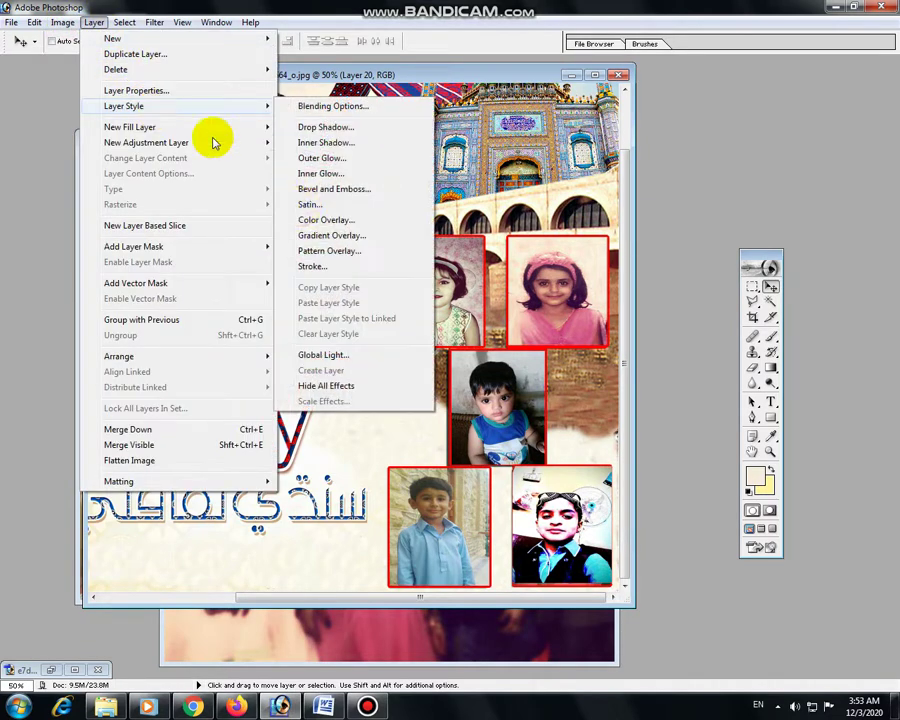
pyautogui.click(353, 263)
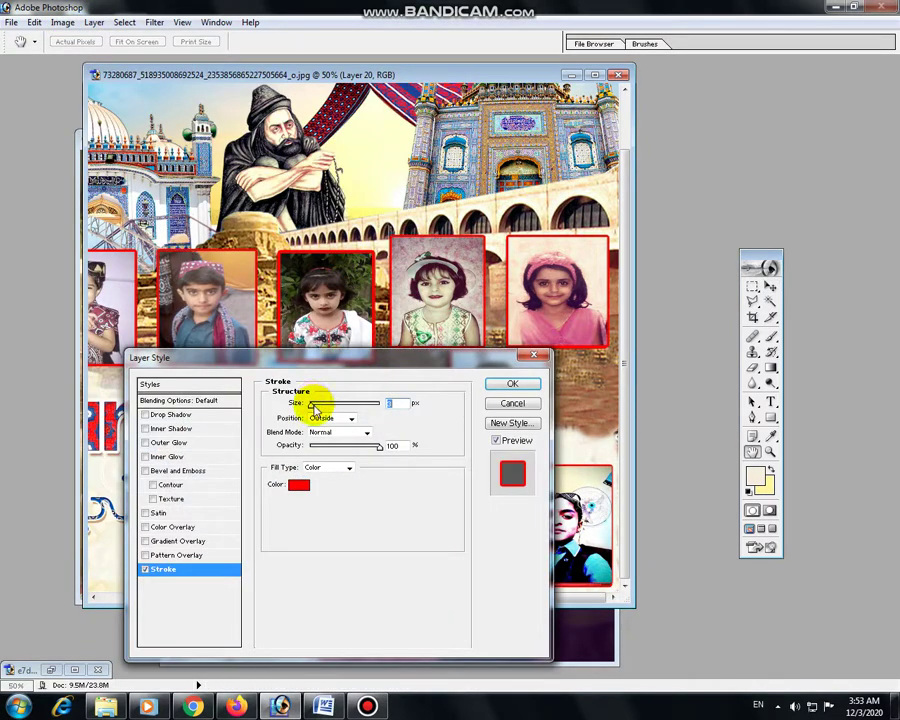
pyautogui.click(512, 384)
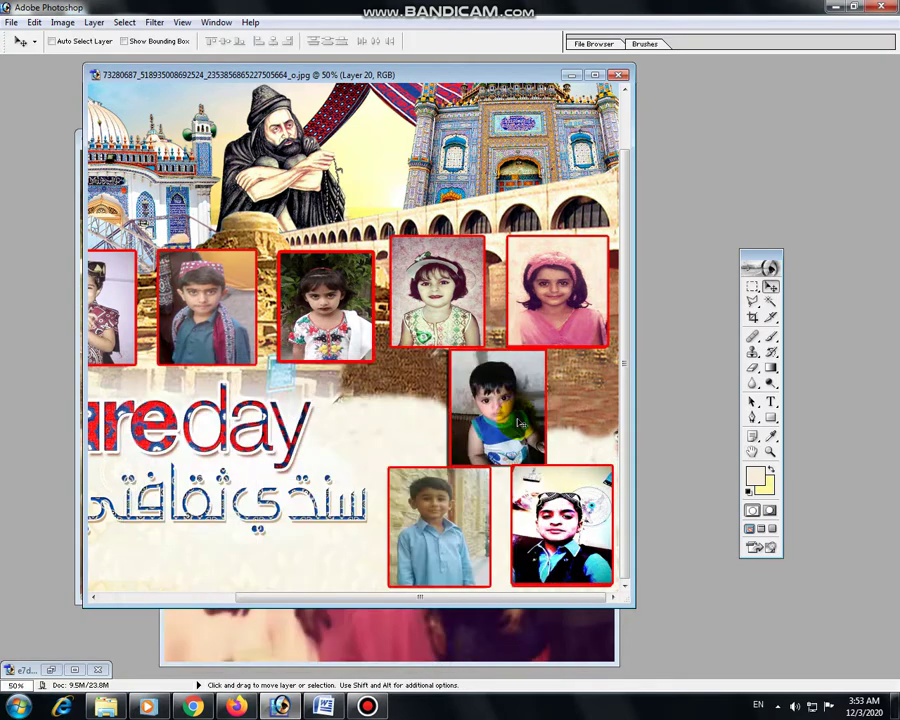
# - Select Layer 16 and cut the toddler's portrait out of the middle red frame
pyautogui.rightClick(500, 404)
pyautogui.click(530, 409)
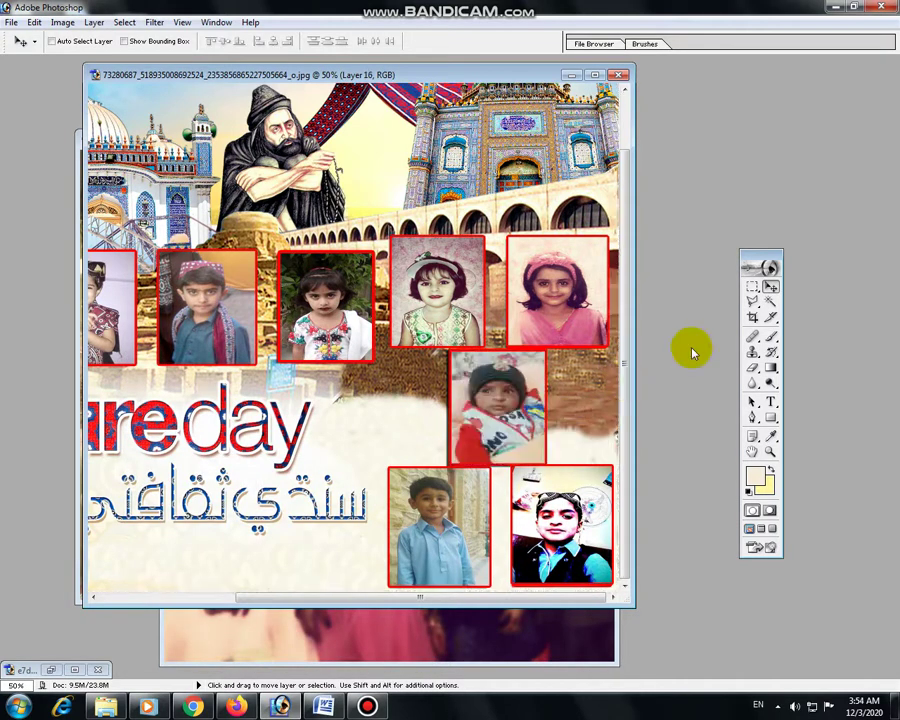
pyautogui.click(752, 288)
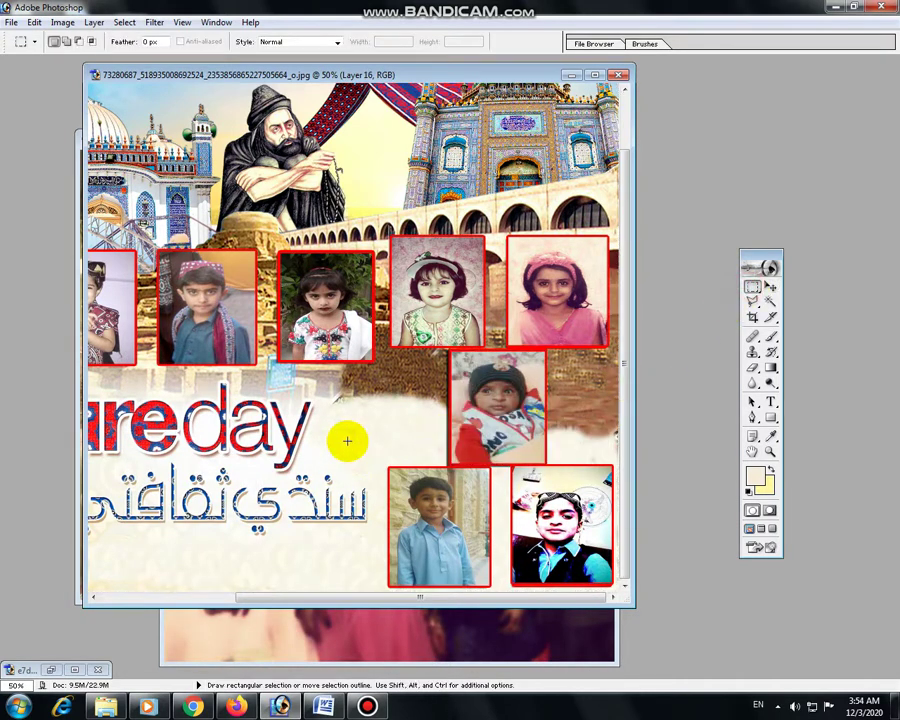
# - Paste the toddler's portrait above Layer 7, covering the boy in blue in the lower row's first frame, and scale it to fit
pyautogui.click(770, 287)
pyautogui.rightClick(424, 543)
pyautogui.click(440, 543)
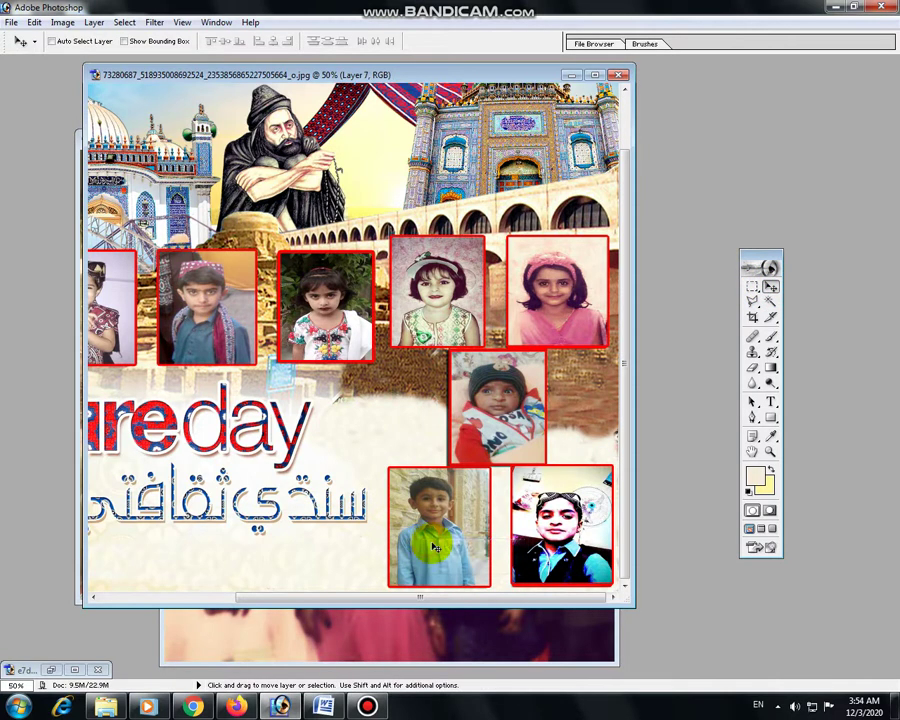
pyautogui.hotkey('ctrl', 'v')
pyautogui.moveTo(348, 366); pyautogui.dragTo(393, 582)
pyautogui.hotkey('ctrl', 't')
pyautogui.press('Return')
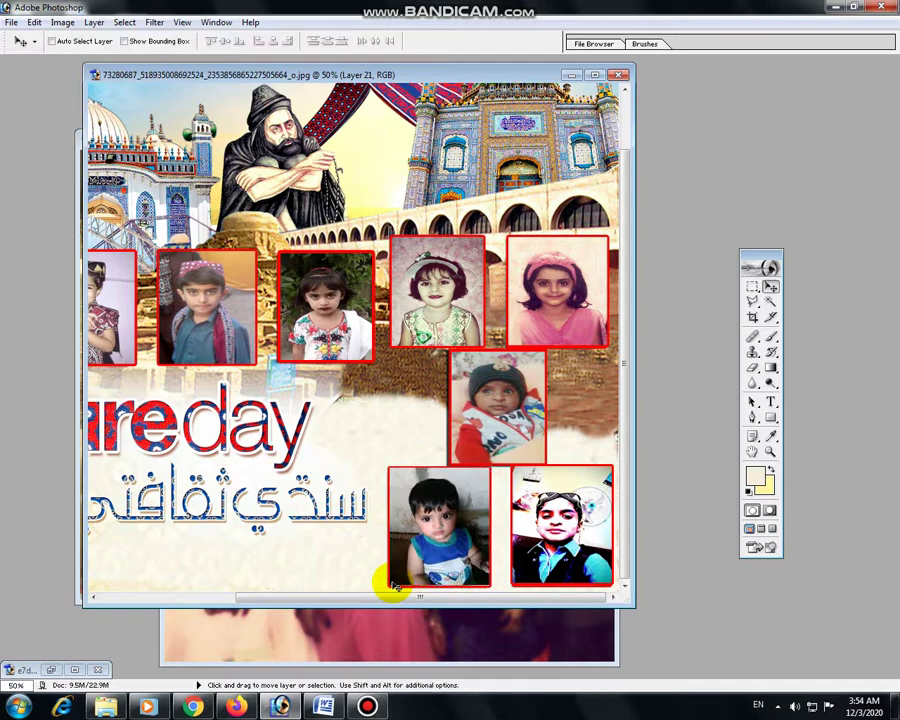
# - Add a red outside Stroke layer style at 100% opacity to the toddler's portrait on Layer 21
pyautogui.click(93, 22)
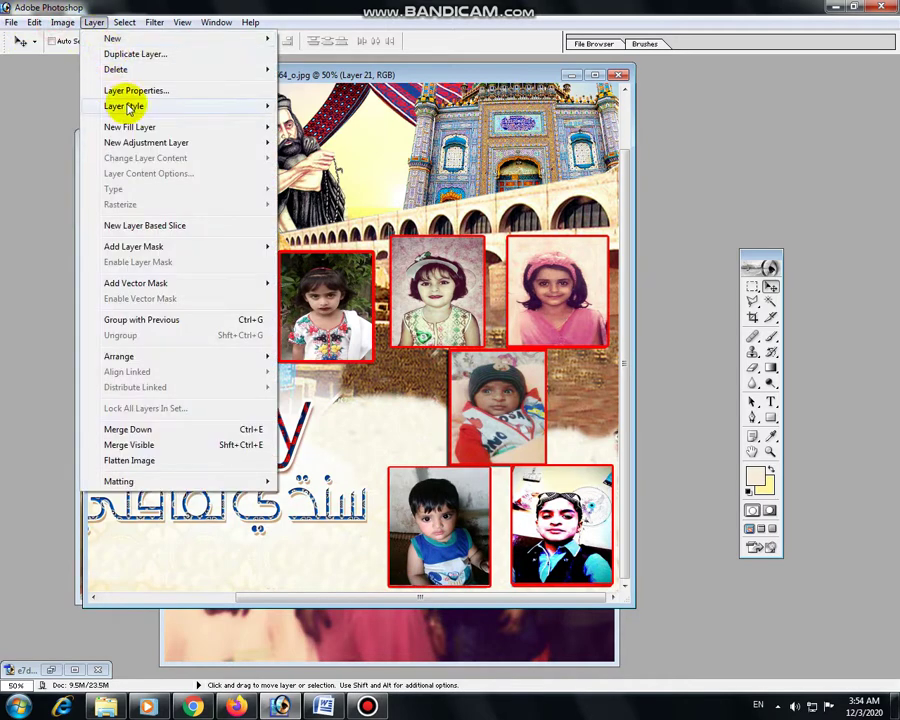
pyautogui.moveTo(130, 108)
pyautogui.click(312, 267)
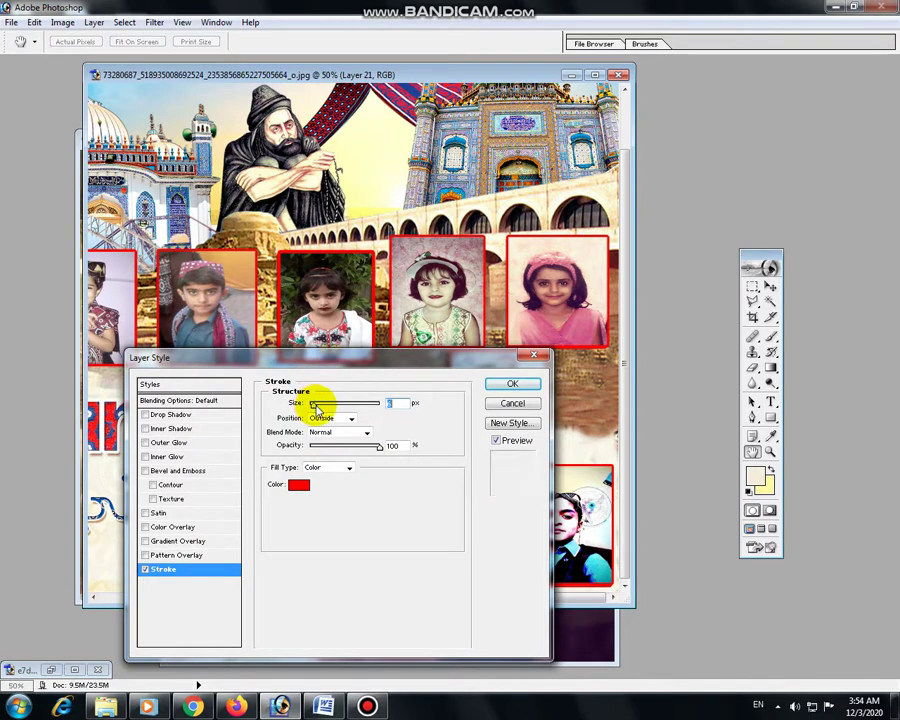
pyautogui.click(512, 384)
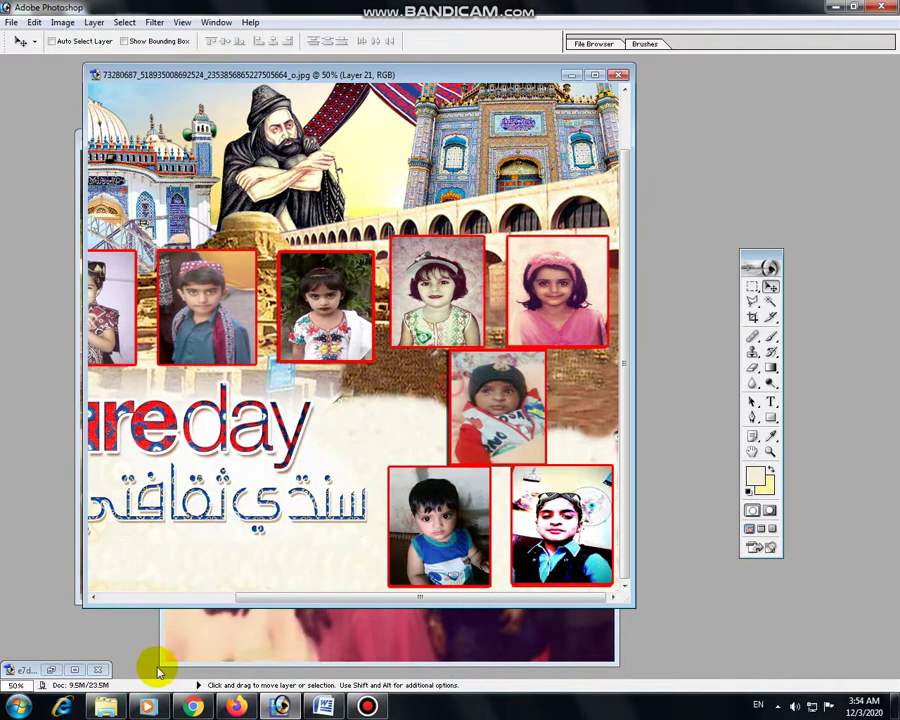
# - Cut the portrait of the girl in the white dress out of the four-children group photo and minimize that photo
pyautogui.click(225, 634)
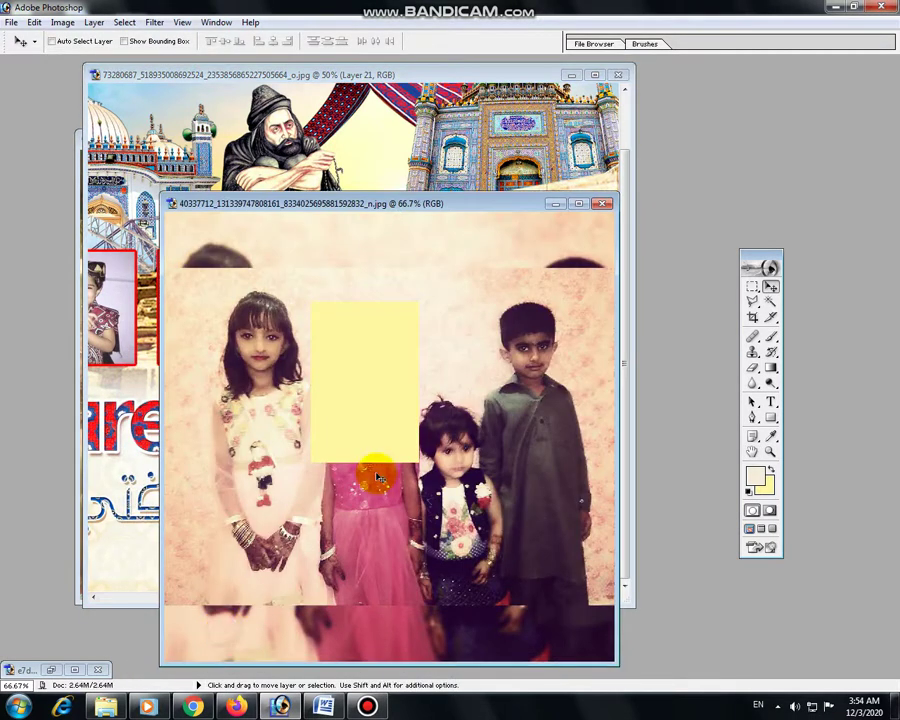
pyautogui.click(751, 287)
pyautogui.moveTo(213, 291); pyautogui.dragTo(314, 431)
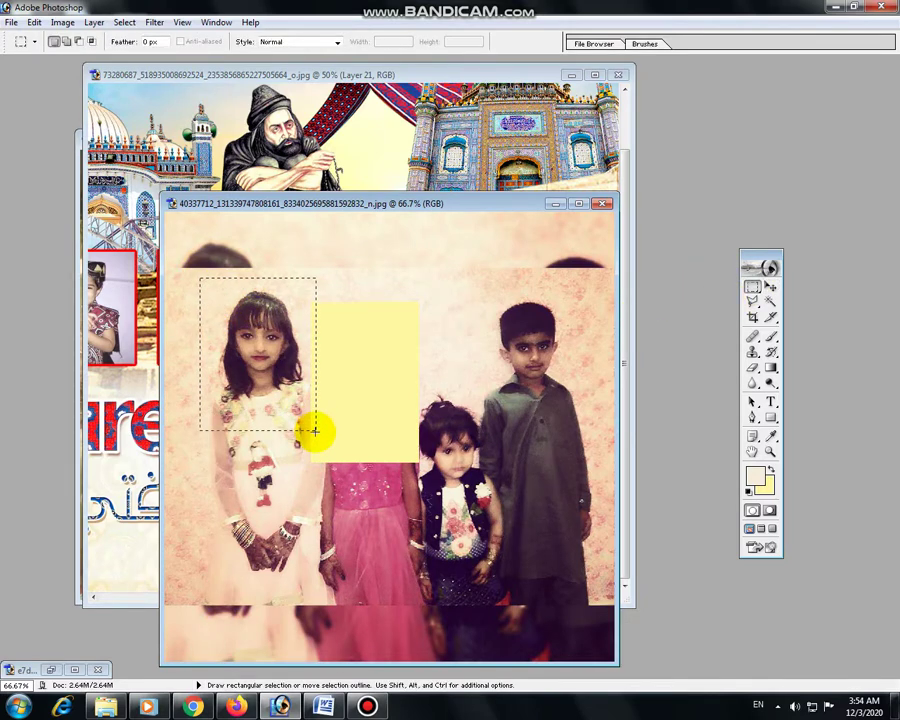
pyautogui.press('Delete')
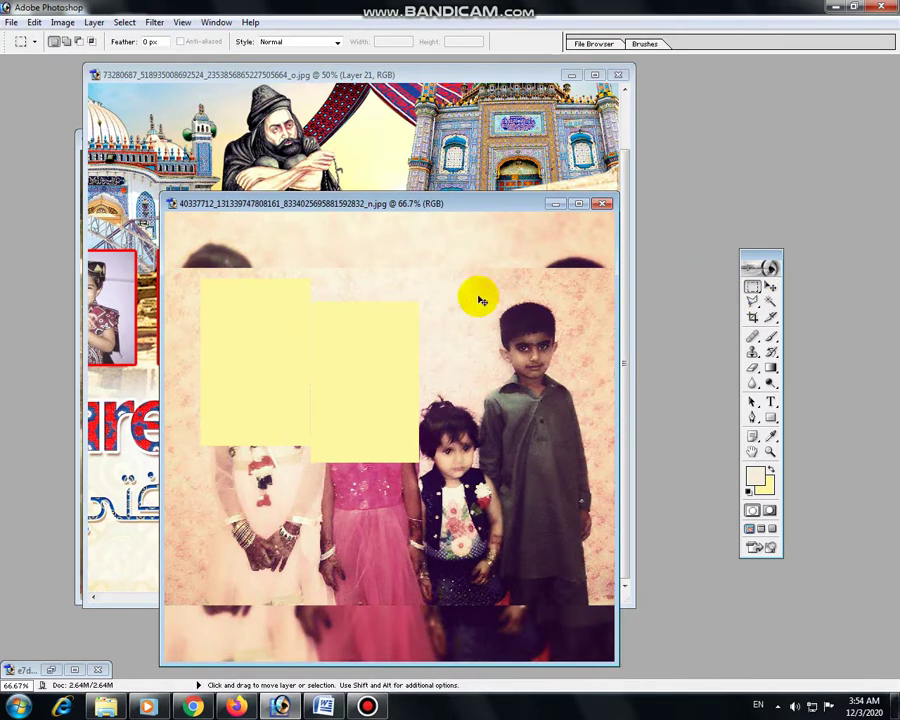
pyautogui.click(555, 203)
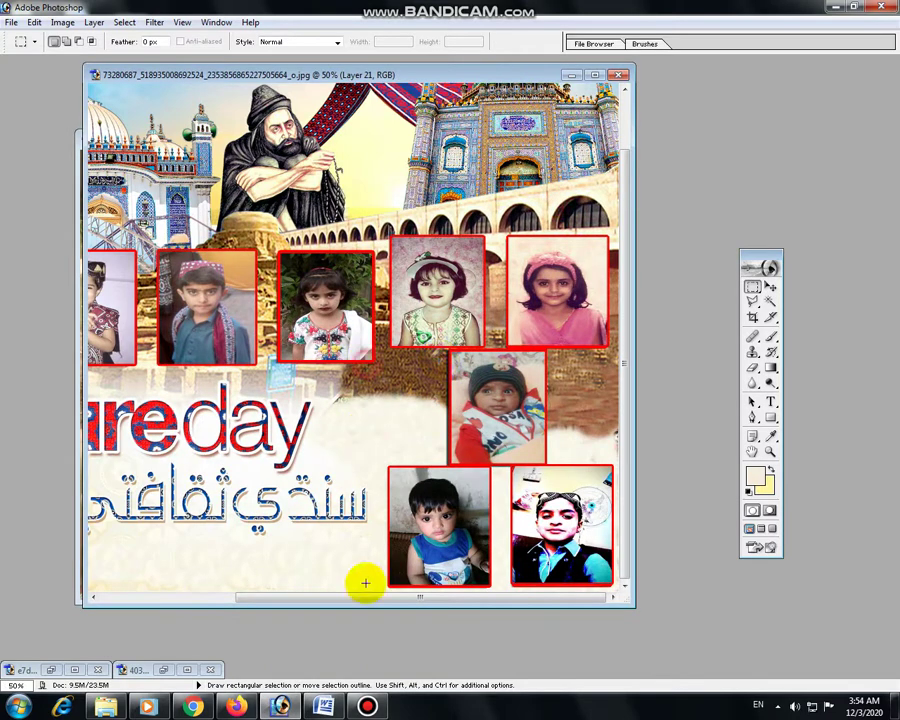
# - Move the girl with the white shawl (Layer 14) over the boy in the red cap in the neighbouring frame and scale her height to 102.6%
pyautogui.moveTo(376, 597); pyautogui.dragTo(340, 602)
pyautogui.moveTo(340, 603); pyautogui.dragTo(297, 598)
pyautogui.click(771, 289)
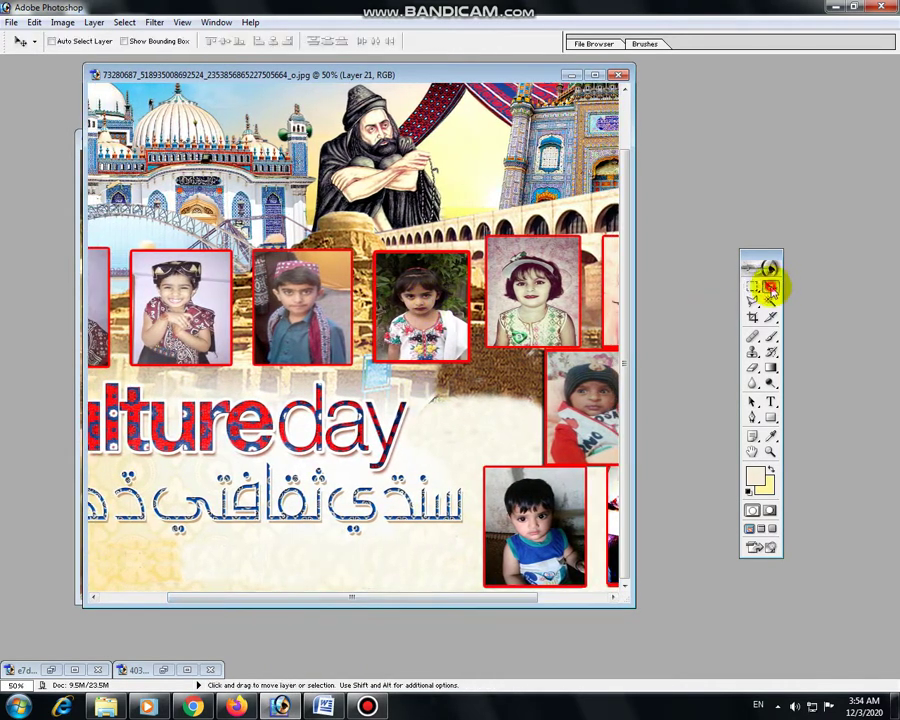
pyautogui.rightClick(440, 305)
pyautogui.click(470, 311)
pyautogui.moveTo(431, 327); pyautogui.dragTo(310, 324)
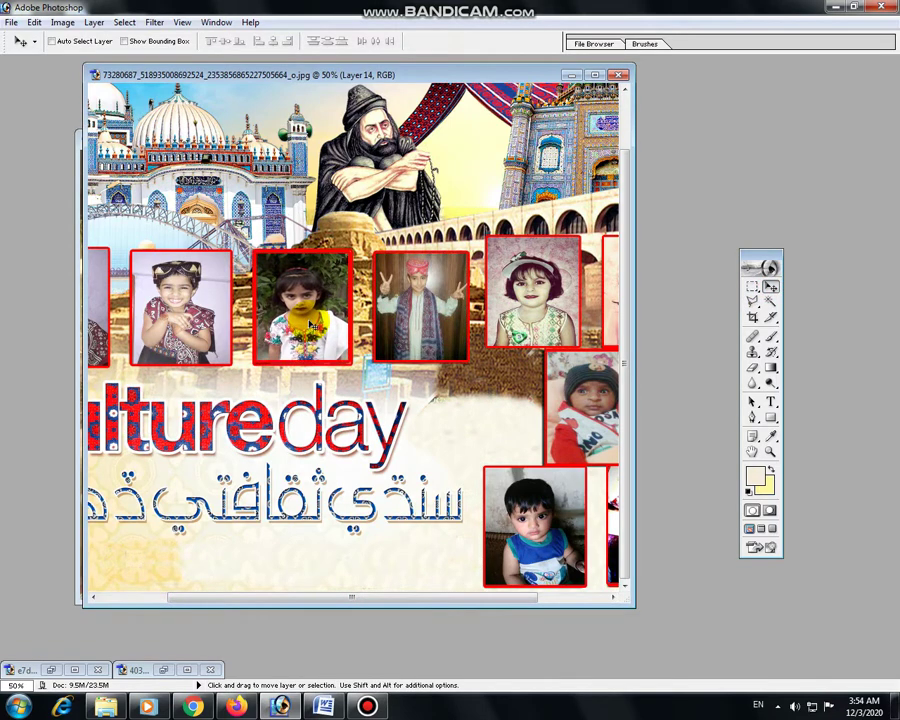
pyautogui.hotkey('ctrl', 't')
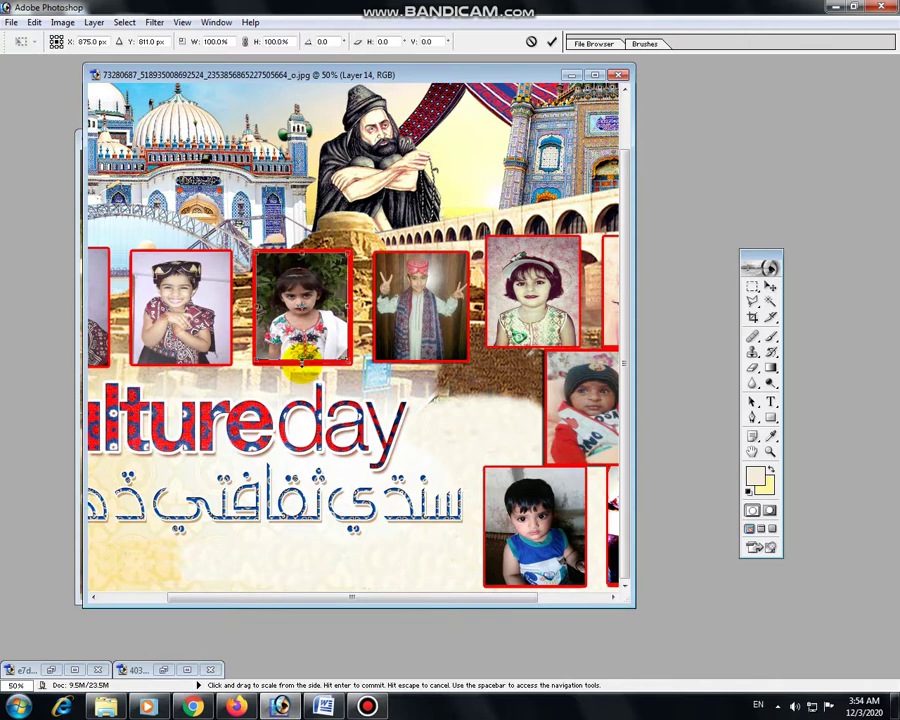
pyautogui.moveTo(301, 363); pyautogui.dragTo(301, 366)
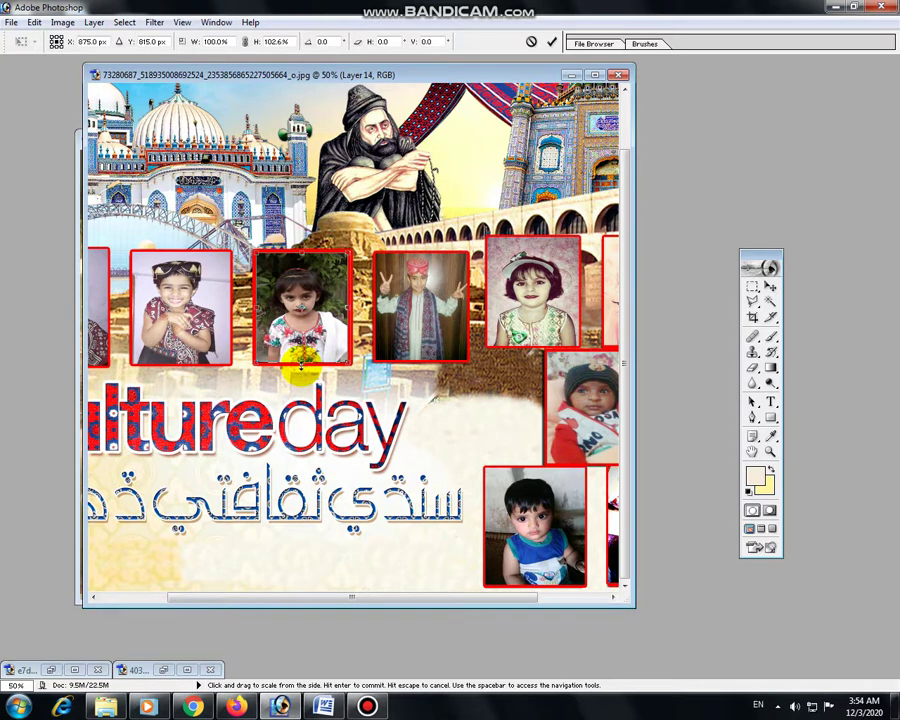
pyautogui.press('Return')
# - Paste the long-haired girl's portrait over the boy making victory signs in the upper row and scale it to about 109.4% by 83.3%
pyautogui.hotkey('ctrl', 'v')
pyautogui.moveTo(368, 376); pyautogui.dragTo(428, 358)
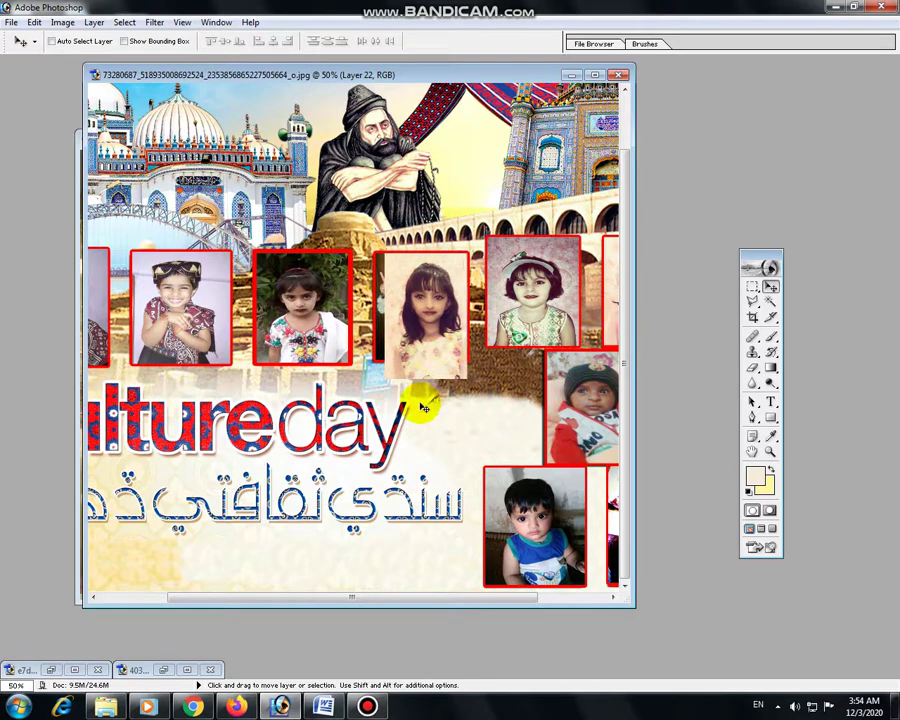
pyautogui.hotkey('ctrl', 't')
pyautogui.moveTo(376, 378); pyautogui.dragTo(375, 365)
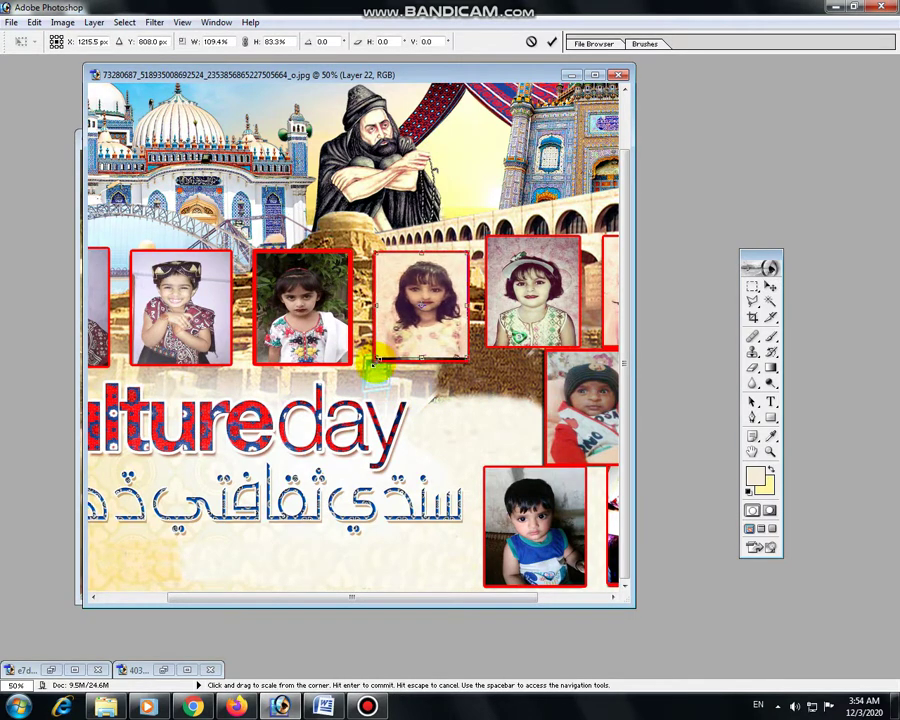
pyautogui.press('Return')
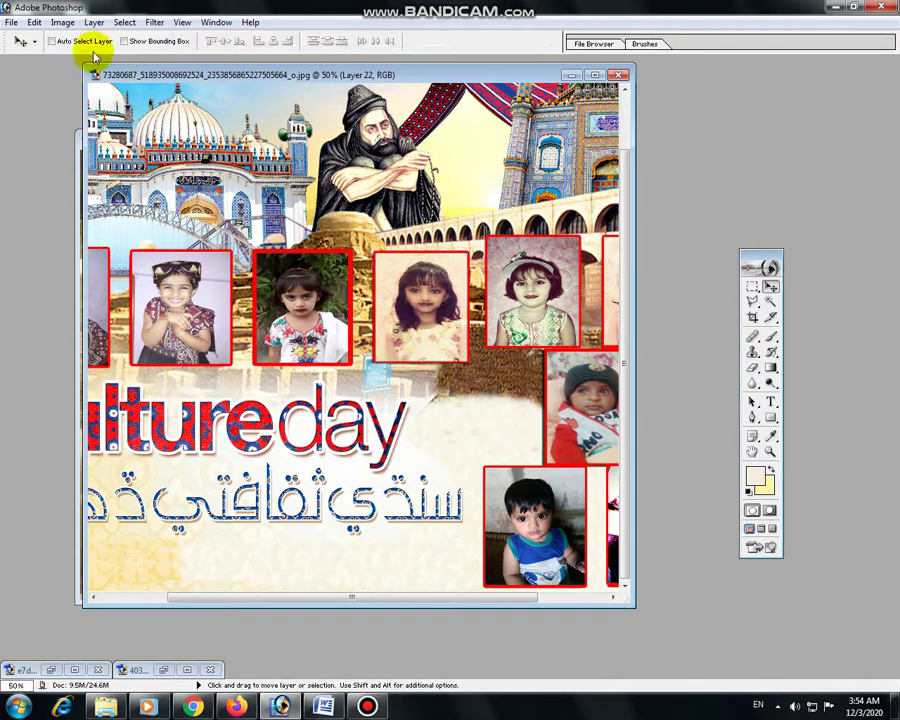
# - Add a red outside Stroke layer style at 100% opacity to the long-haired girl's portrait on Layer 22
pyautogui.click(94, 22)
pyautogui.moveTo(135, 106)
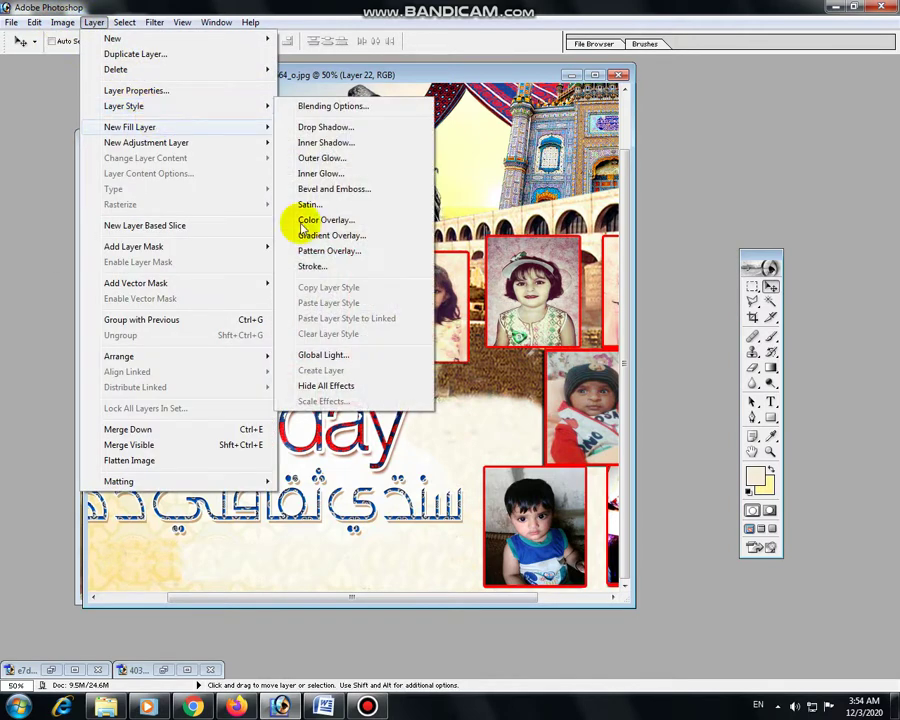
pyautogui.click(328, 261)
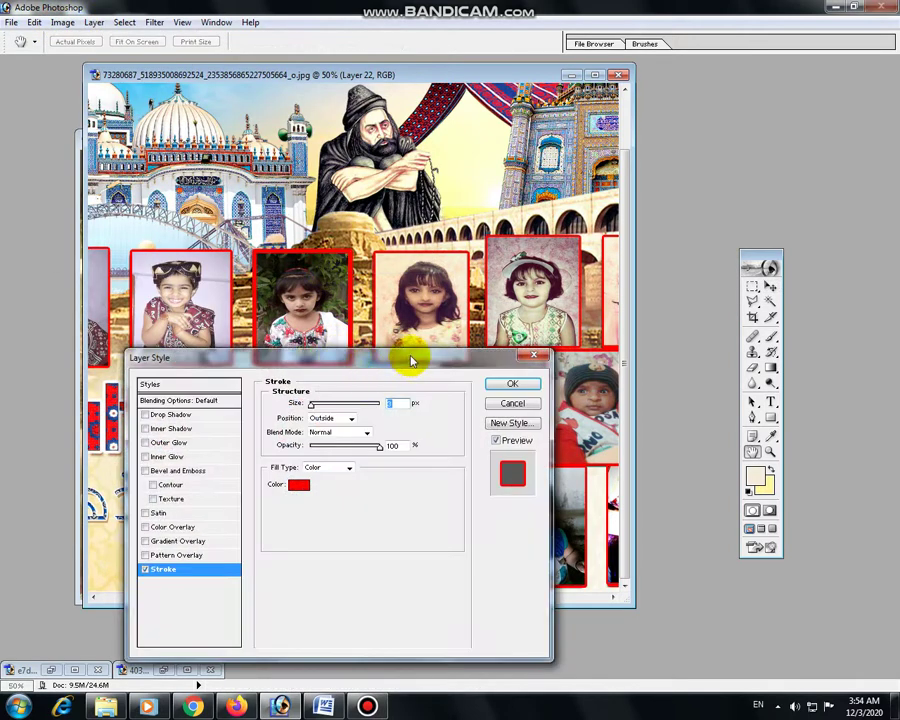
pyautogui.moveTo(406, 356); pyautogui.dragTo(400, 420)
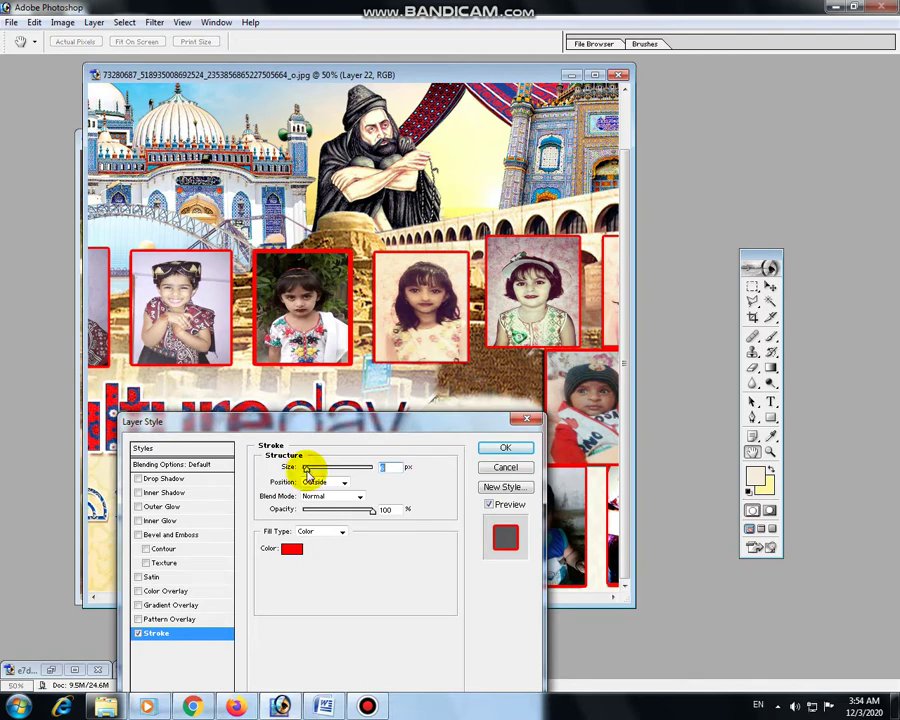
pyautogui.click(498, 449)
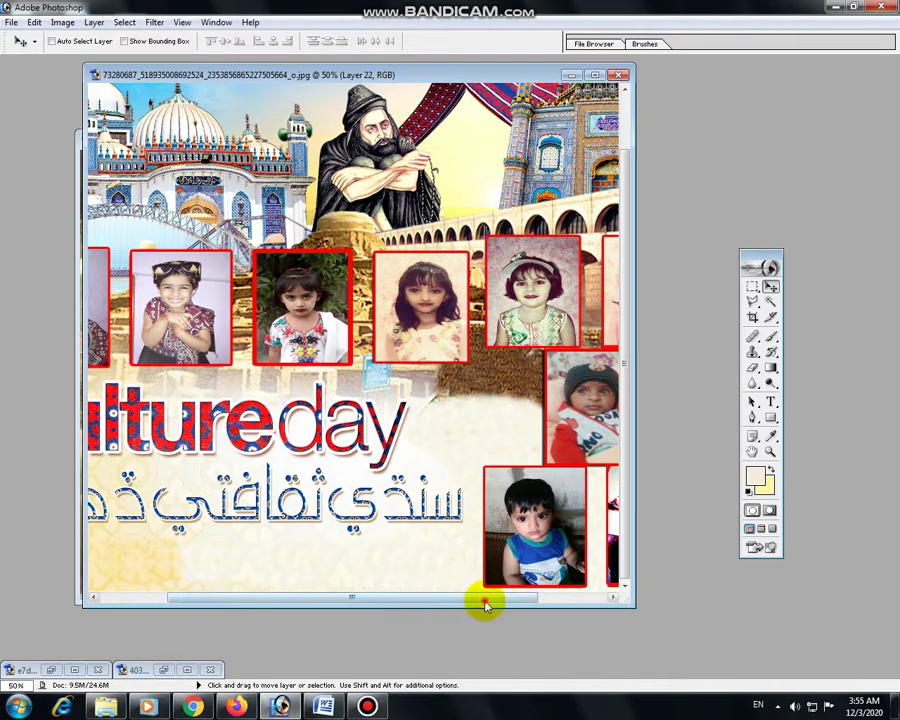
# - Restore the minimized group photo and close it without saving the changes
pyautogui.moveTo(484, 599); pyautogui.dragTo(528, 604)
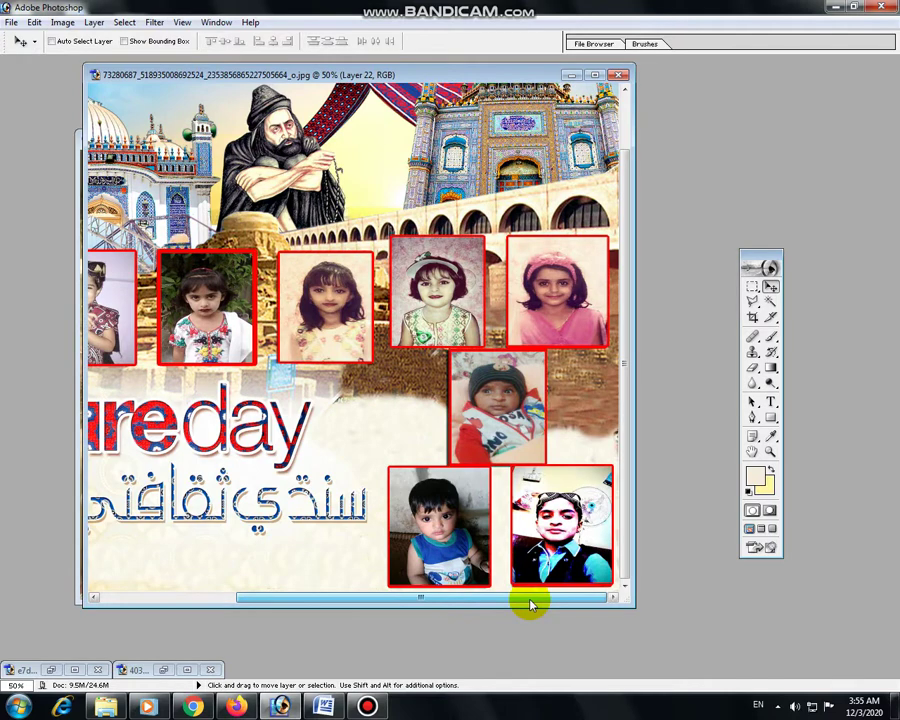
pyautogui.click(164, 669)
pyautogui.click(602, 203)
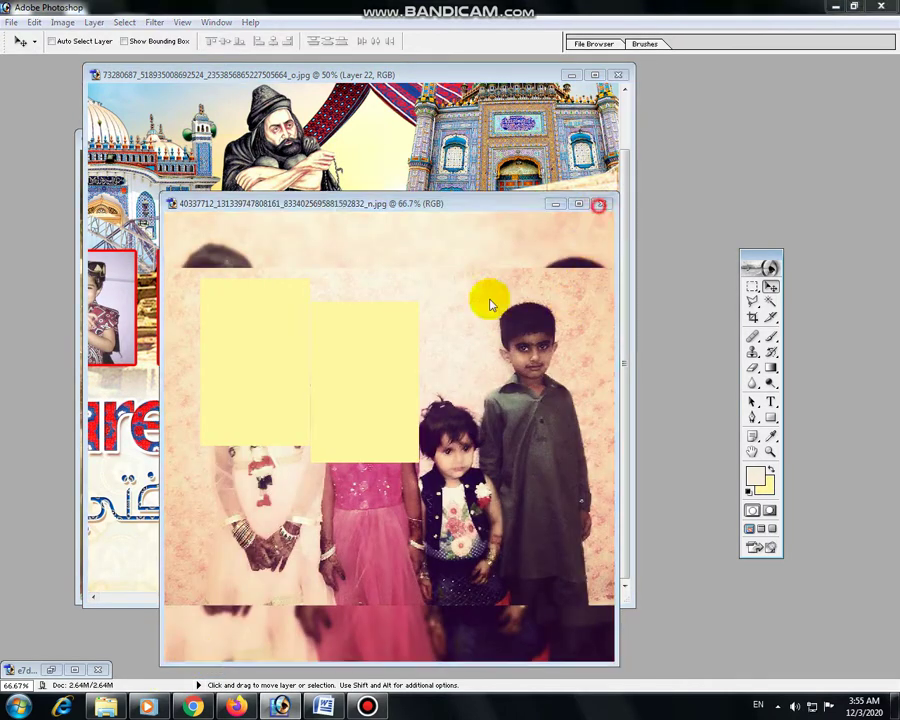
pyautogui.click(448, 271)
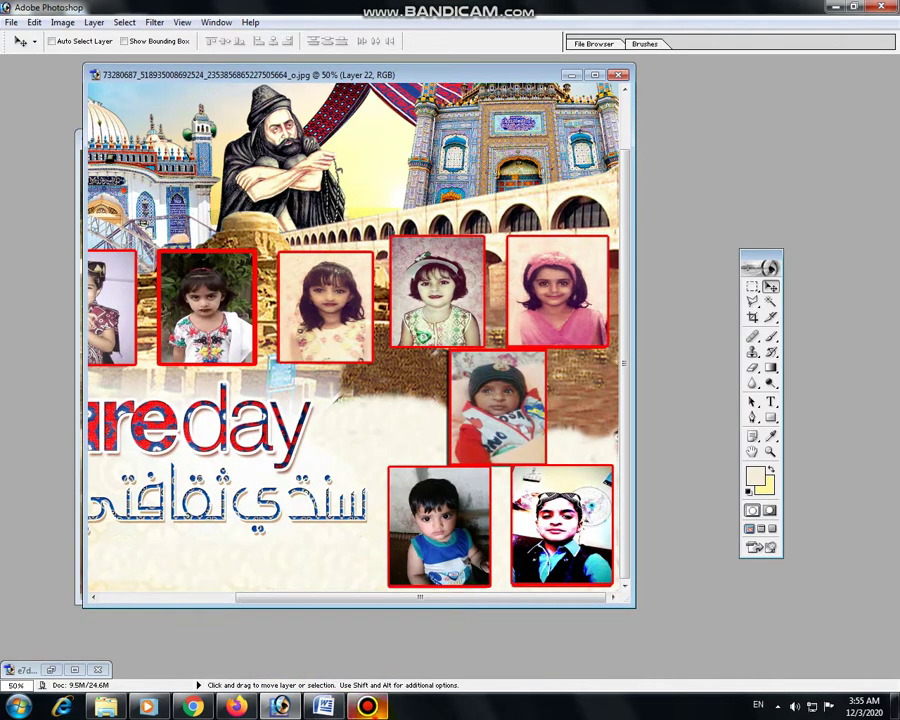
pyautogui.click(367, 706)
pyautogui.click(691, 633)
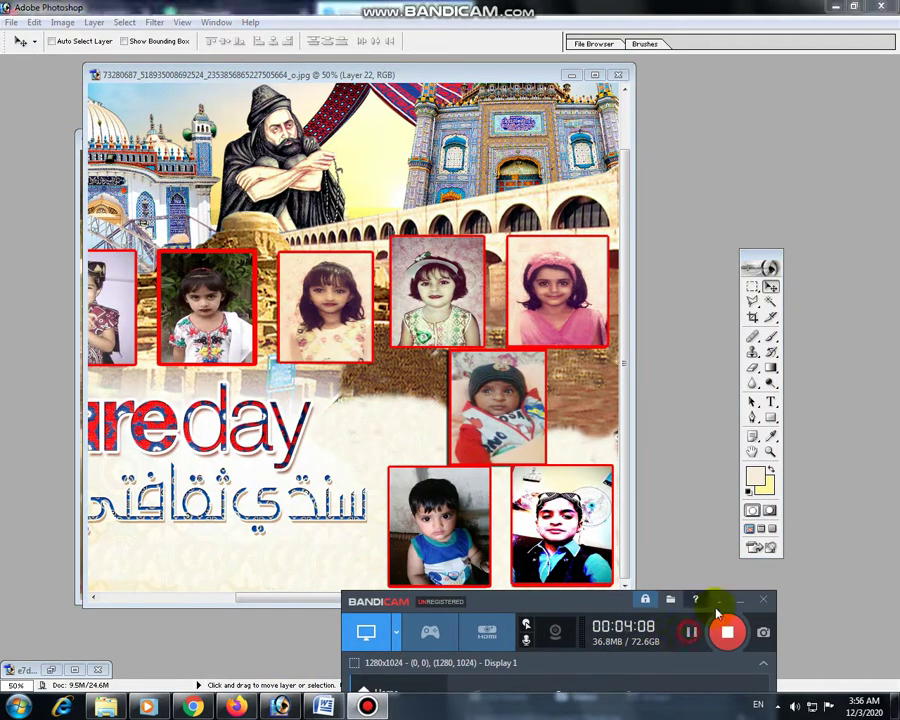
pyautogui.click(738, 603)
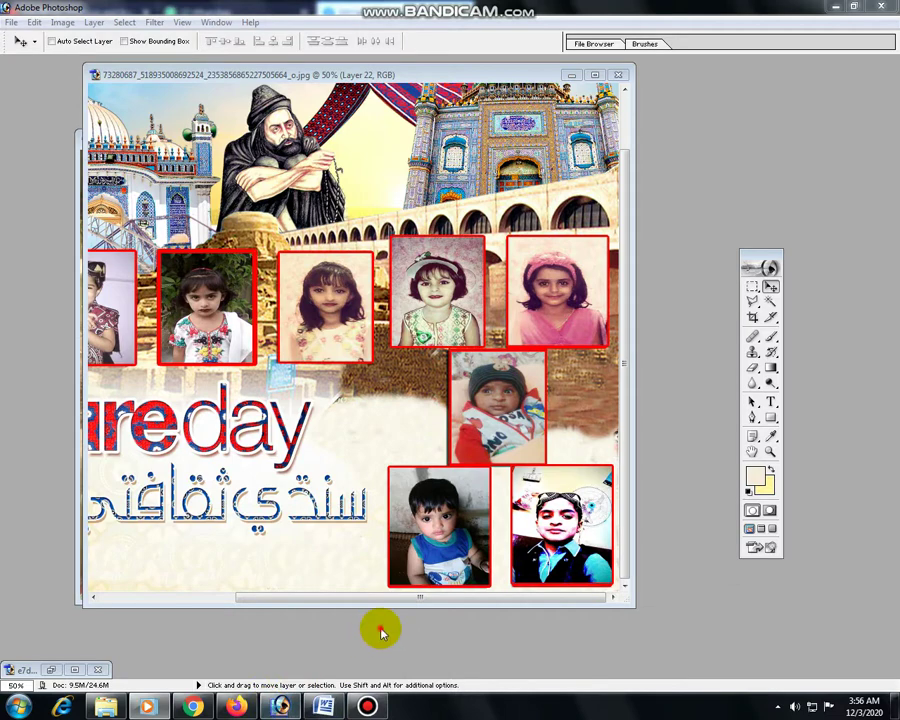
# - Open the photo of the baby with the flower headband from the Desktop and cut out the baby's head and upper body
pyautogui.doubleClick(380, 627)
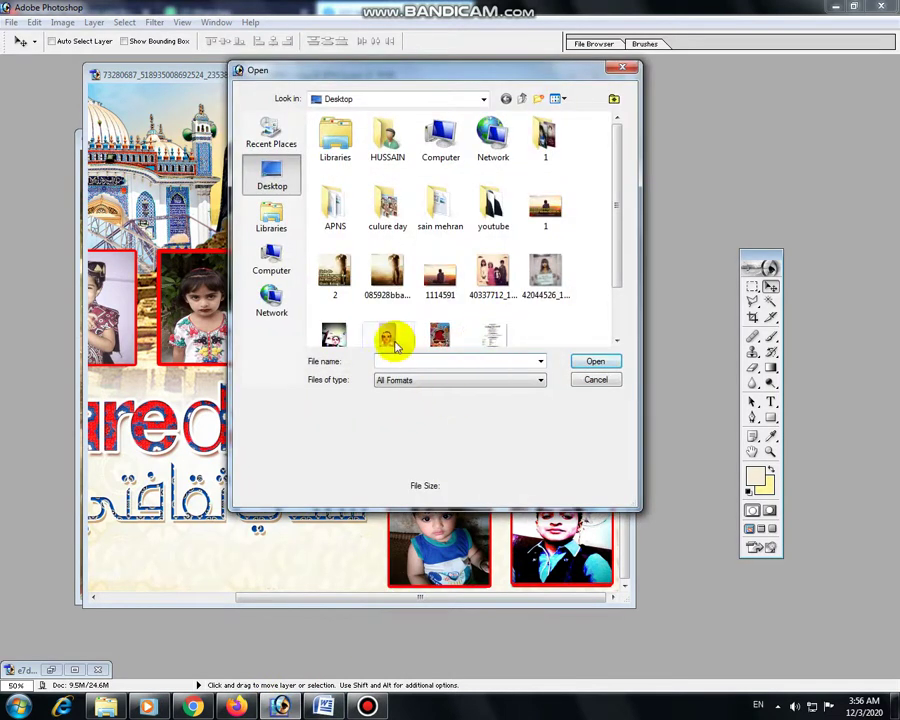
pyautogui.click(392, 340)
pyautogui.doubleClick(395, 343)
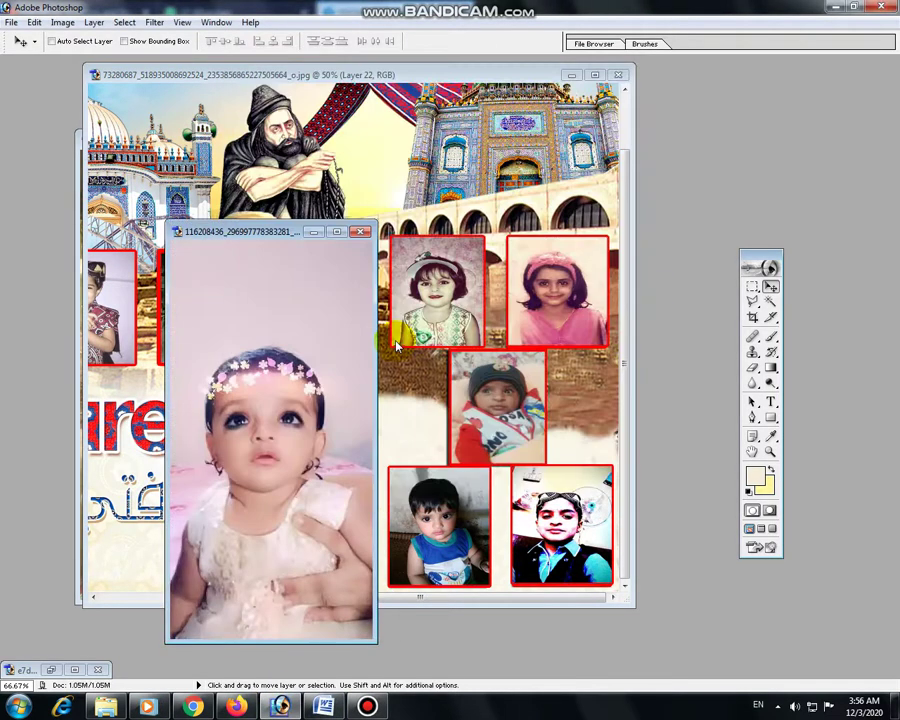
pyautogui.click(752, 287)
pyautogui.moveTo(177, 304); pyautogui.dragTo(358, 550)
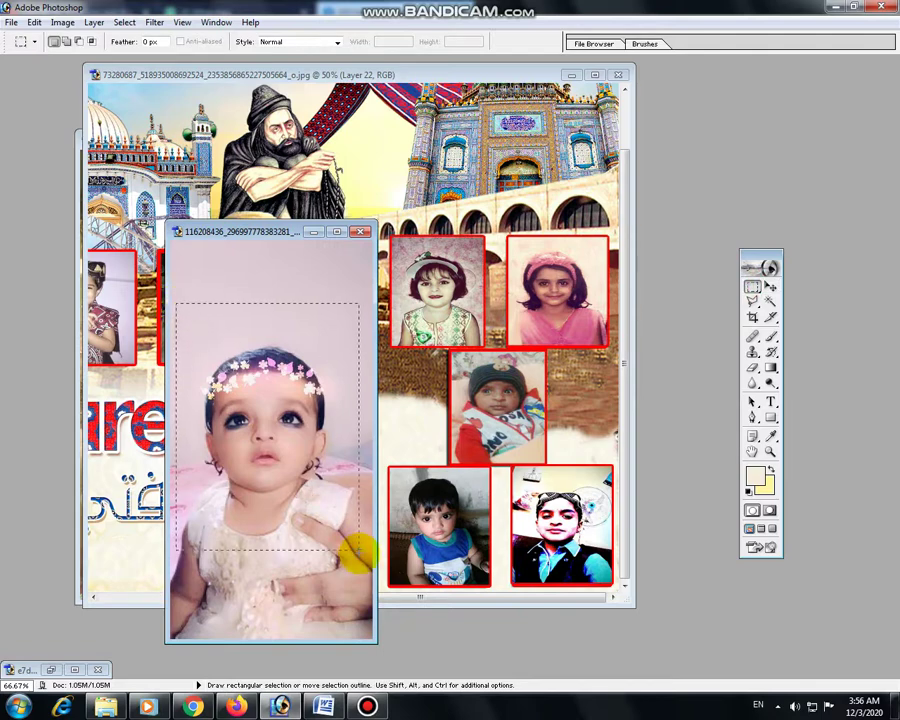
pyautogui.press('Delete')
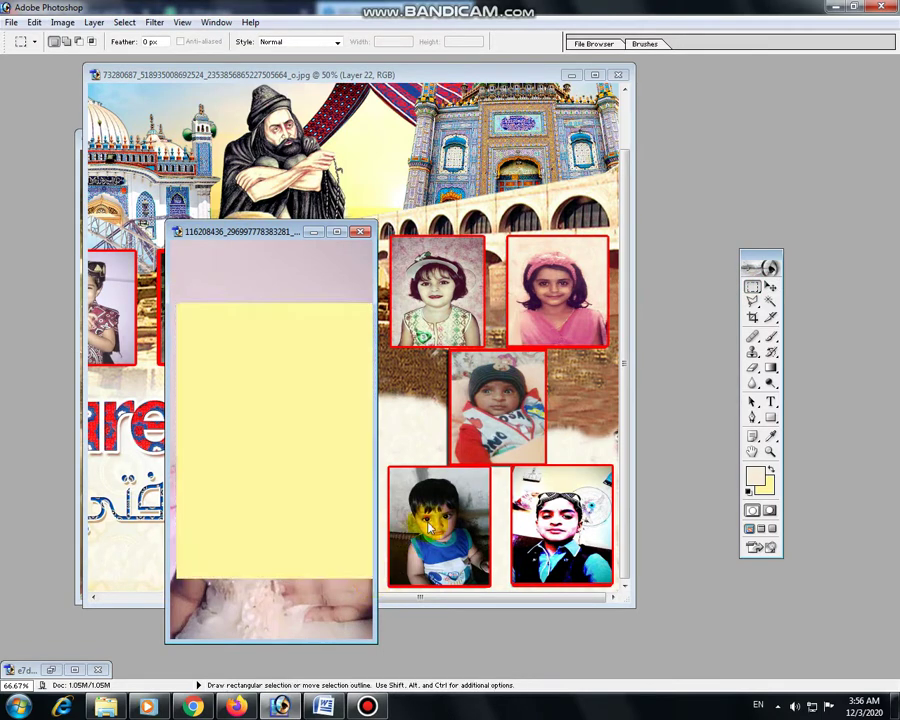
# - Paste the baby's portrait into the collage over the child in the dark knitted cap and scale it to about 62.7% by 53.8%
pyautogui.click(428, 522)
pyautogui.hotkey('ctrl', 'v')
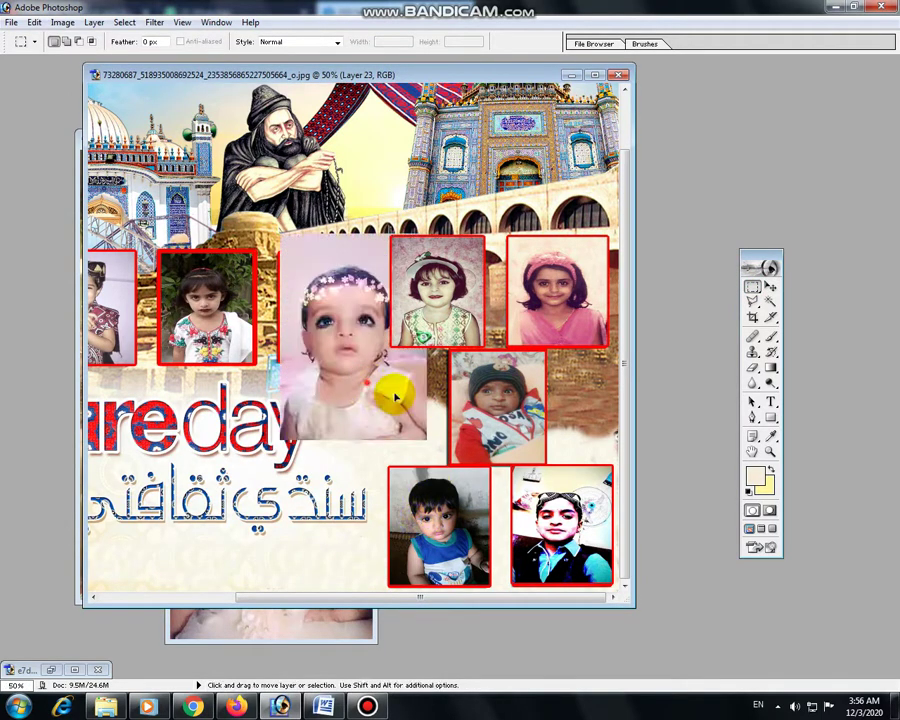
pyautogui.moveTo(402, 376); pyautogui.dragTo(489, 408)
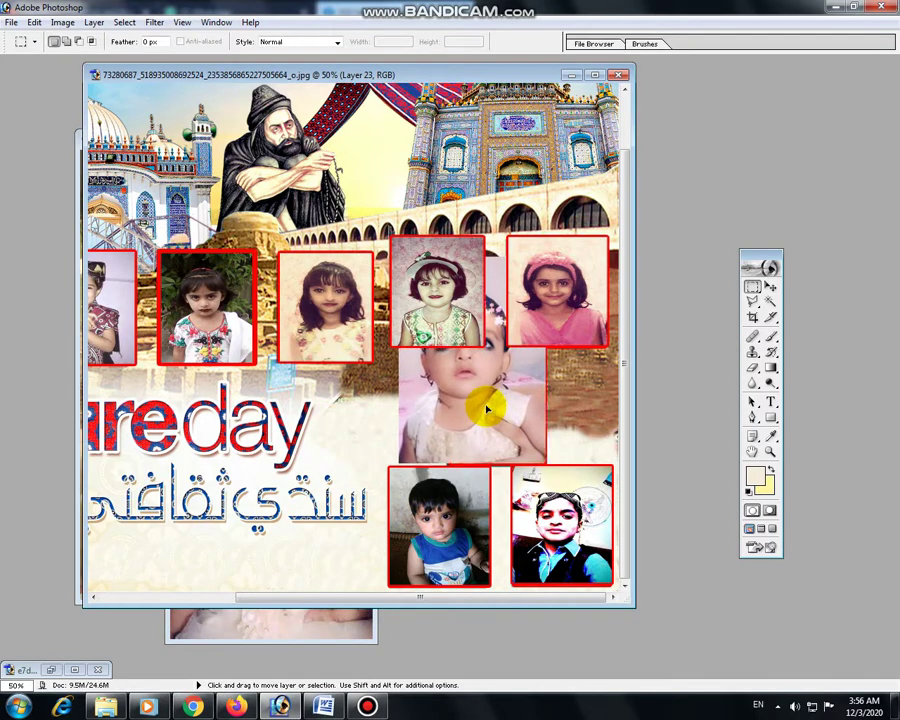
pyautogui.hotkey('ctrl', 't')
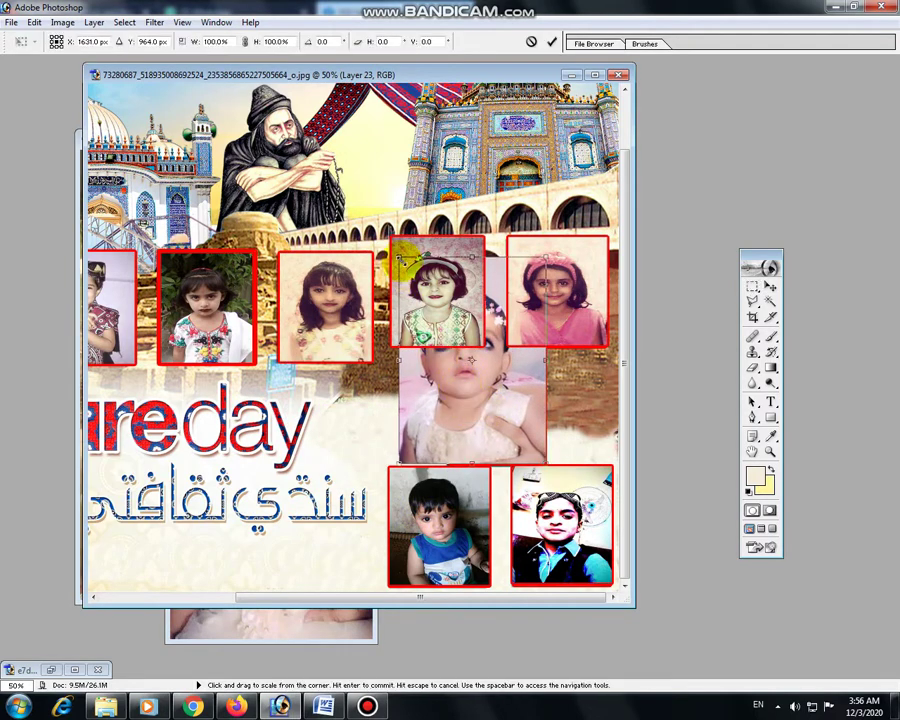
pyautogui.moveTo(399, 349); pyautogui.dragTo(461, 364)
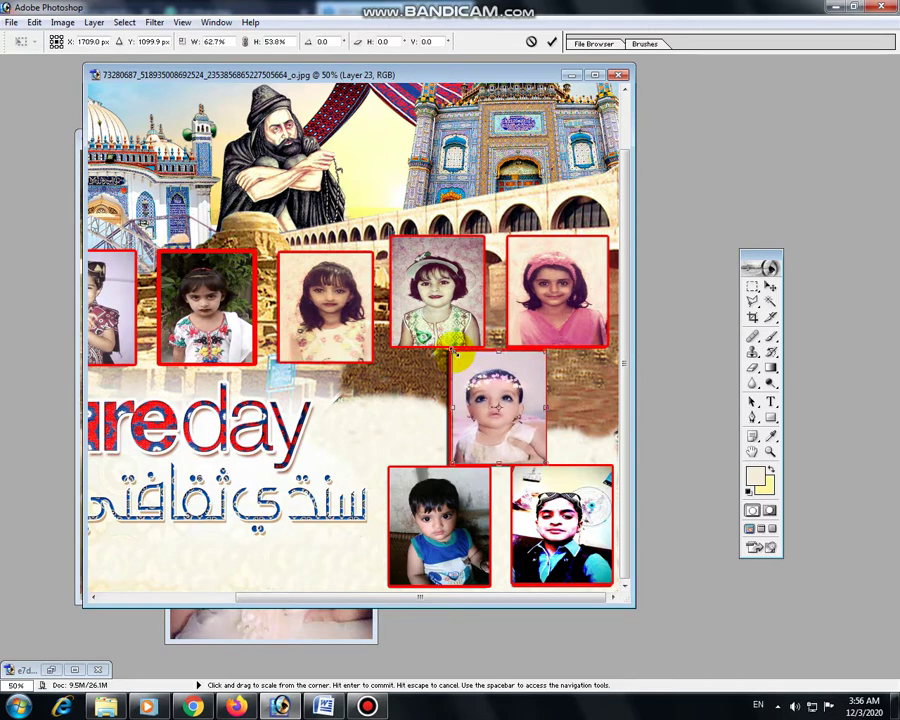
pyautogui.press('Return')
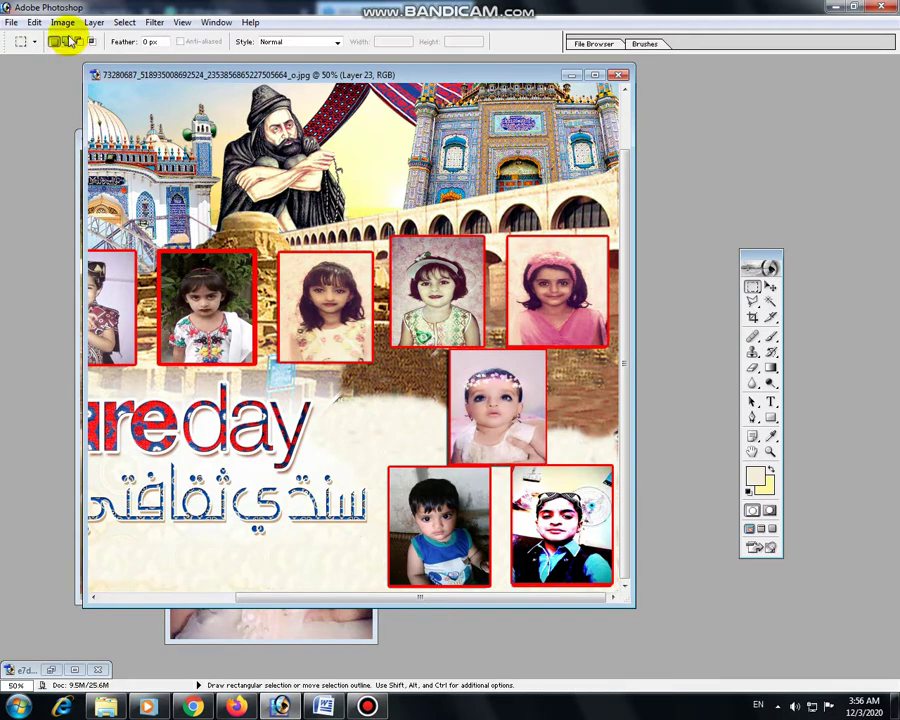
# - Add a red outside Stroke layer style at 100% opacity to the baby's portrait on Layer 23
pyautogui.click(62, 22)
pyautogui.moveTo(140, 109)
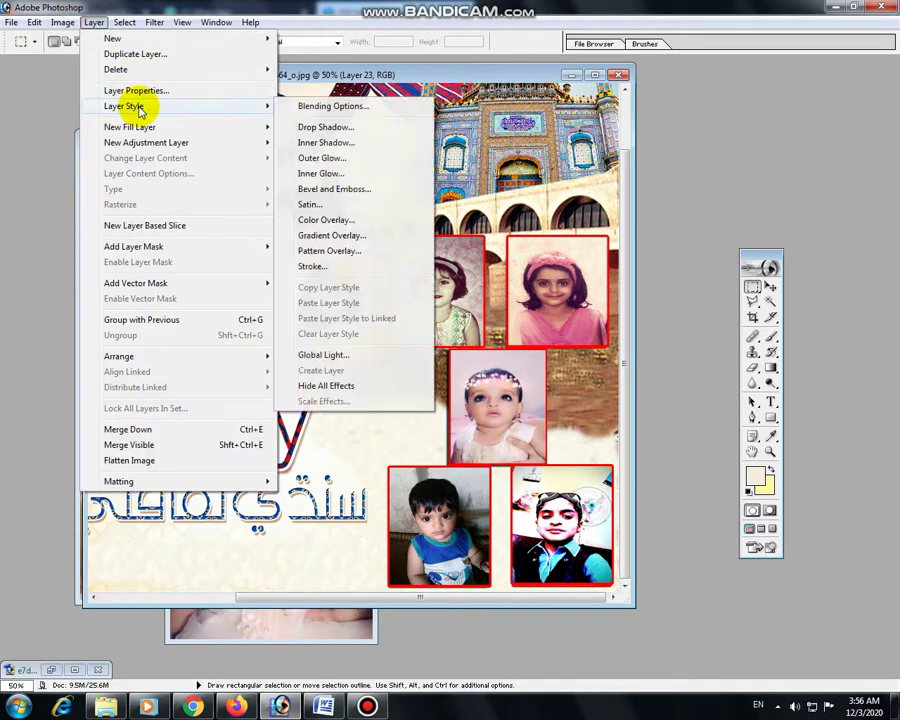
pyautogui.click(300, 266)
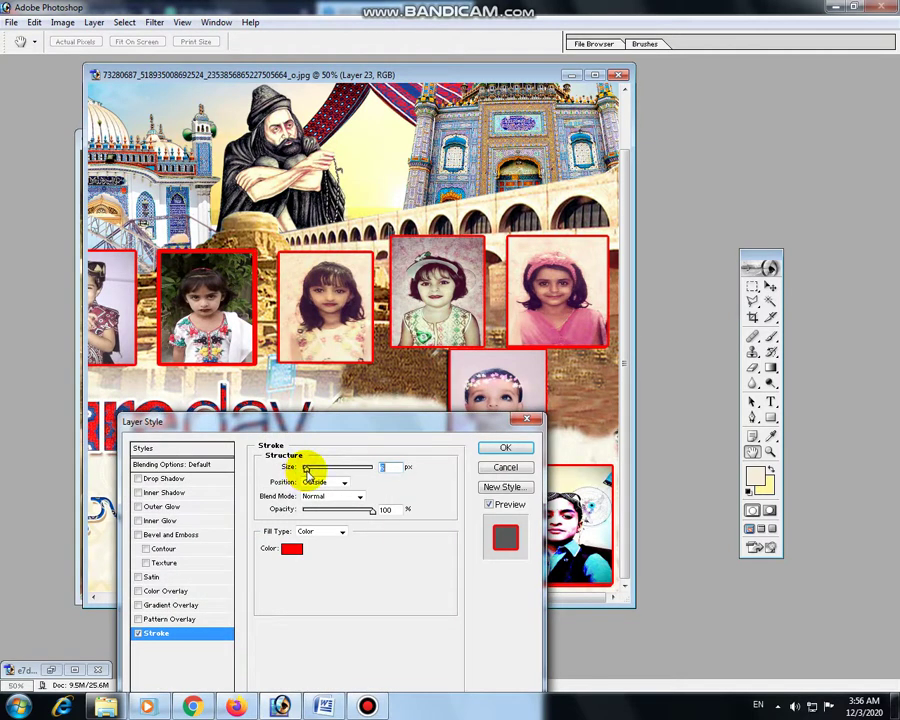
pyautogui.click(492, 449)
pyautogui.click(412, 430)
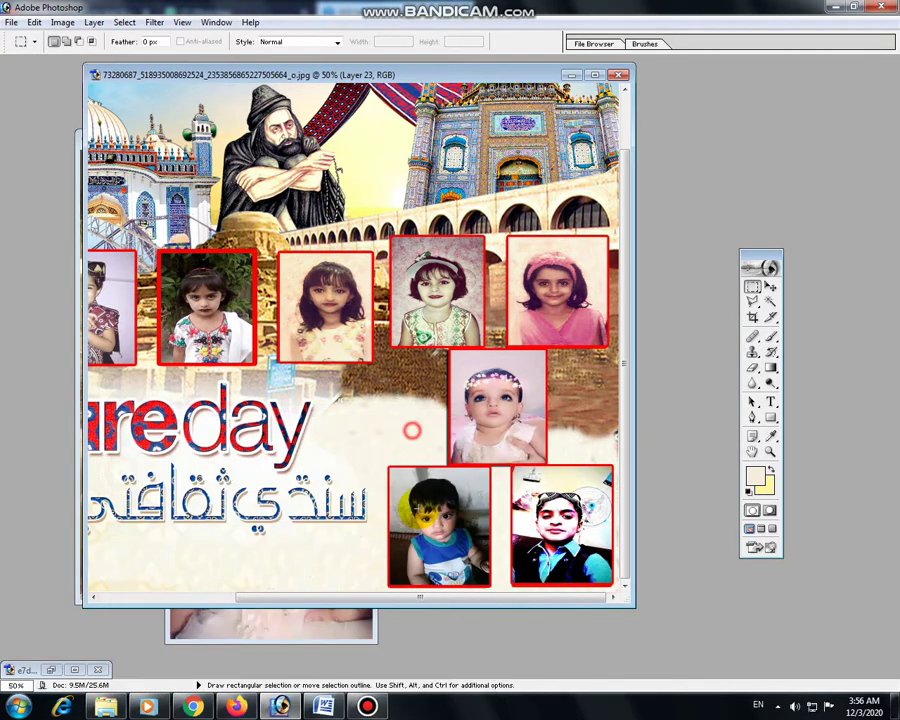
# - Save a JPEG copy of the collage over final2 in the culure day folder at Medium quality 5
pyautogui.hotkey('ctrl', 'shift', 's')
pyautogui.click(459, 340)
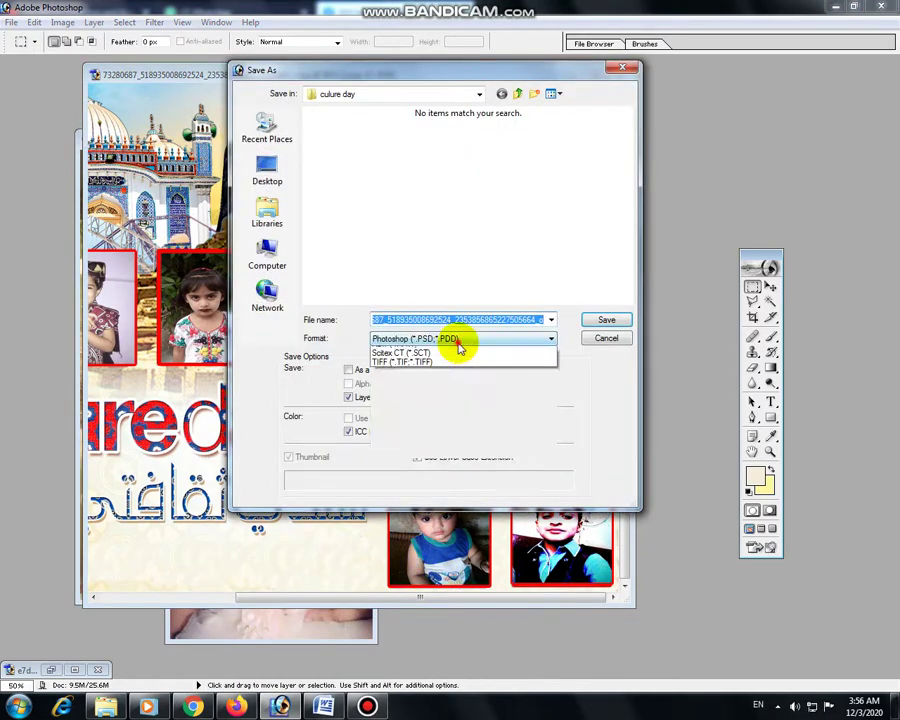
pyautogui.click(446, 402)
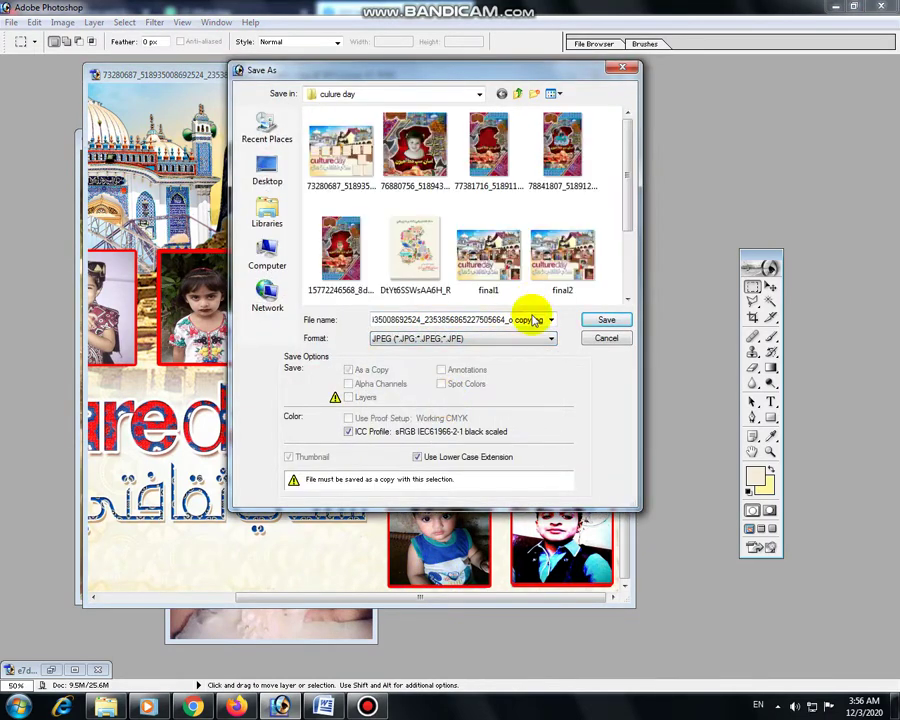
pyautogui.moveTo(632, 205); pyautogui.dragTo(628, 247)
pyautogui.click(562, 170)
pyautogui.click(607, 320)
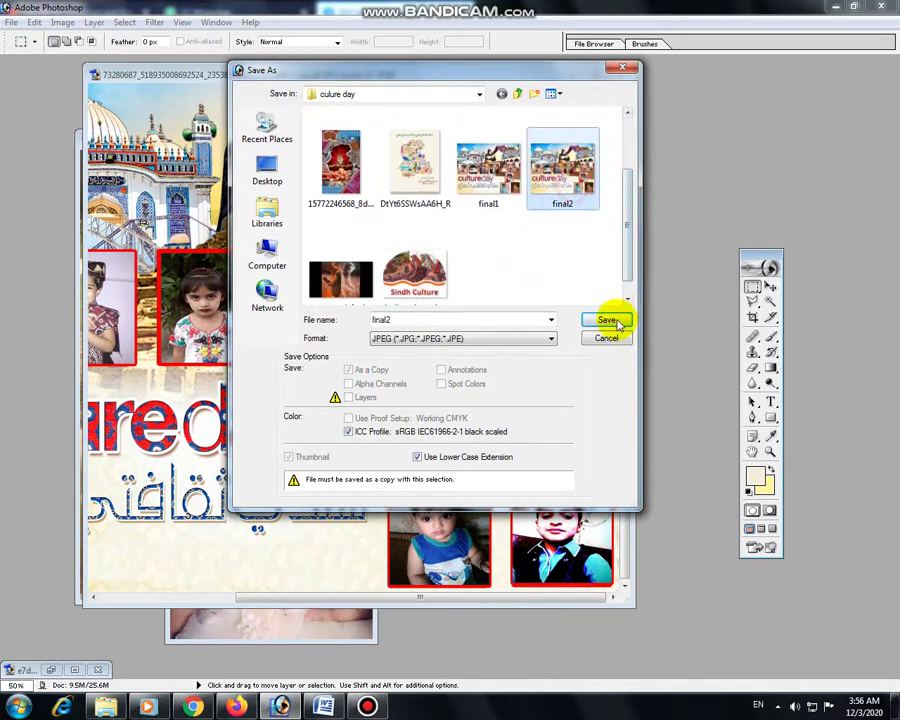
pyautogui.click(426, 264)
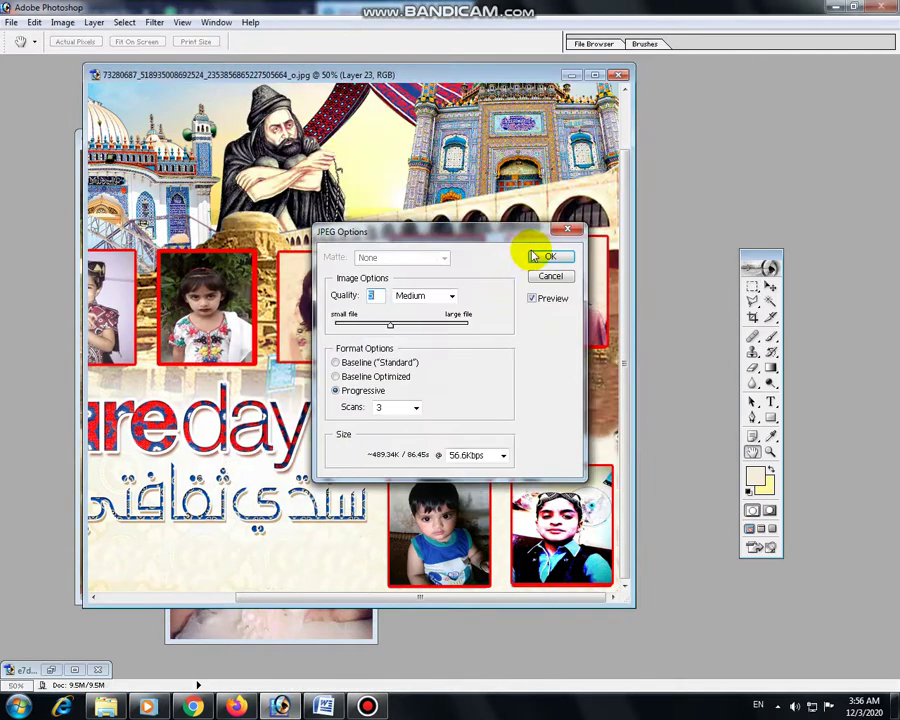
pyautogui.click(541, 258)
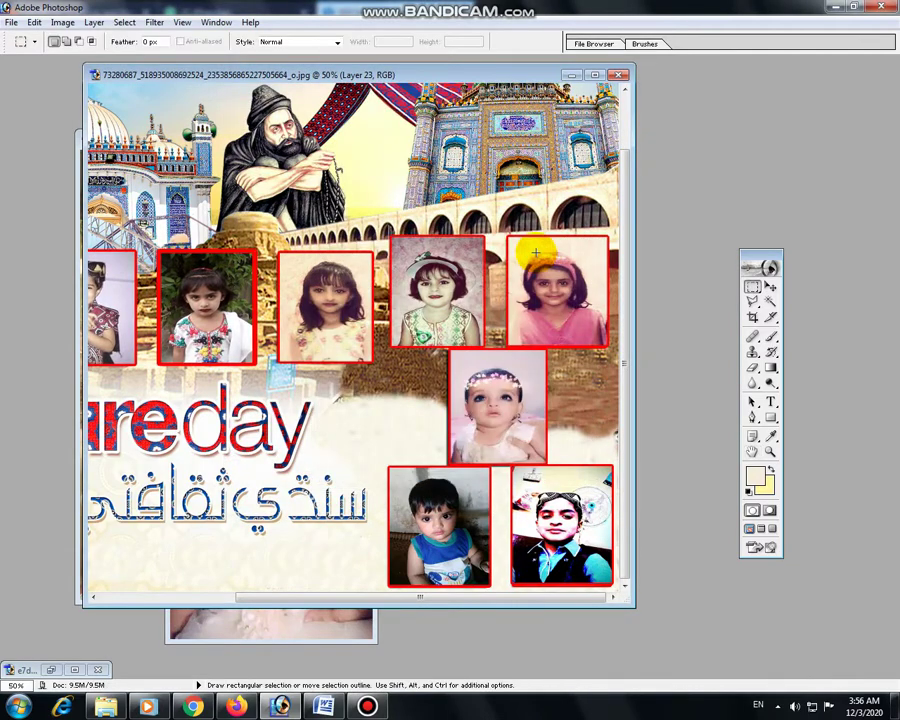
# - Close the collage document and both source photos without saving their changes
pyautogui.click(619, 77)
pyautogui.click(451, 270)
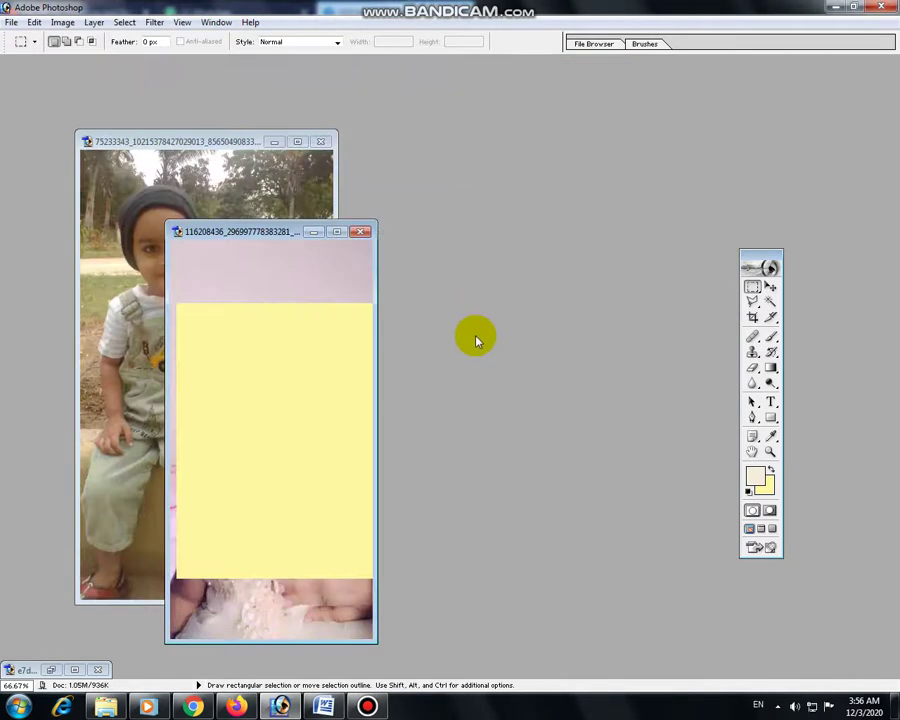
pyautogui.click(361, 232)
pyautogui.click(447, 270)
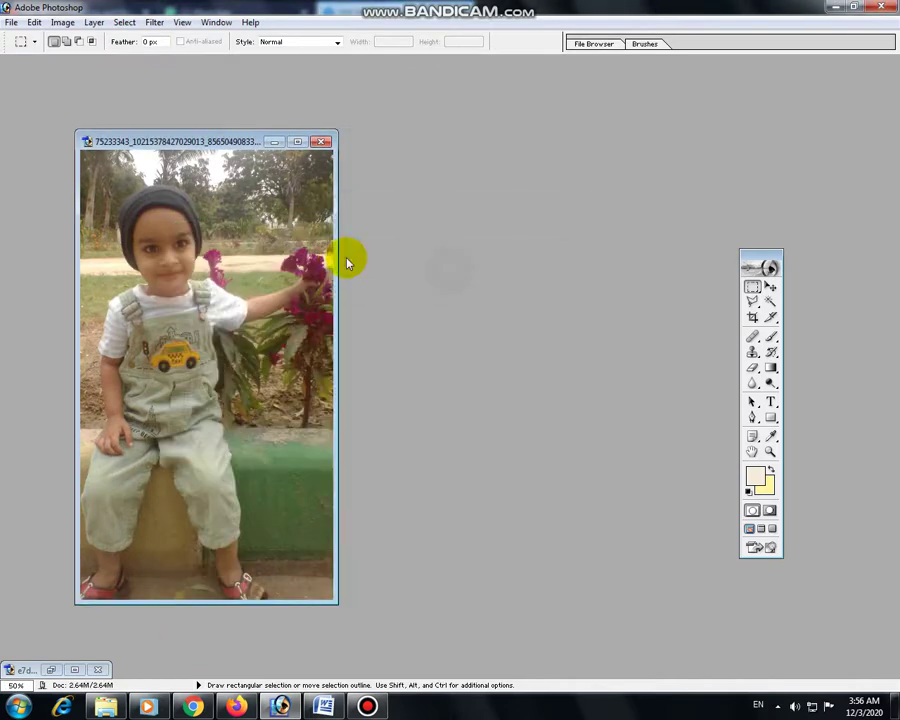
pyautogui.click(321, 141)
# - Open the final1 and final2 collage images together from the culure day folder
pyautogui.doubleClick(469, 368)
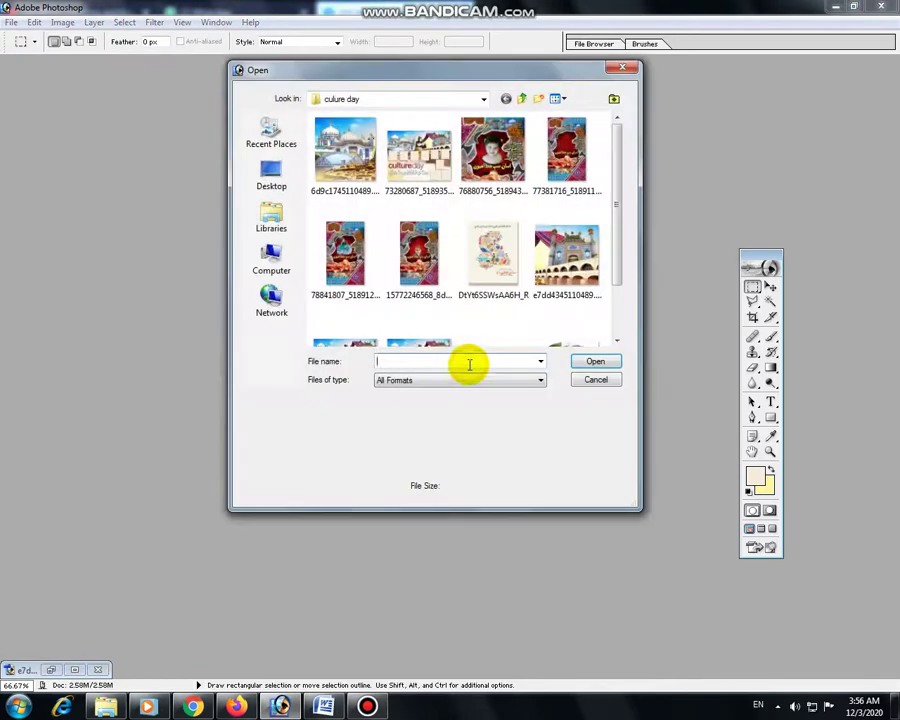
pyautogui.click(615, 226)
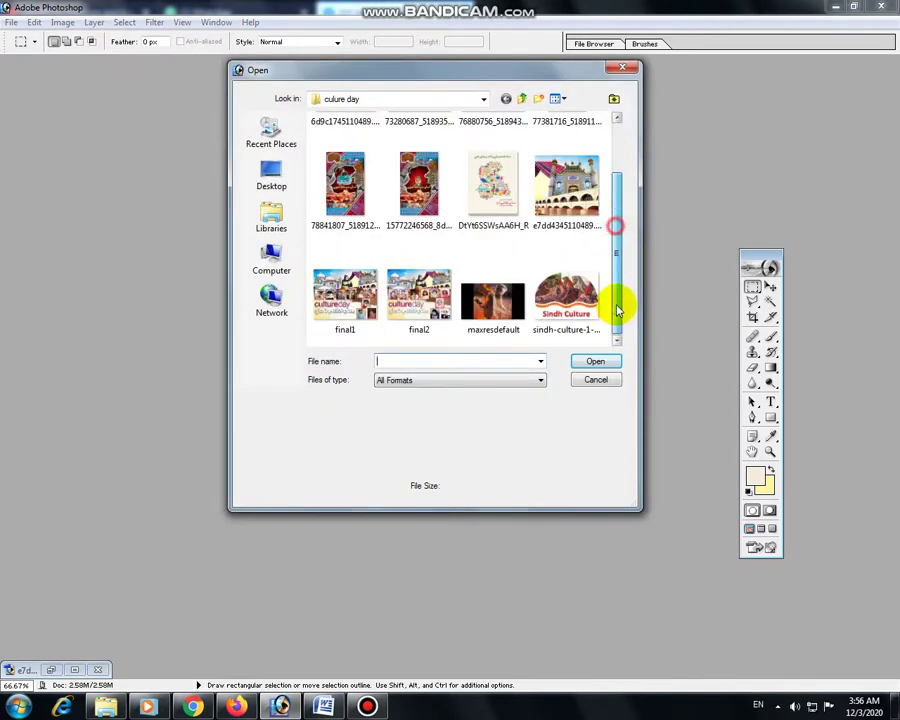
pyautogui.click(438, 313)
pyautogui.keyDown('ctrl'); pyautogui.click(368, 311); pyautogui.keyUp('ctrl')
pyautogui.press('Return')
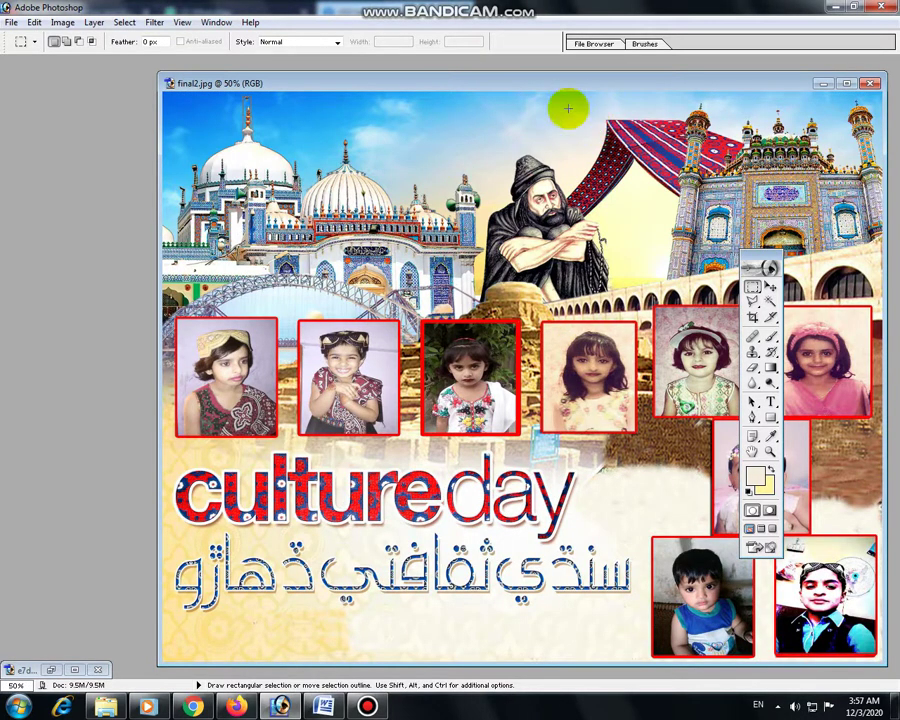
# - Move the final2 window and the toolbox aside and bring final1.jpg to the front to view the portraits
pyautogui.moveTo(565, 86); pyautogui.dragTo(243, 114)
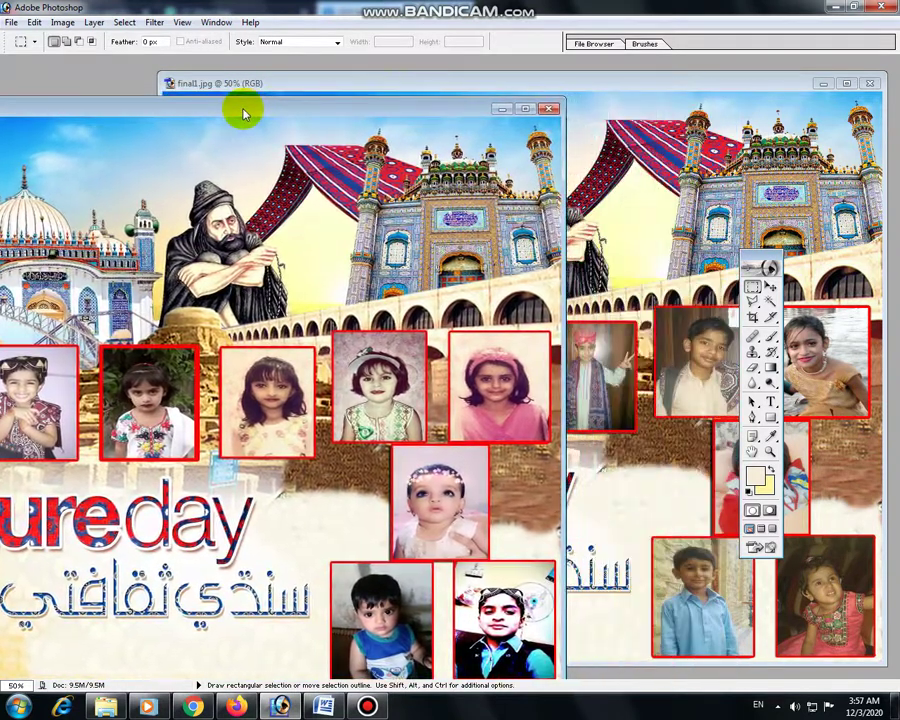
pyautogui.moveTo(767, 260); pyautogui.dragTo(640, 236)
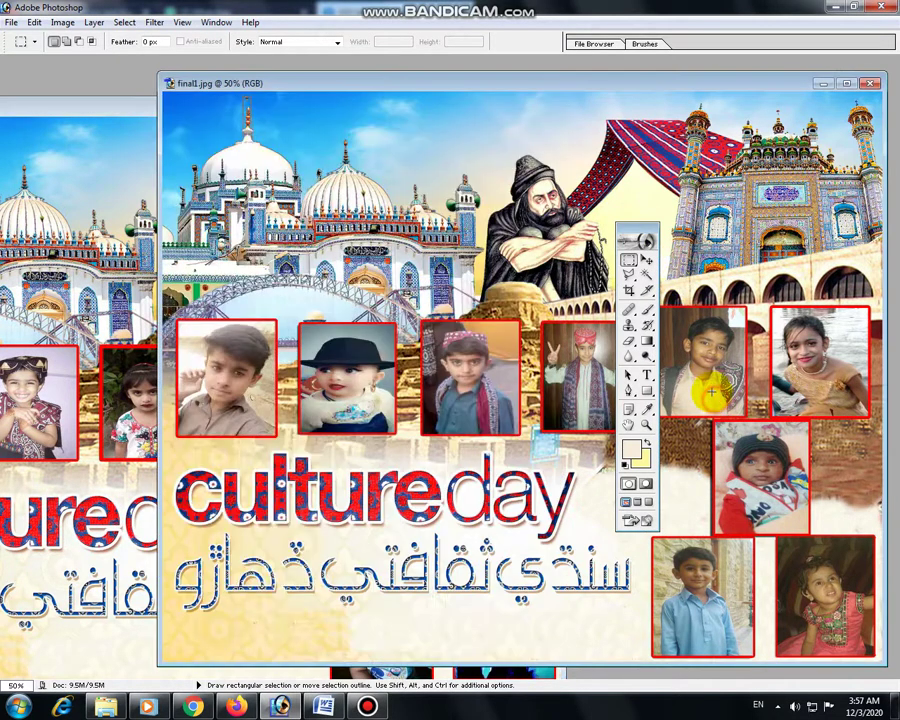
pyautogui.click(683, 287)
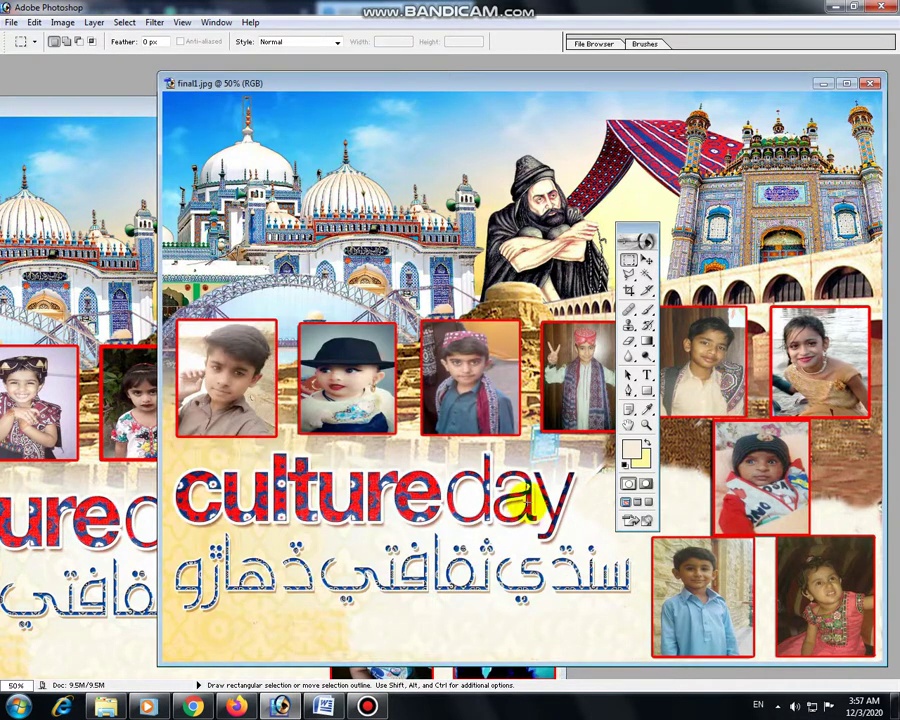
# - Open the photo of the child in the dark cap and overalls from Desktop folder 1 and cut out the child from head to lap
pyautogui.doubleClick(594, 672)
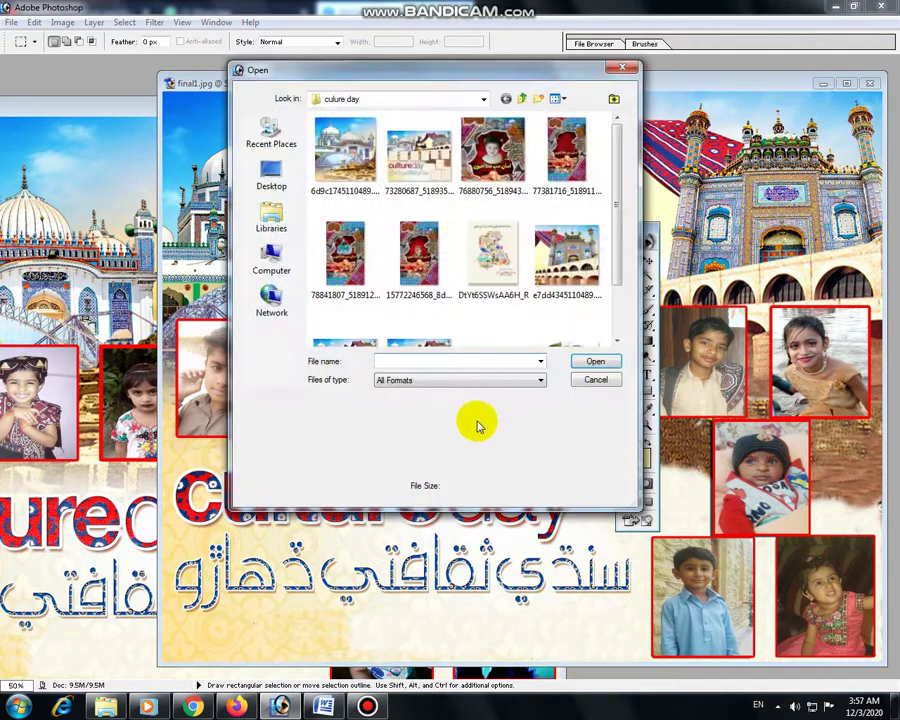
pyautogui.scroll(-2, 618, 241)
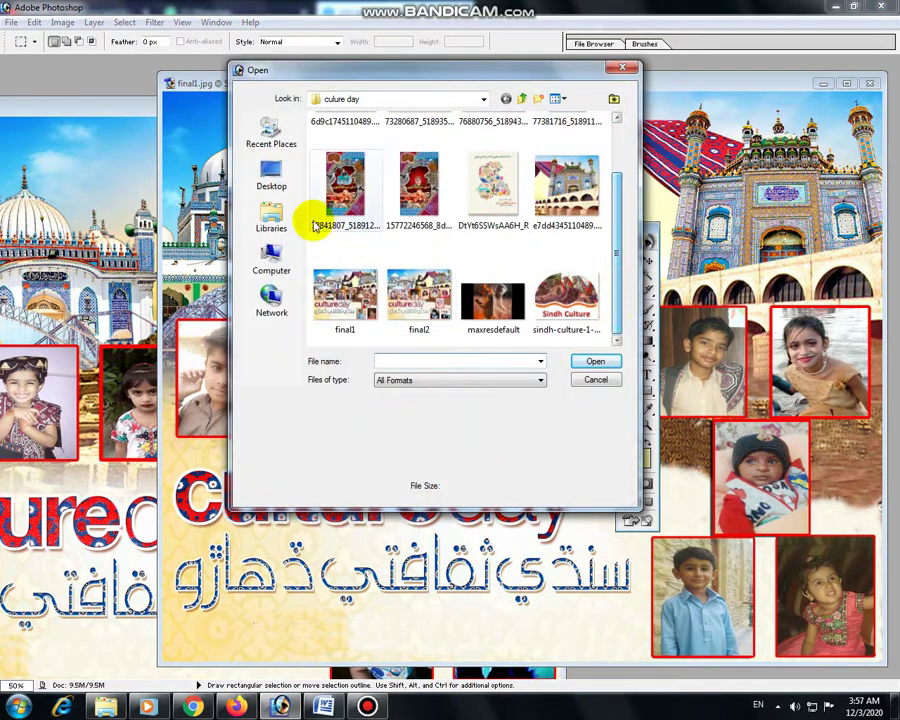
pyautogui.click(285, 180)
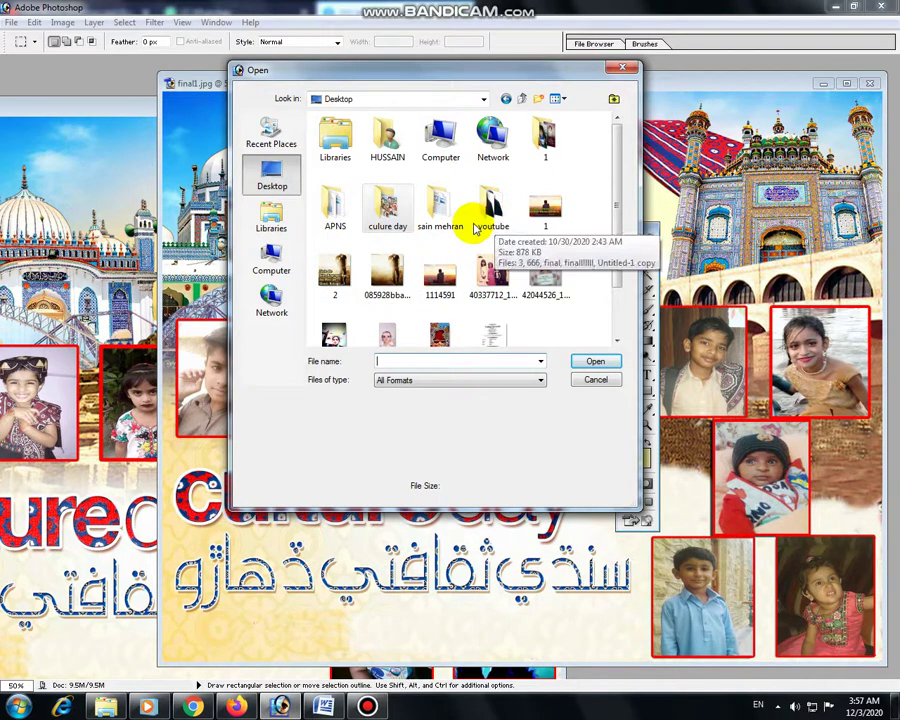
pyautogui.doubleClick(543, 150)
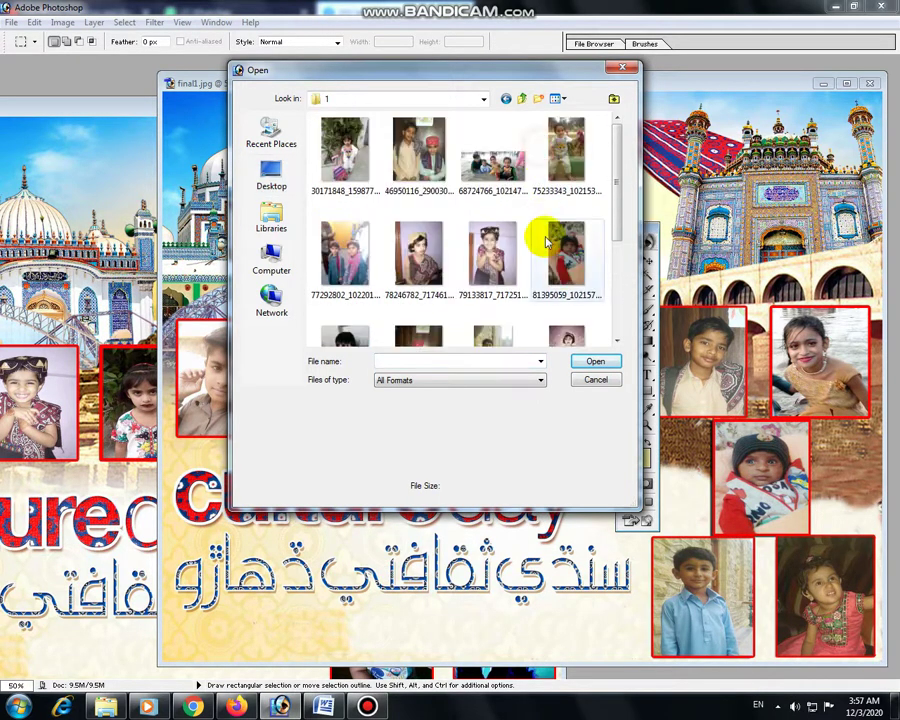
pyautogui.click(566, 150)
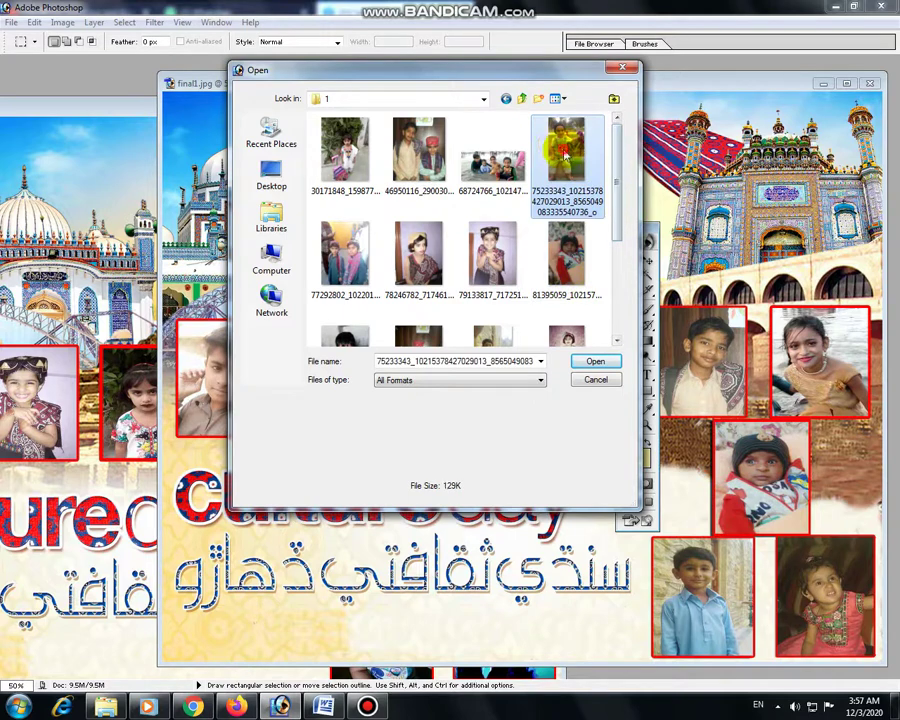
pyautogui.doubleClick(566, 150)
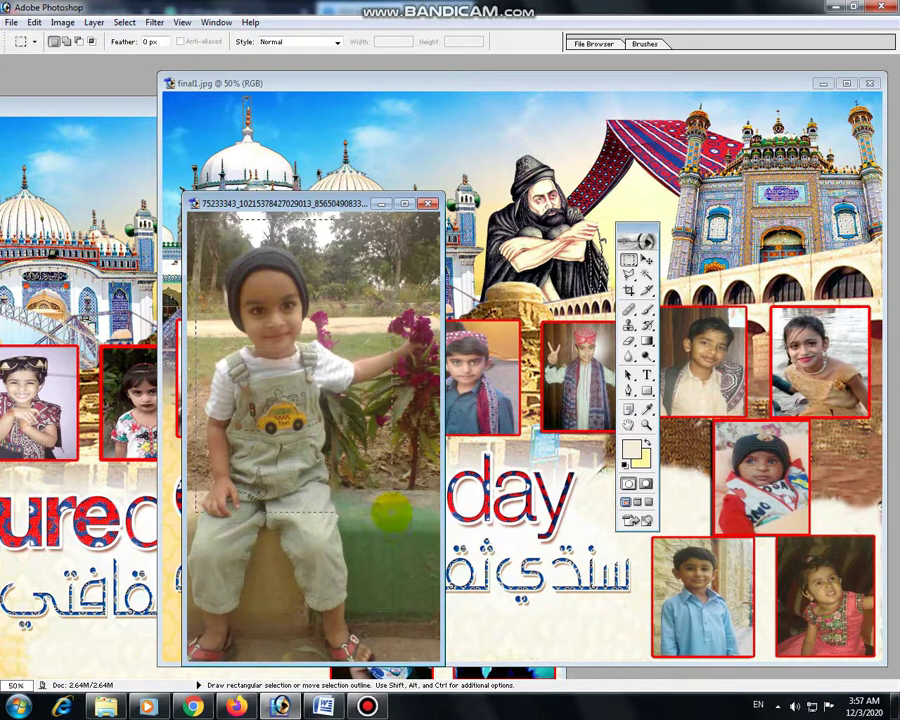
pyautogui.hotkey('ctrl', 'x')
# - Paste the child's portrait into final1.jpg, scale it to 42.9% by 32.8% and place it beside the baby in the red and white jacket
pyautogui.click(699, 531)
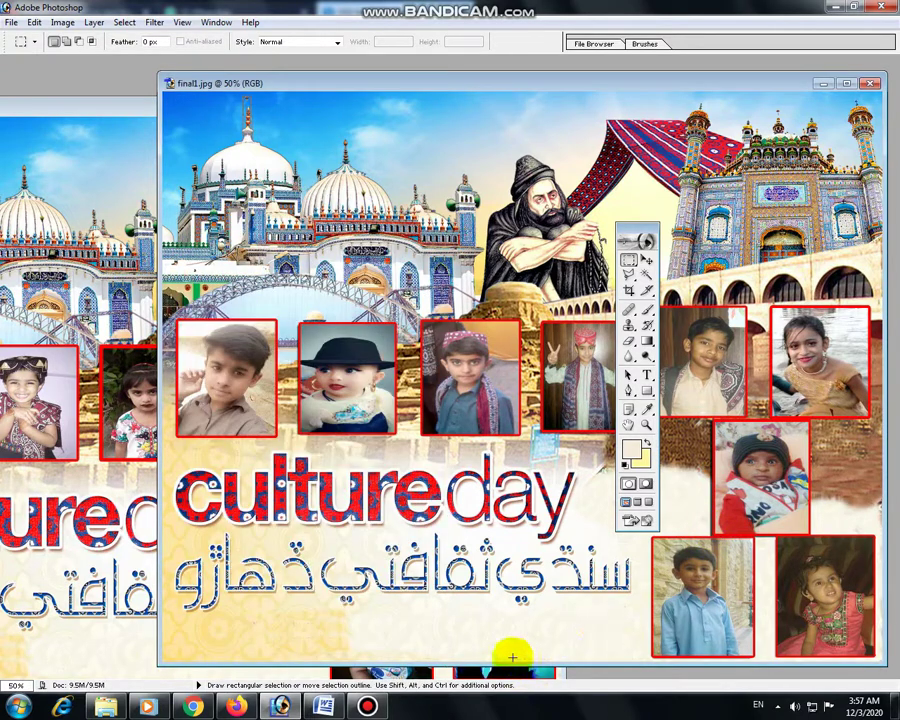
pyautogui.moveTo(651, 84); pyautogui.dragTo(513, 87)
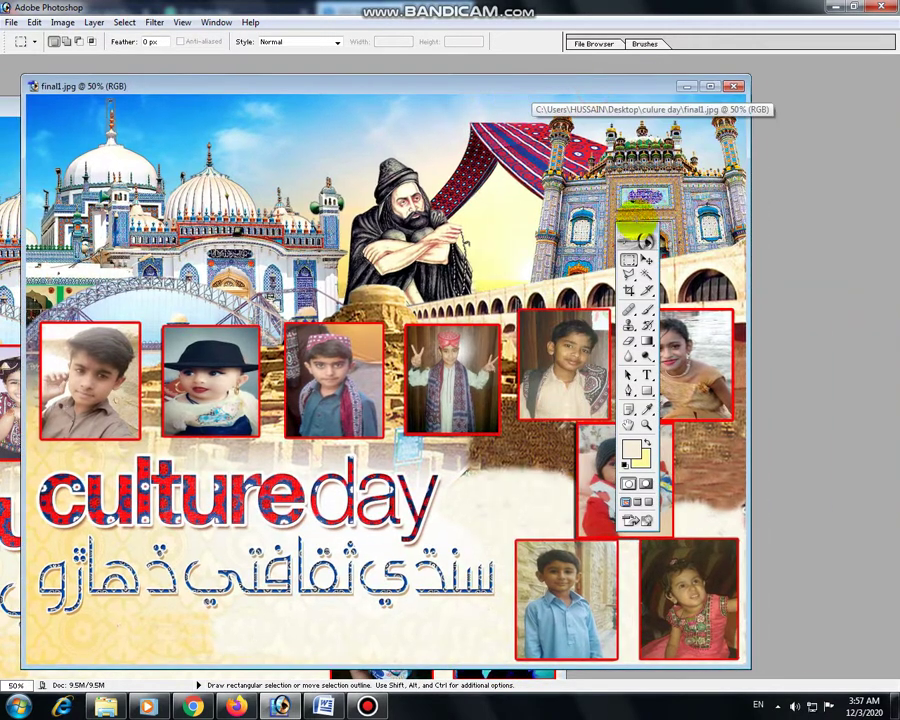
pyautogui.moveTo(640, 238); pyautogui.dragTo(755, 262)
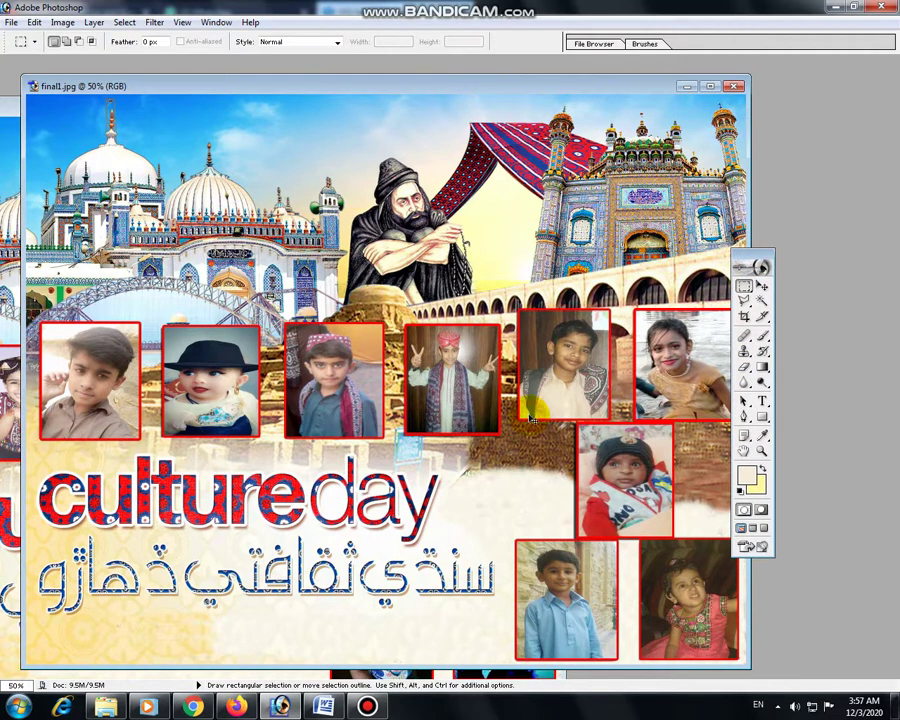
pyautogui.press('ctrl')
pyautogui.hotkey('ctrl', 'v')
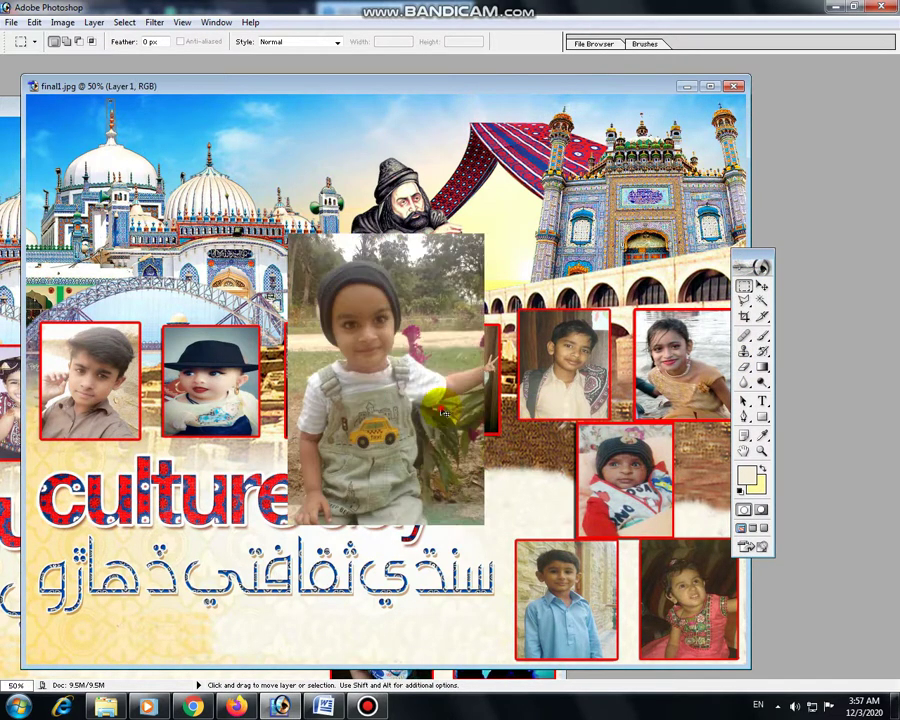
pyautogui.moveTo(442, 411); pyautogui.dragTo(518, 420)
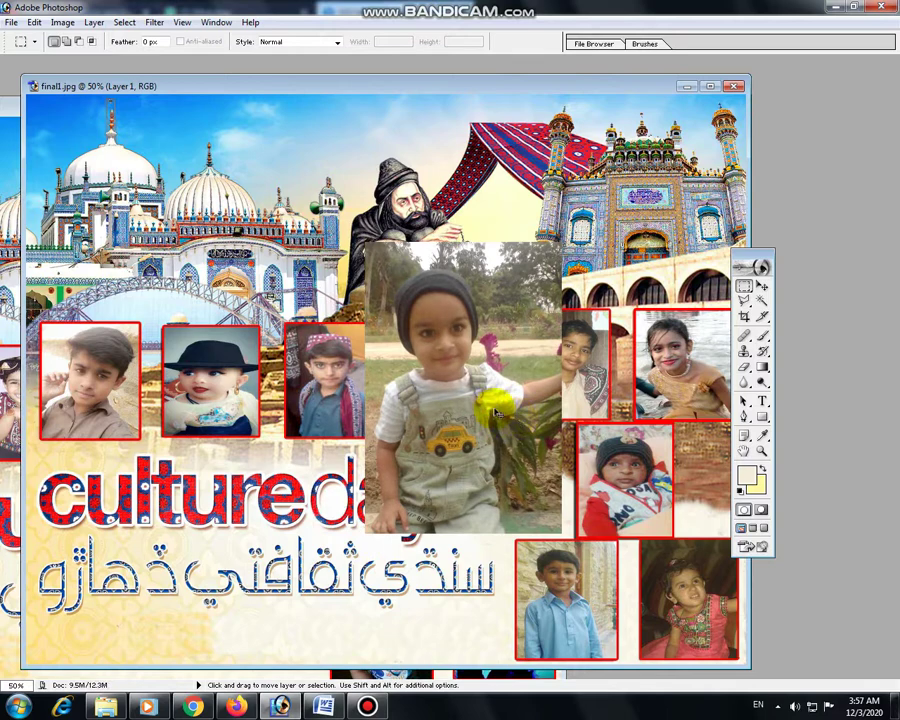
pyautogui.hotkey('ctrl', 't')
pyautogui.moveTo(363, 243); pyautogui.dragTo(477, 436)
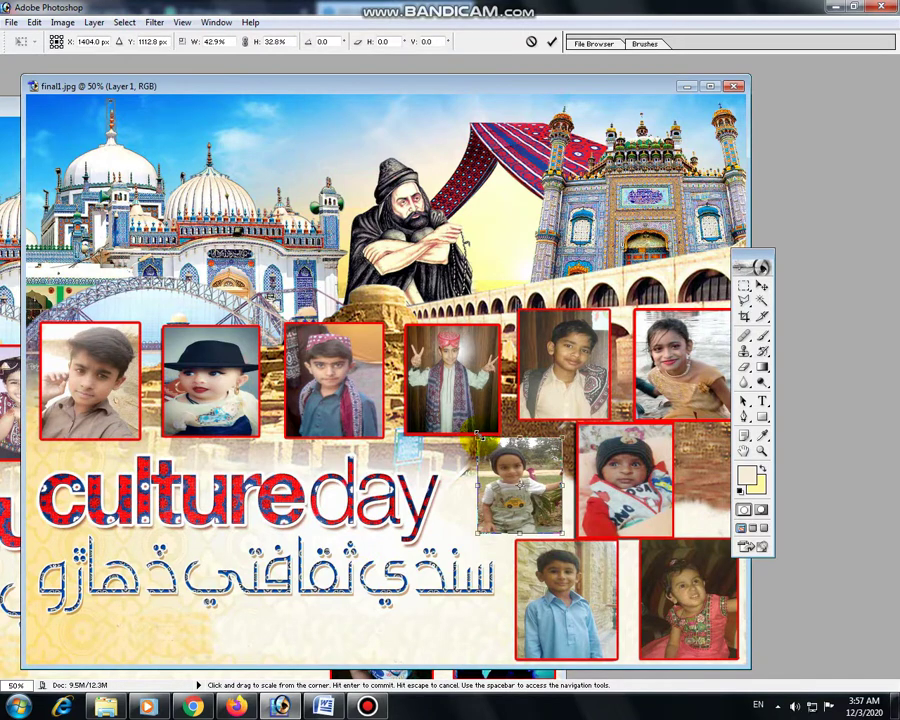
pyautogui.press('Return')
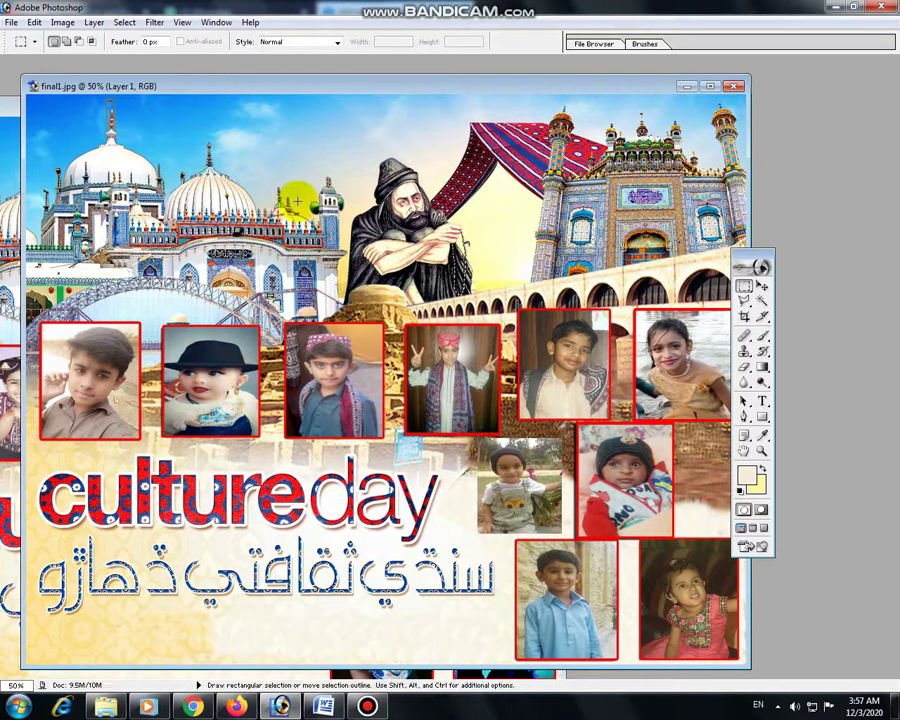
# - Add a red outside Stroke layer style at 100% opacity to the pasted portrait on Layer 1
pyautogui.click(62, 25)
pyautogui.moveTo(94, 23)
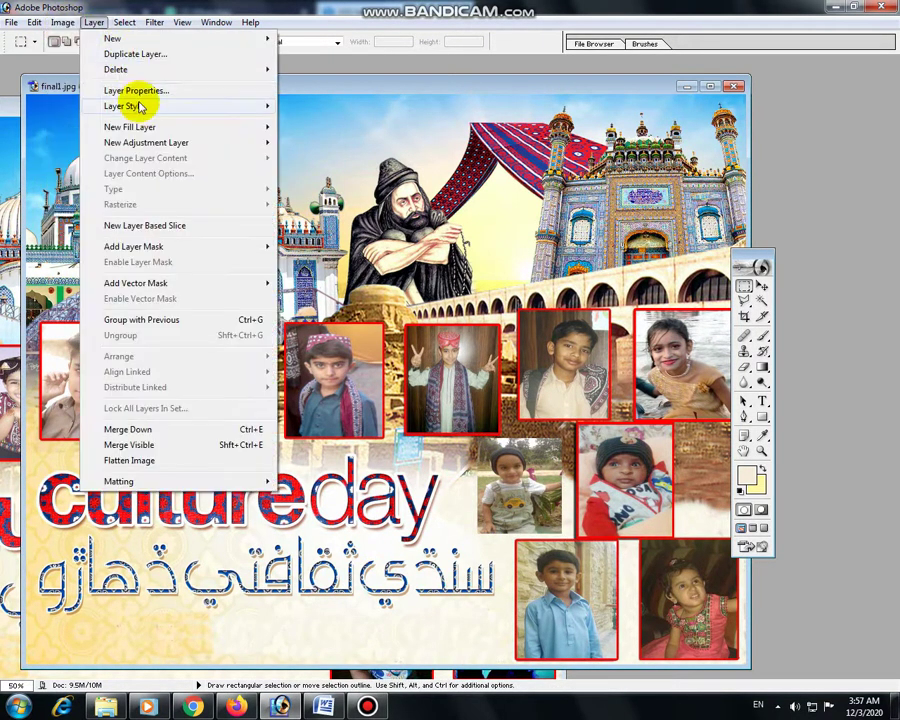
pyautogui.moveTo(139, 107)
pyautogui.click(330, 268)
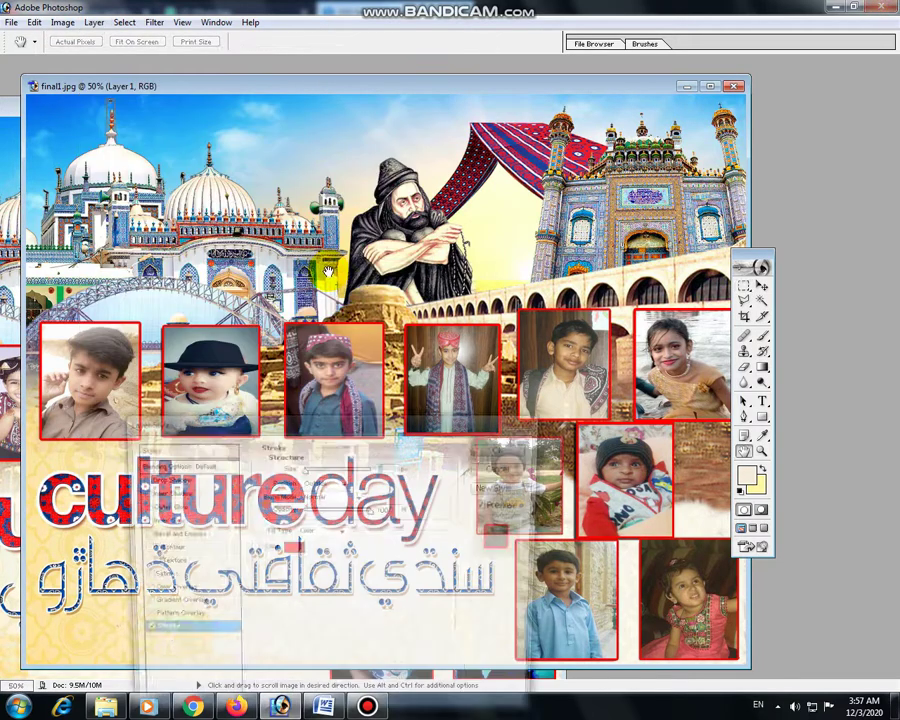
pyautogui.moveTo(350, 430); pyautogui.dragTo(240, 168)
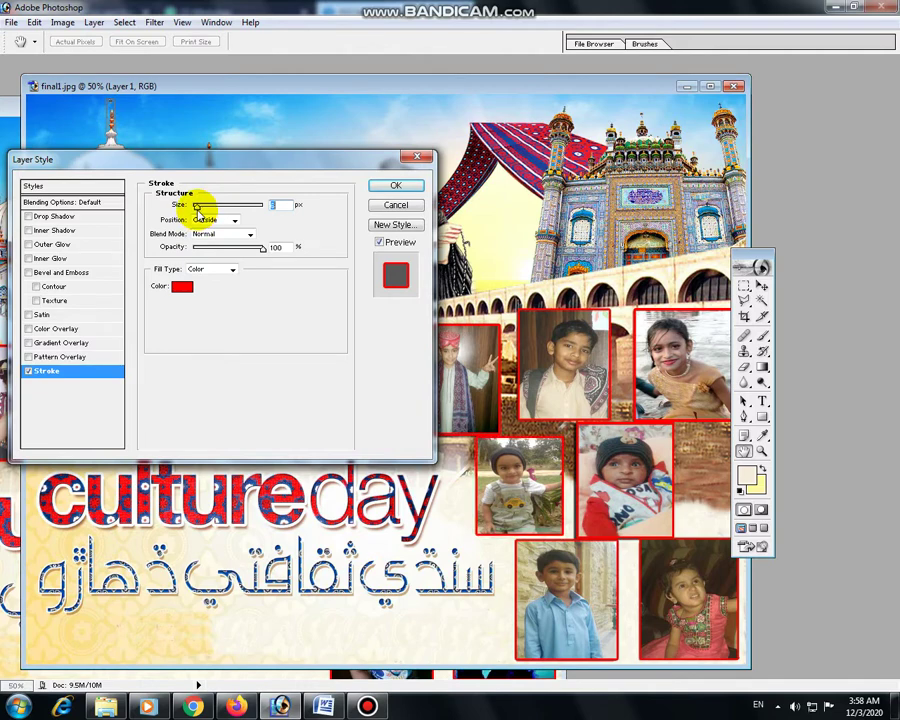
pyautogui.click(386, 187)
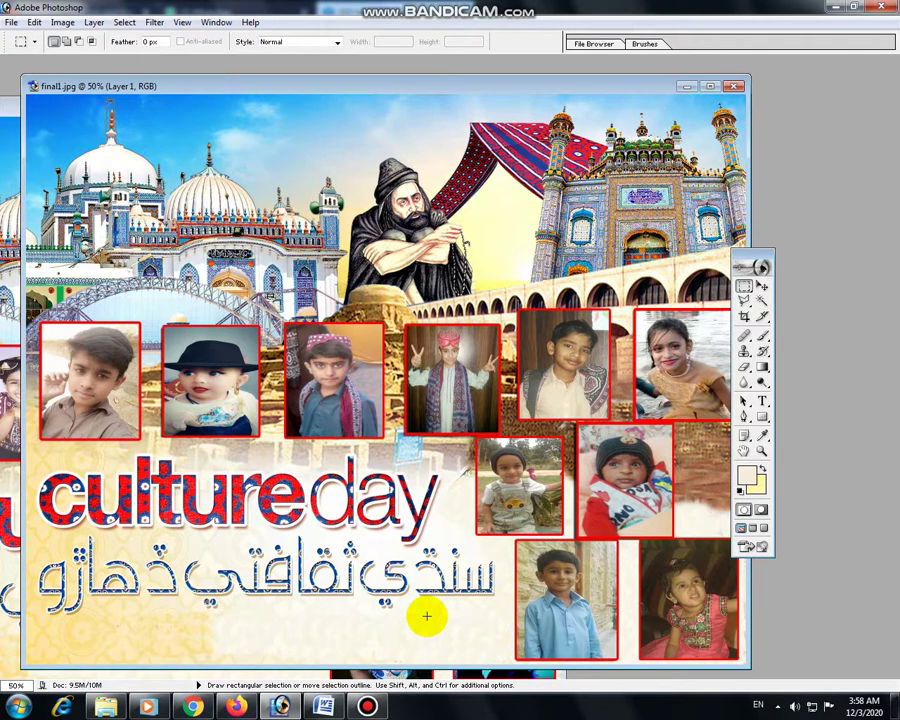
# - Save the collage as JPEG over the existing final1 file in the culure day folder, accepting the JPEG options
pyautogui.hotkey('ctrl', 'shift', 's')
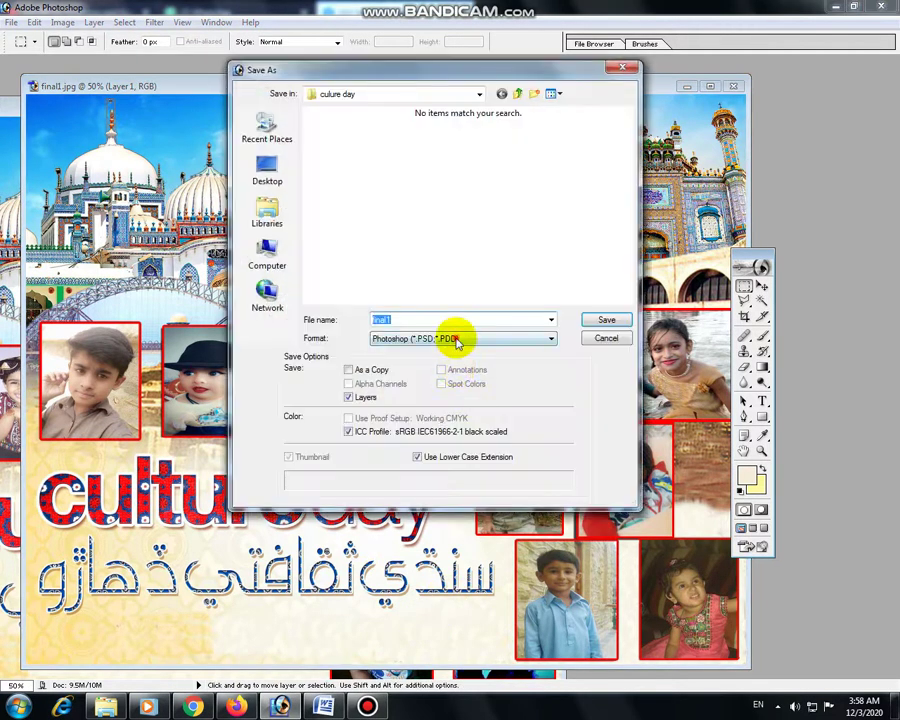
pyautogui.click(454, 338)
pyautogui.click(455, 398)
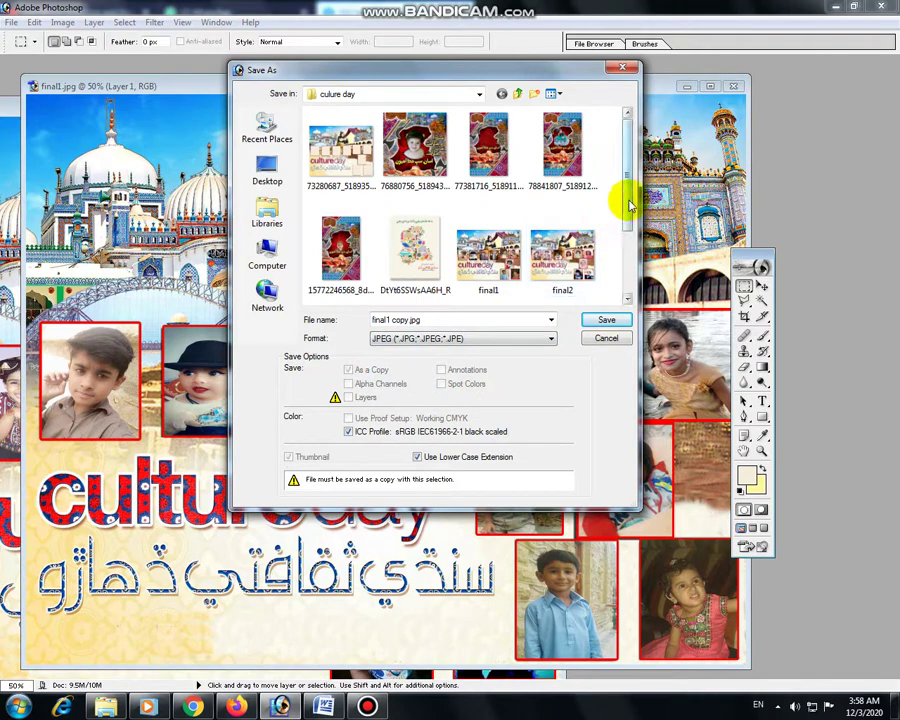
pyautogui.click(488, 255)
pyautogui.click(598, 319)
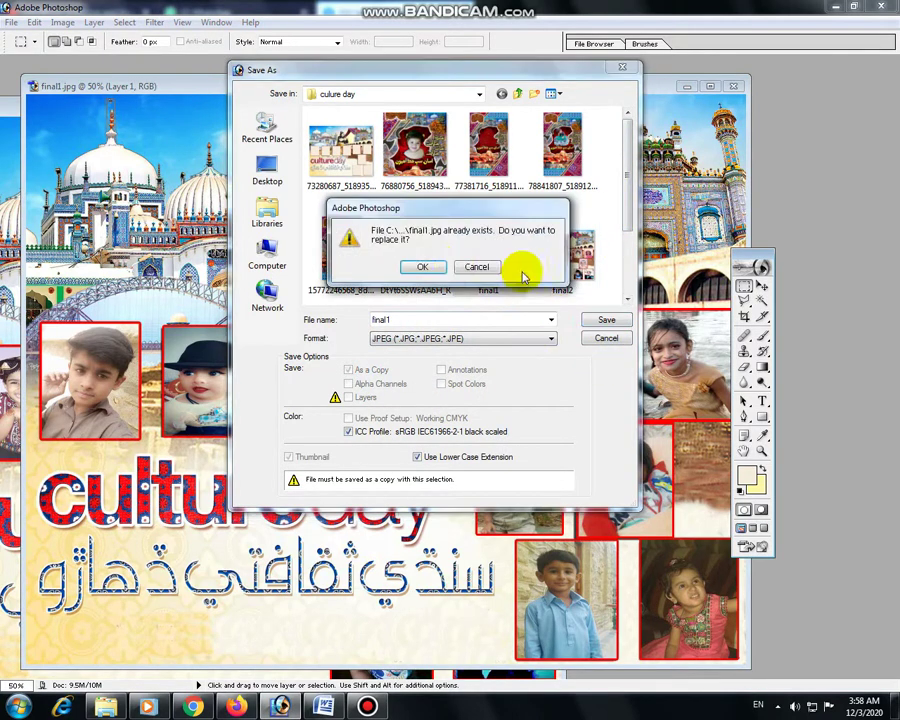
pyautogui.click(425, 267)
pyautogui.click(547, 255)
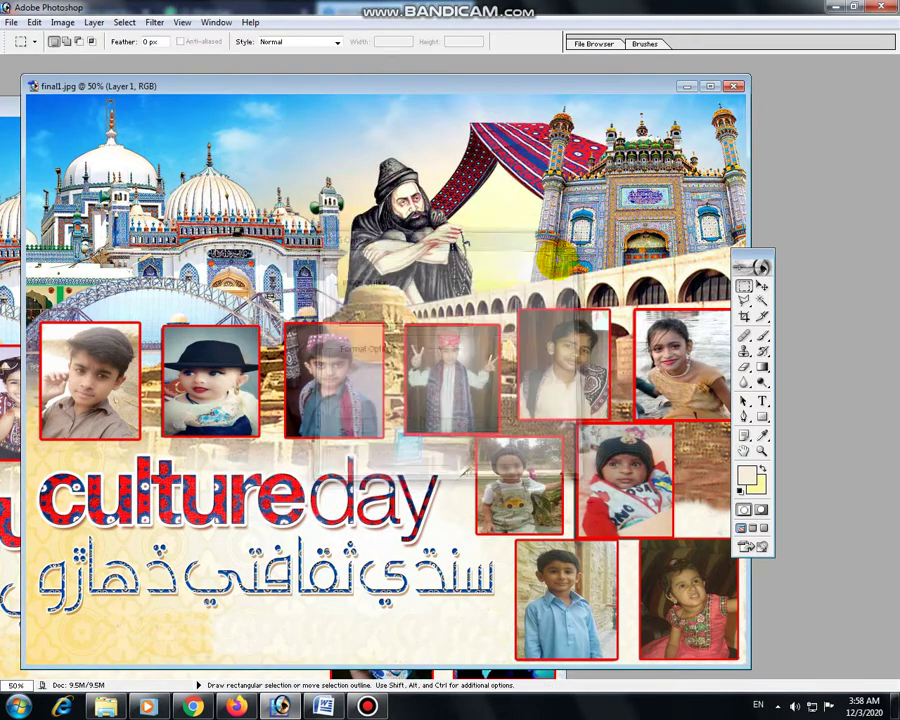
# - Close final1.jpg and the cut-out source photo without saving changes, and close the final2 collage
pyautogui.click(735, 88)
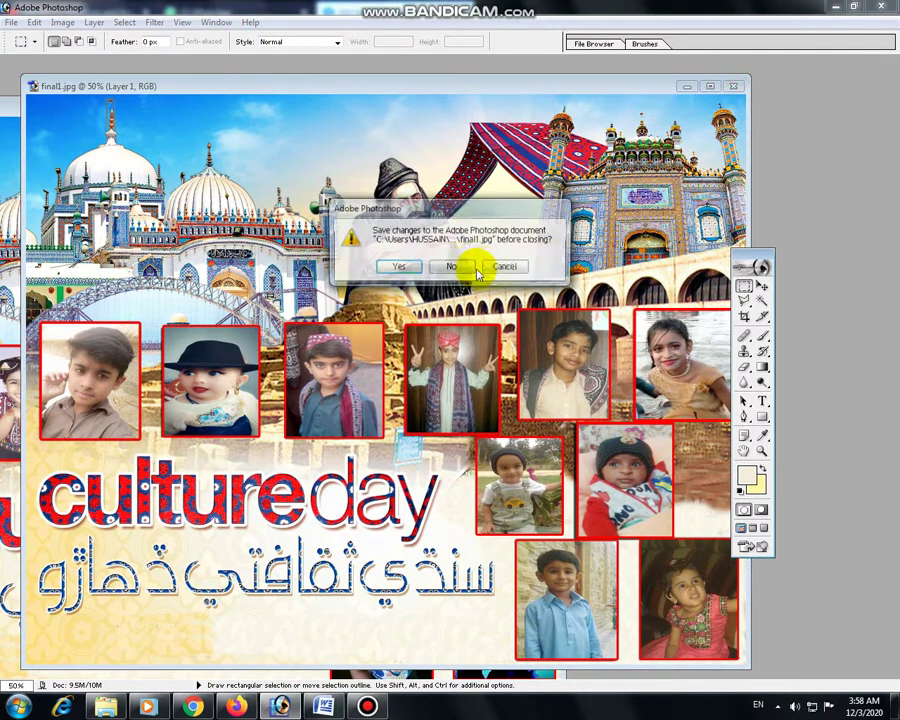
pyautogui.click(458, 265)
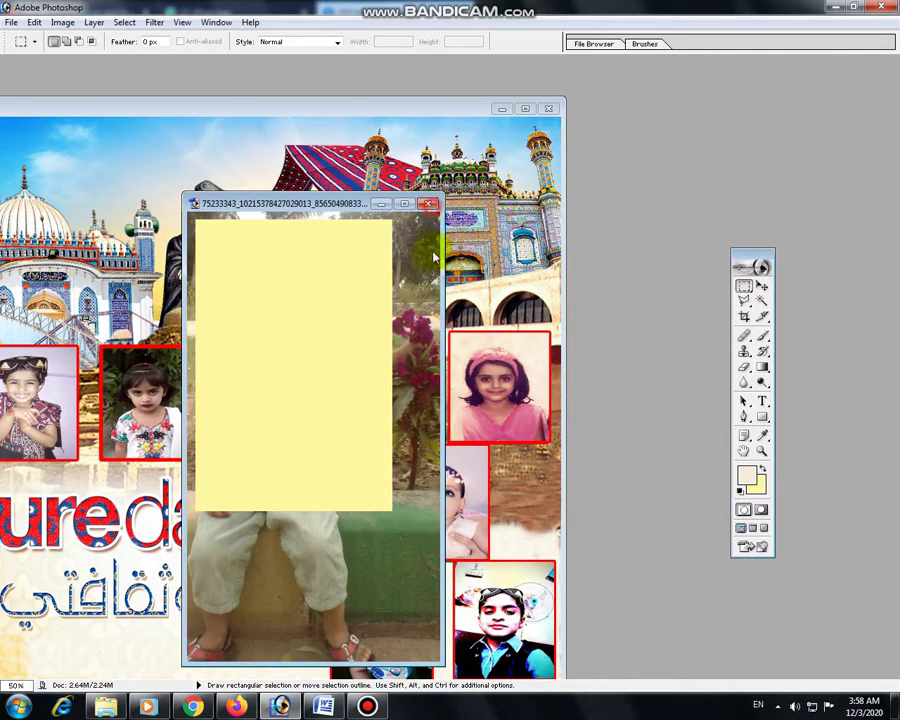
pyautogui.click(428, 203)
pyautogui.click(450, 270)
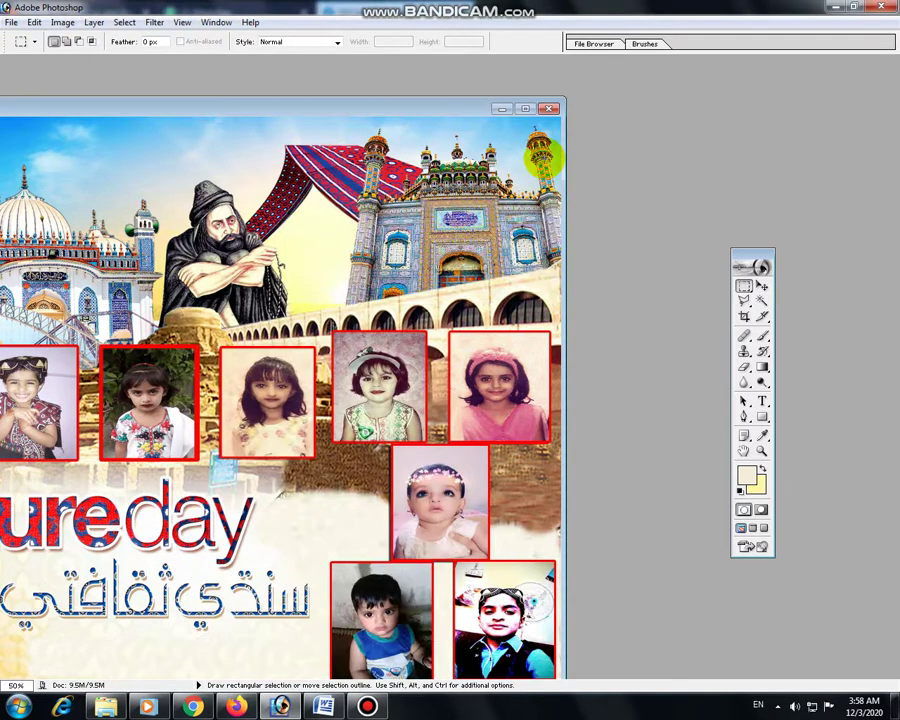
pyautogui.click(549, 110)
# - Open the saved final1 and final2 images together from the culure day folder
pyautogui.doubleClick(460, 294)
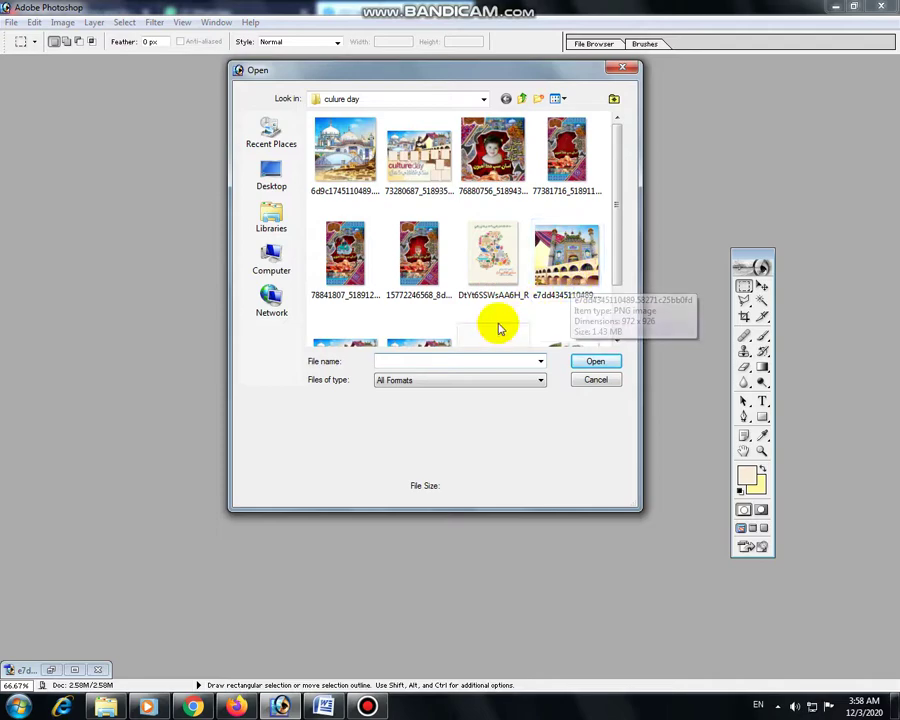
pyautogui.click(446, 332)
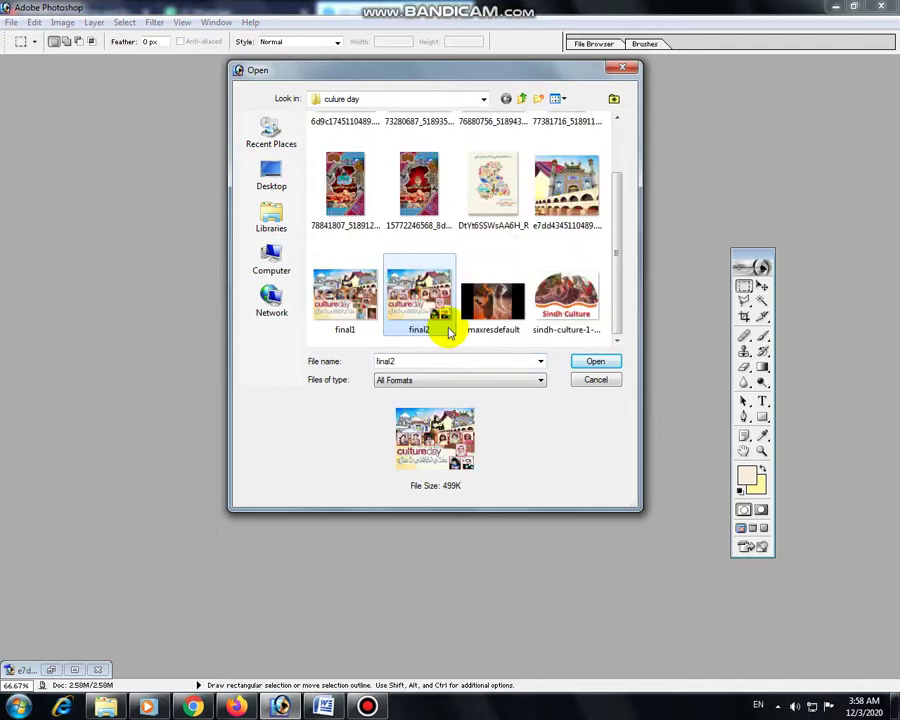
pyautogui.keyDown('ctrl'); pyautogui.click(362, 301); pyautogui.keyUp('ctrl')
pyautogui.doubleClick(364, 301)
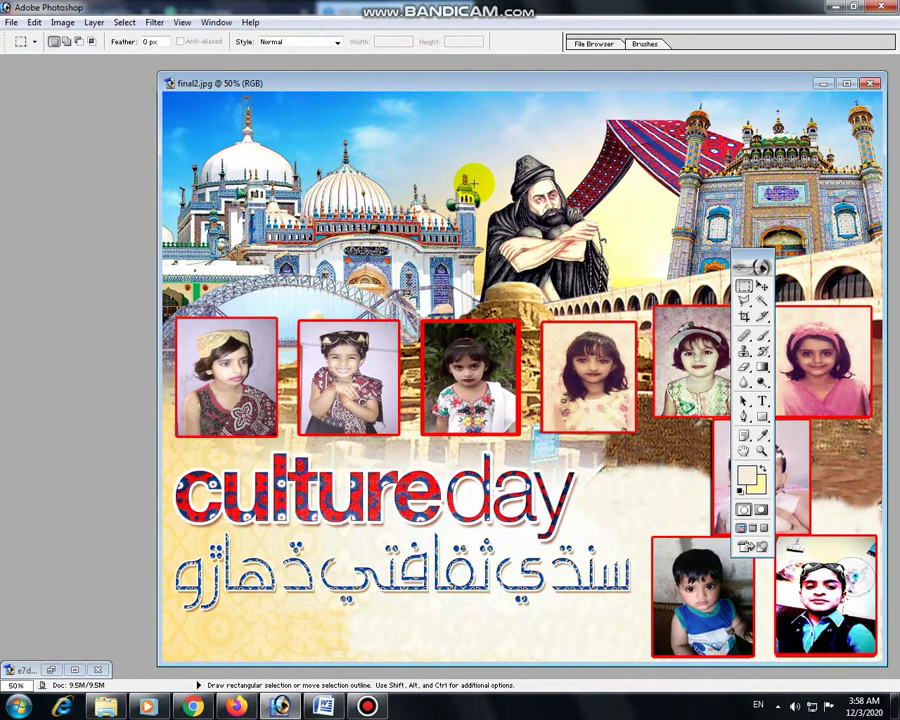
# - Review the reopened final1.jpg and final2.jpg collages one at a time and close both
pyautogui.moveTo(532, 88); pyautogui.dragTo(424, 84)
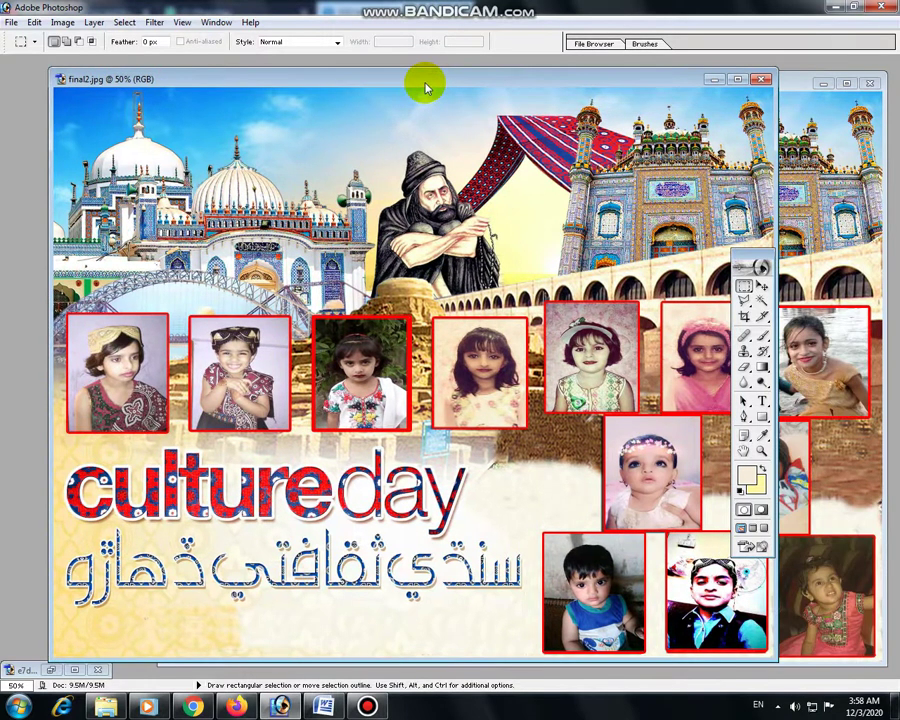
pyautogui.click(712, 80)
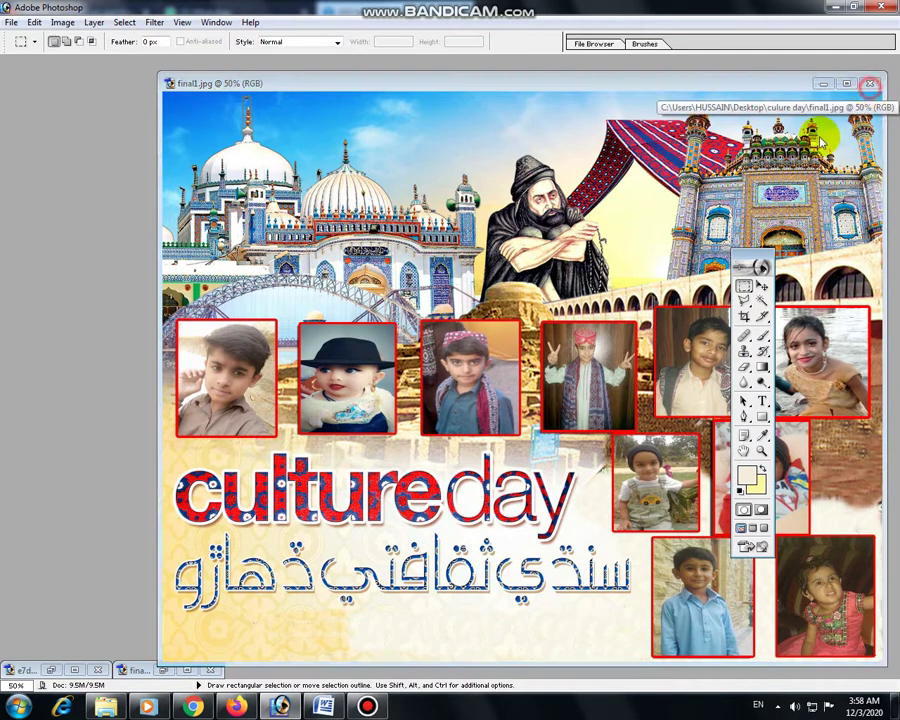
pyautogui.click(869, 84)
pyautogui.click(166, 668)
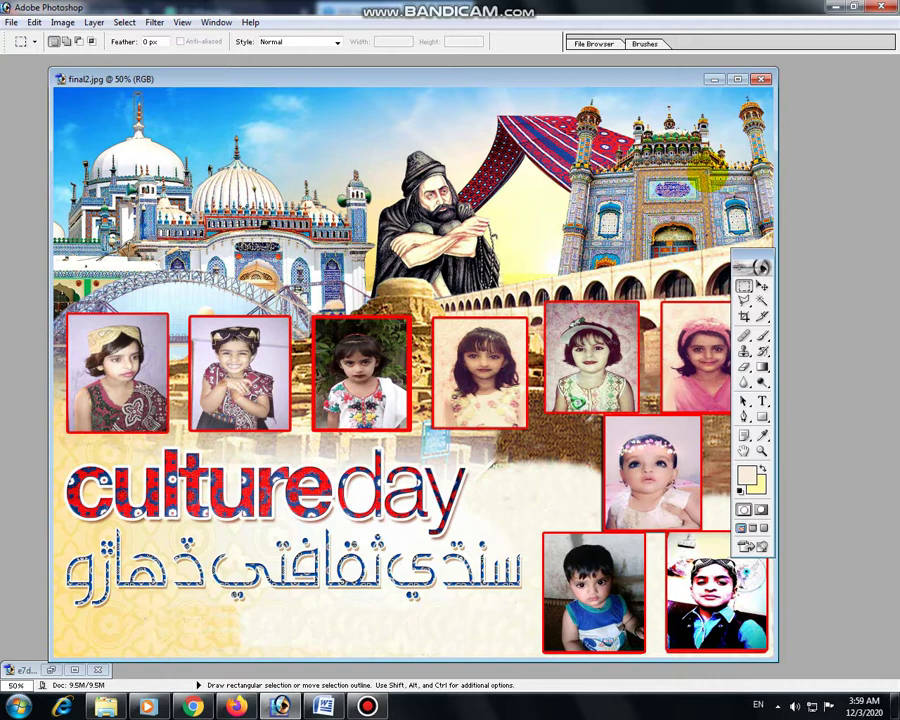
pyautogui.click(761, 80)
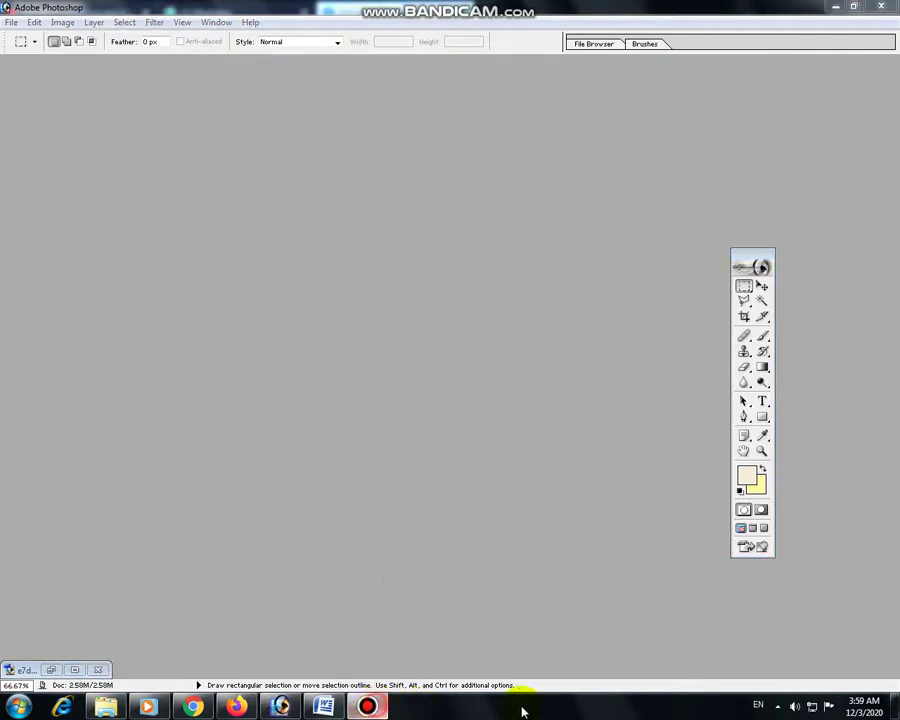